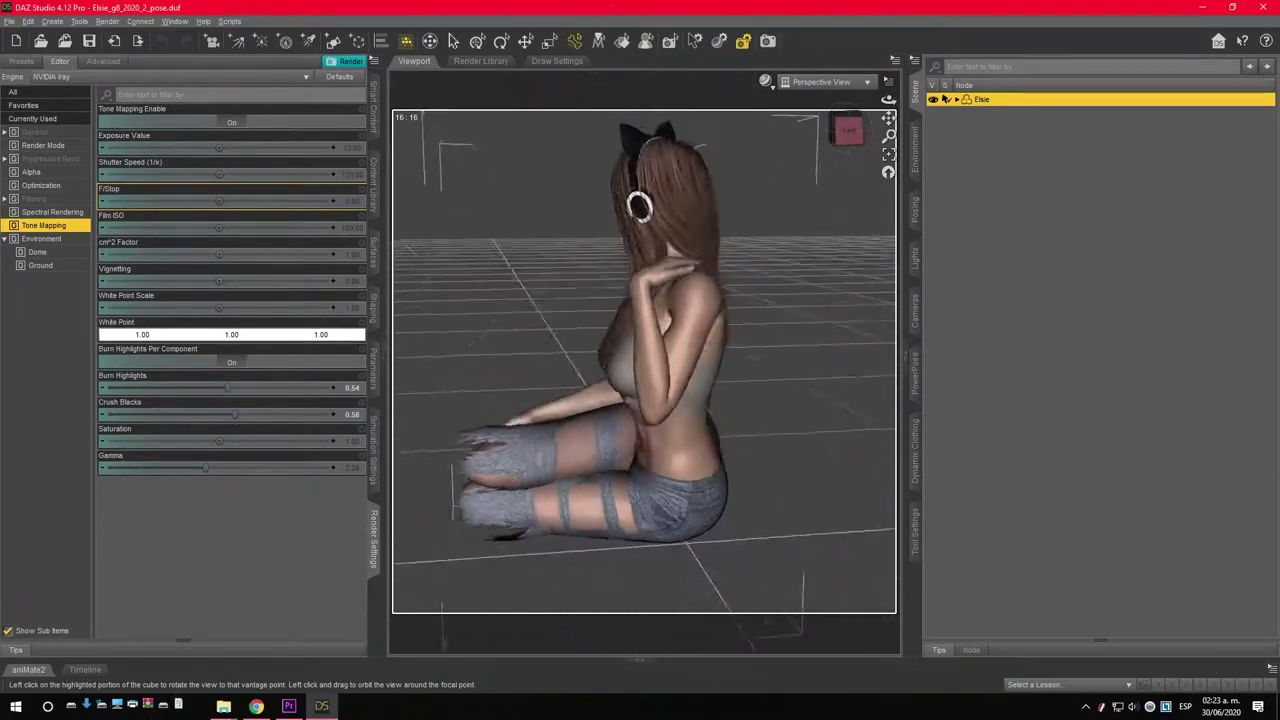
Orbit the view cube around the seated figure to inspect it from several angles
{"action": "left_click_drag", "start_coordinate": [848, 130], "coordinate": [832, 133]}
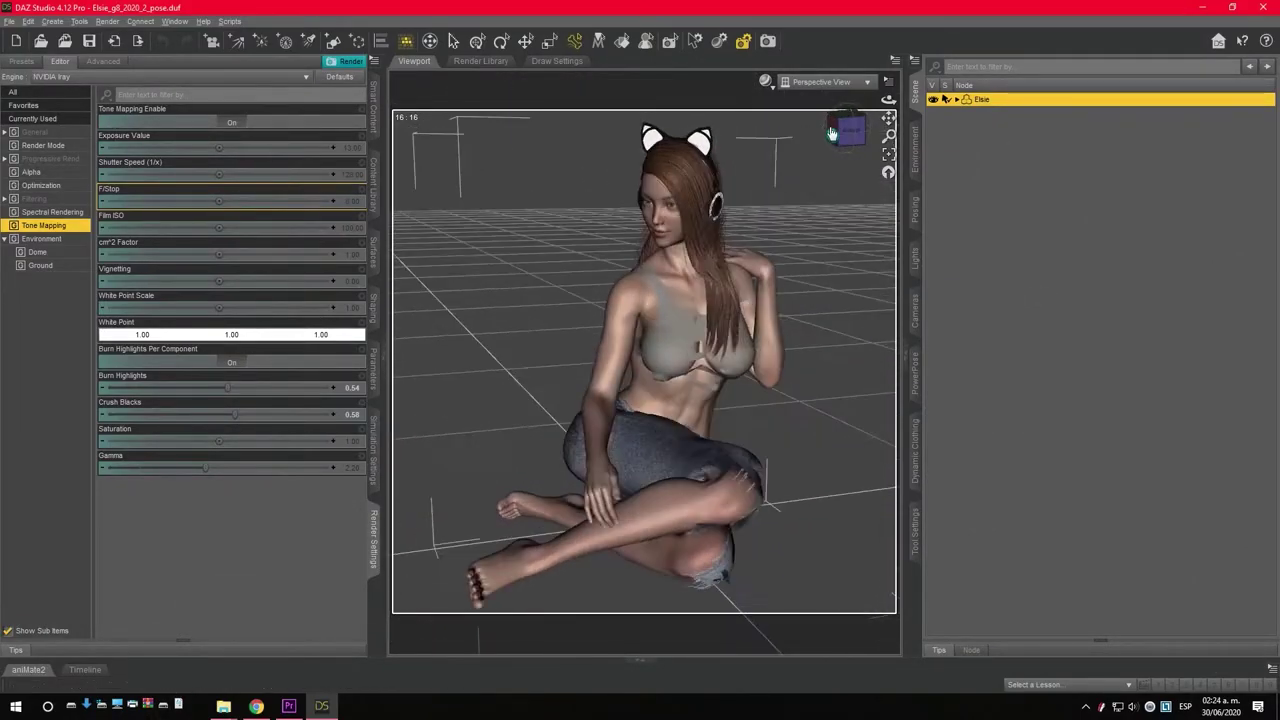
{"action": "mouse_move", "coordinate": [830, 133]}
{"action": "left_mouse_down"}
{"action": "mouse_move", "coordinate": [832, 147]}
{"action": "mouse_move", "coordinate": [848, 130]}
{"action": "mouse_move", "coordinate": [763, 152]}
{"action": "left_mouse_up"}
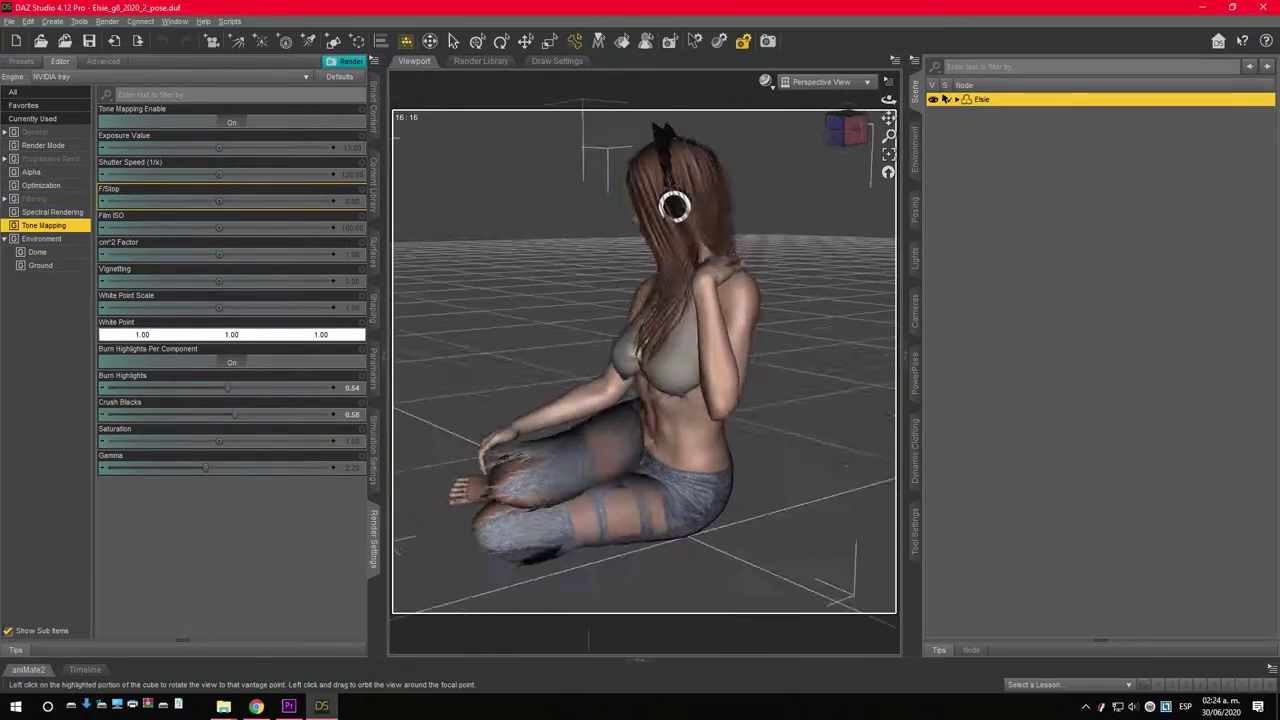
{"action": "left_click_drag", "start_coordinate": [860, 146], "coordinate": [644, 324]}
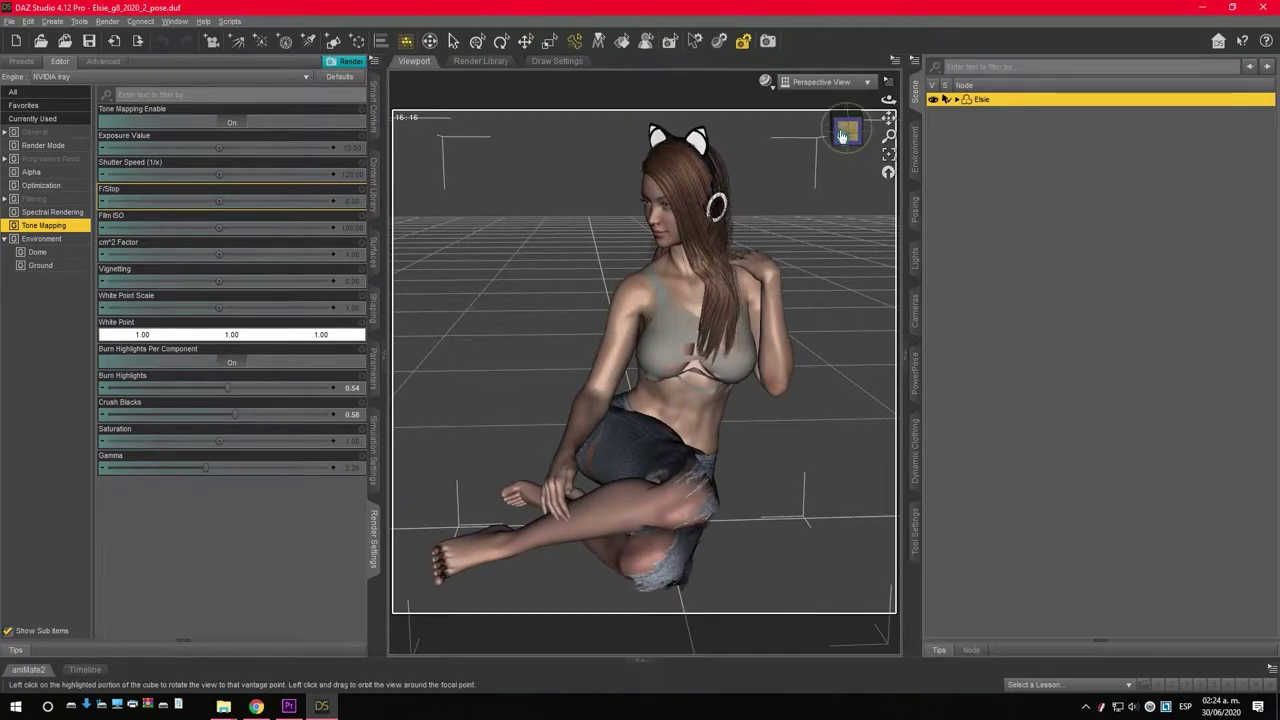
{"action": "left_click_drag", "start_coordinate": [848, 132], "coordinate": [924, 153]}
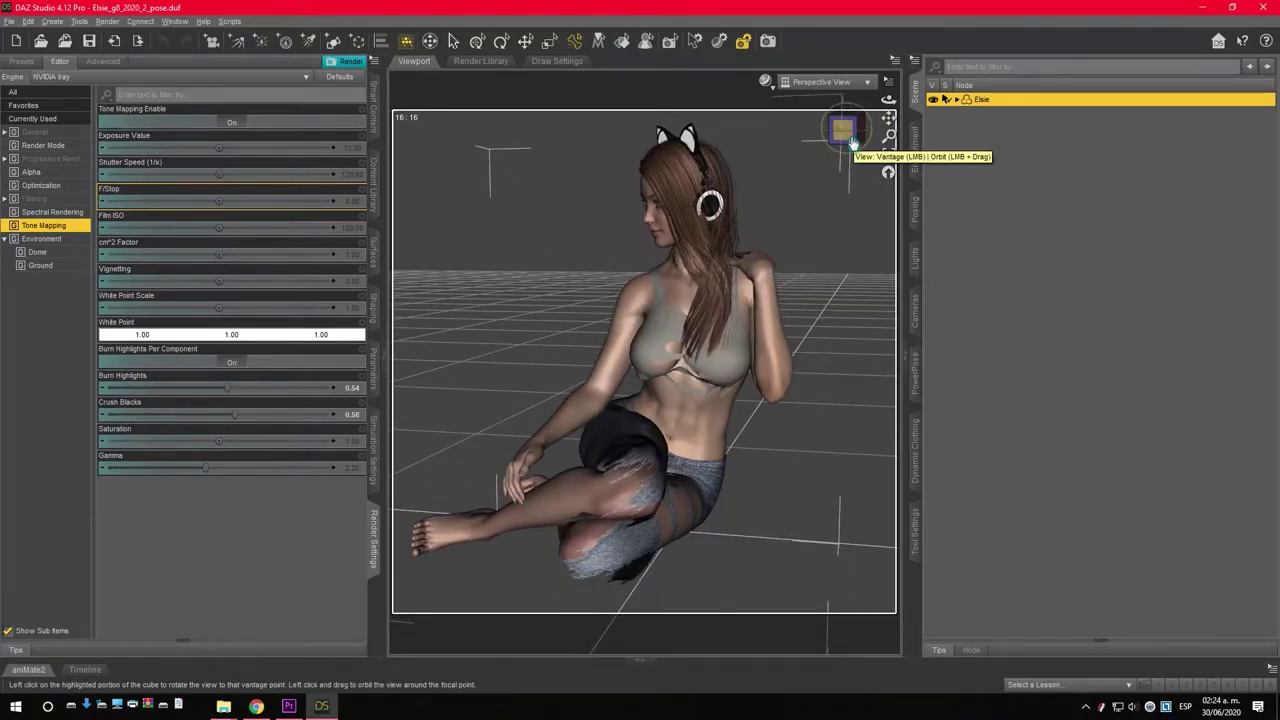
Launch Marmoset Toolbag from the Start menu and maximize its window
{"action": "left_click", "coordinate": [16, 706]}
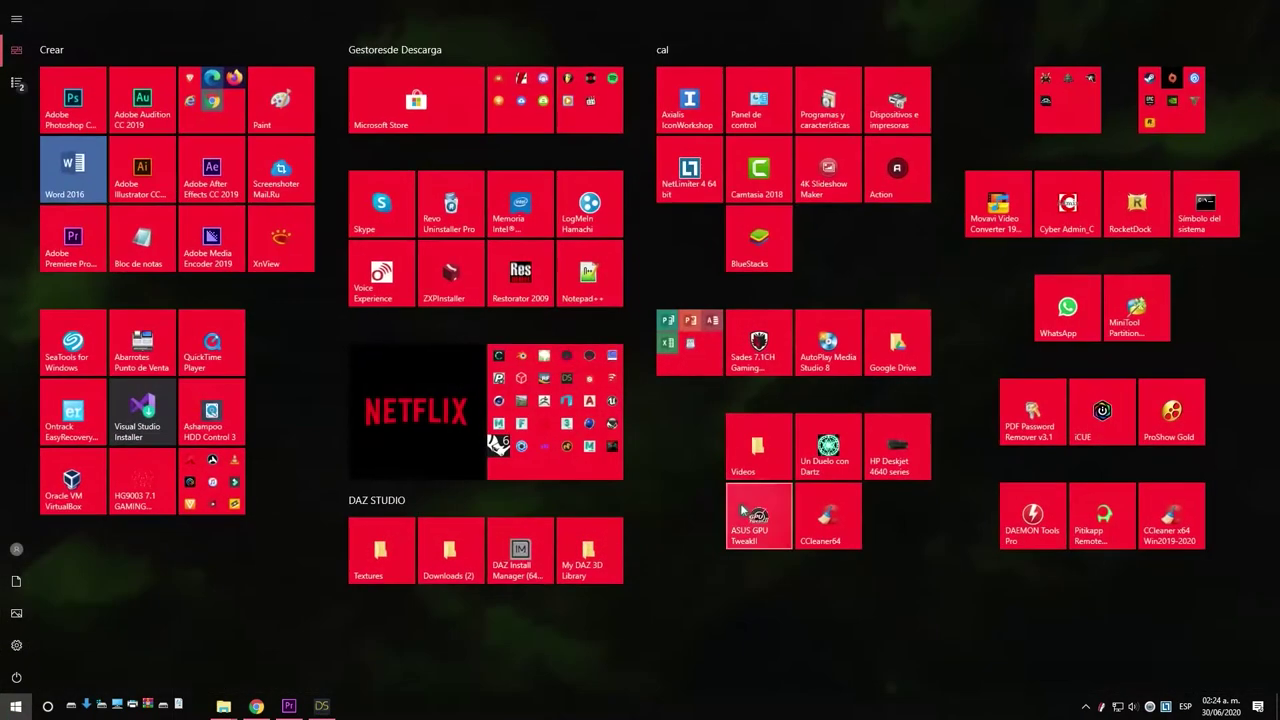
{"action": "scroll", "coordinate": [543, 404], "scroll_direction": "down", "scroll_amount": 4}
{"action": "left_click", "coordinate": [451, 186]}
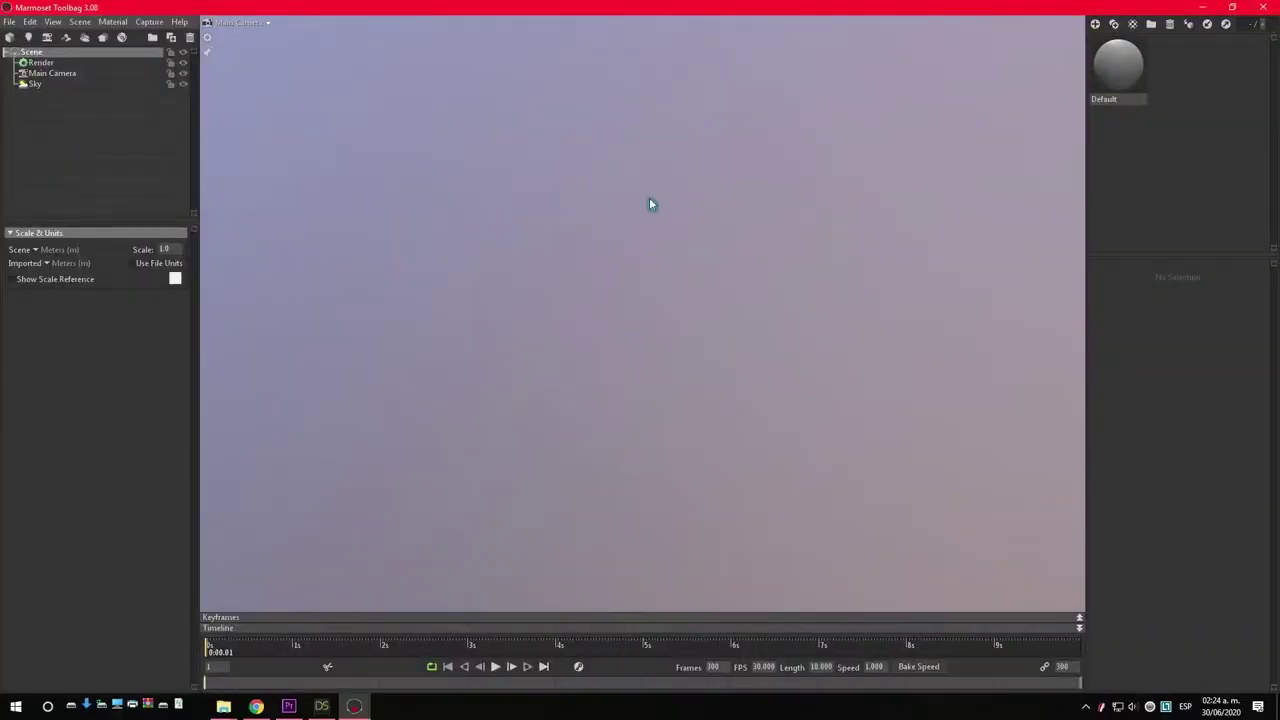
{"action": "left_click_drag", "start_coordinate": [1205, 9], "coordinate": [896, 130]}
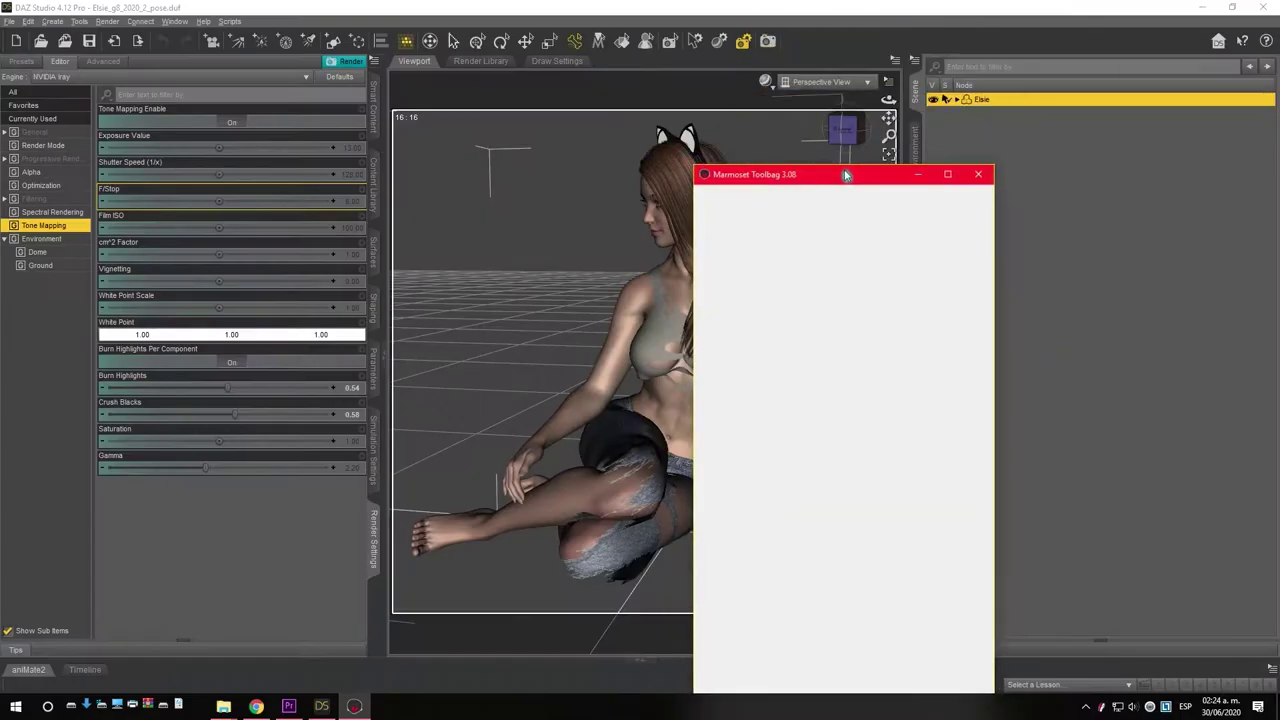
{"action": "left_click", "coordinate": [914, 130]}
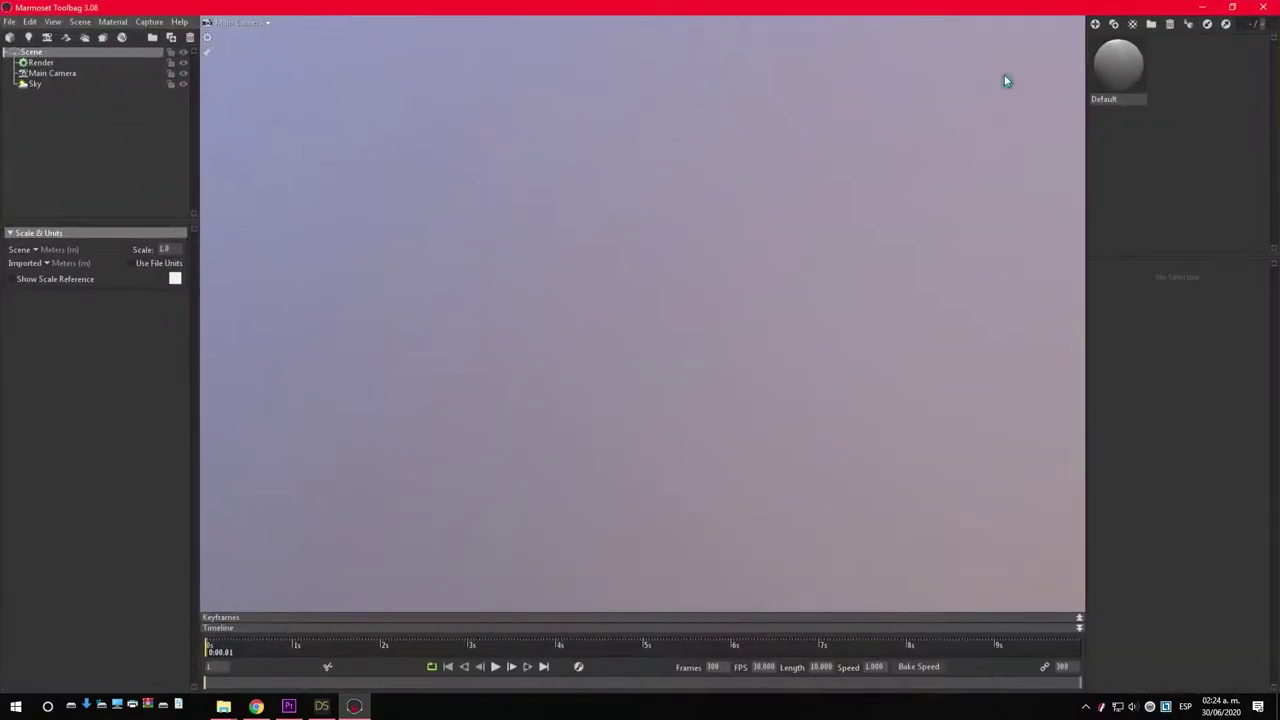
Minimize Marmoset and snap the DAZ view to a low side angle
{"action": "left_click", "coordinate": [1203, 8]}
{"action": "left_click", "coordinate": [843, 128]}
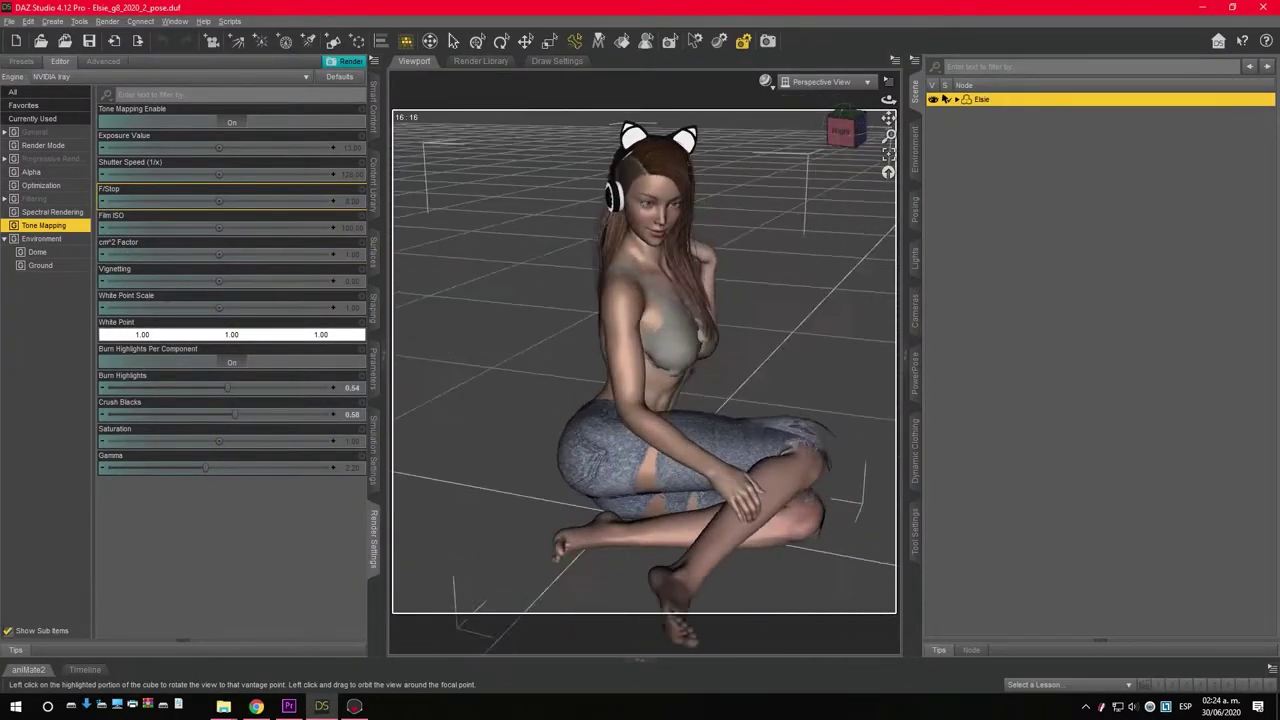
{"action": "left_click", "coordinate": [843, 128]}
Start a File Export and navigate into the Elsie_g8_2020 folder
{"action": "left_click", "coordinate": [846, 130]}
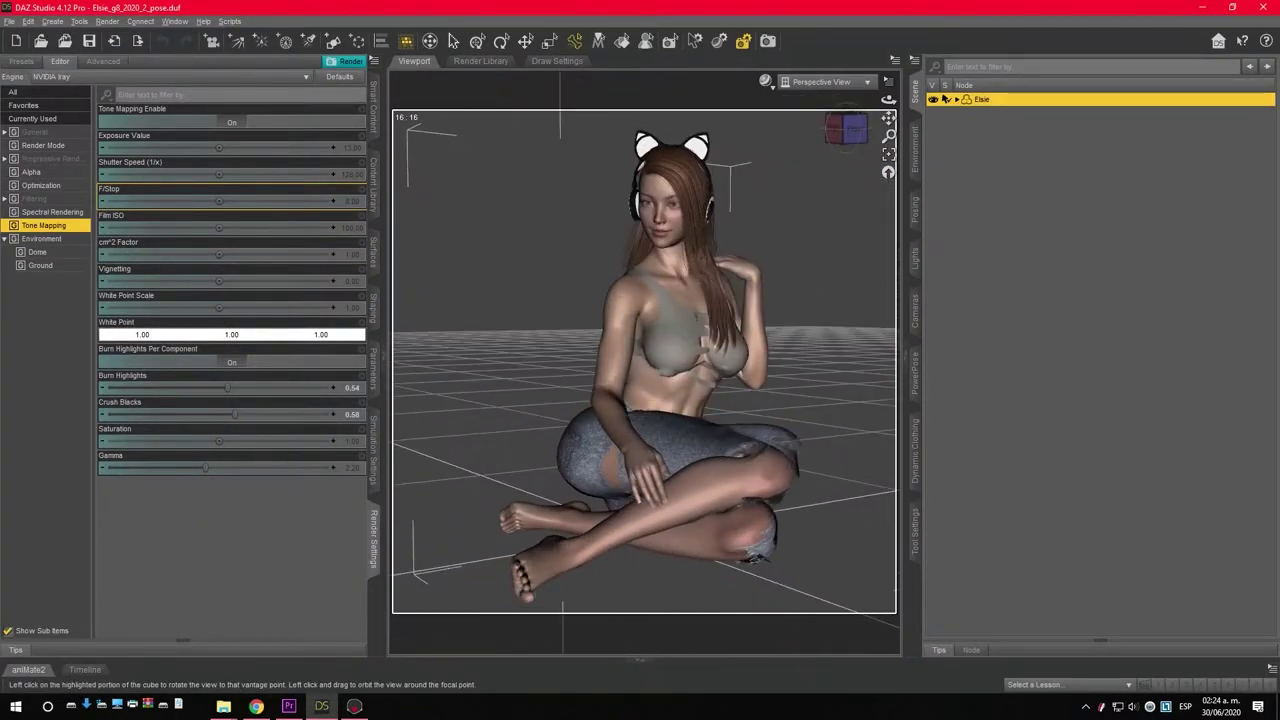
{"action": "left_click", "coordinate": [10, 21]}
{"action": "left_click", "coordinate": [58, 178]}
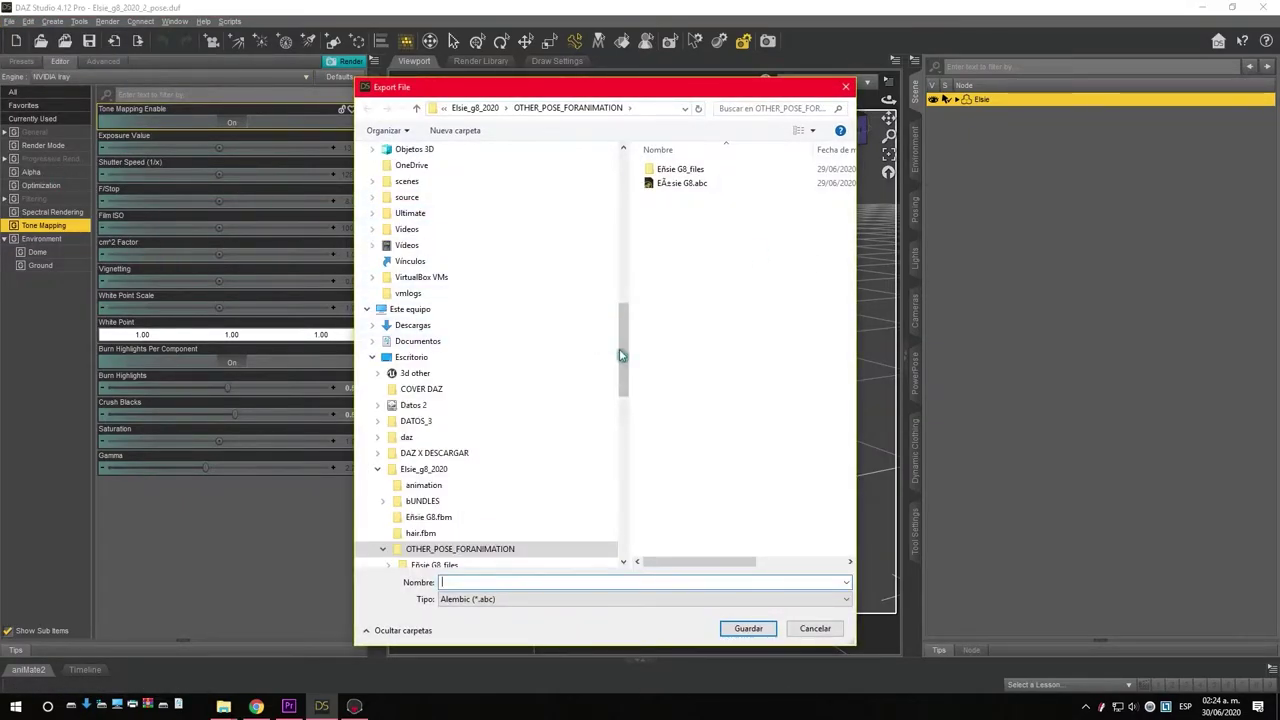
{"action": "left_click_drag", "start_coordinate": [620, 355], "coordinate": [621, 195]}
{"action": "left_click", "coordinate": [497, 109]}
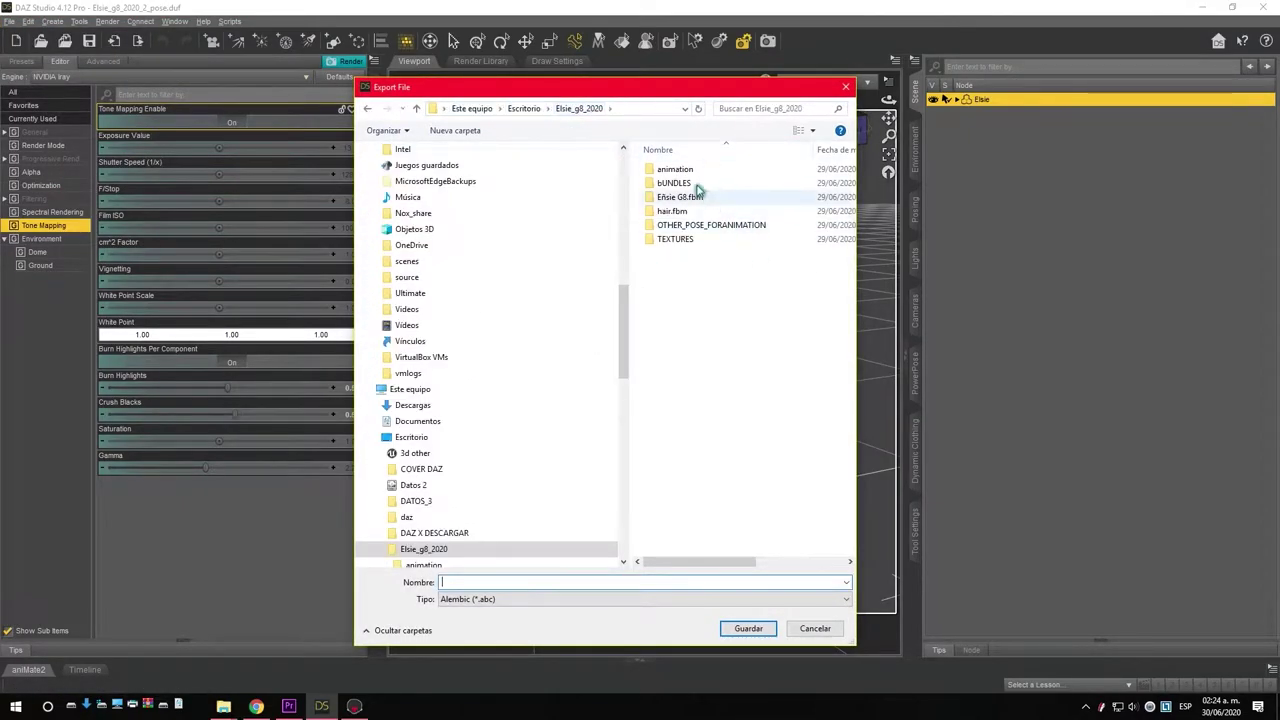
Create a new folder named FOR C4D and open it
{"action": "left_click", "coordinate": [455, 131]}
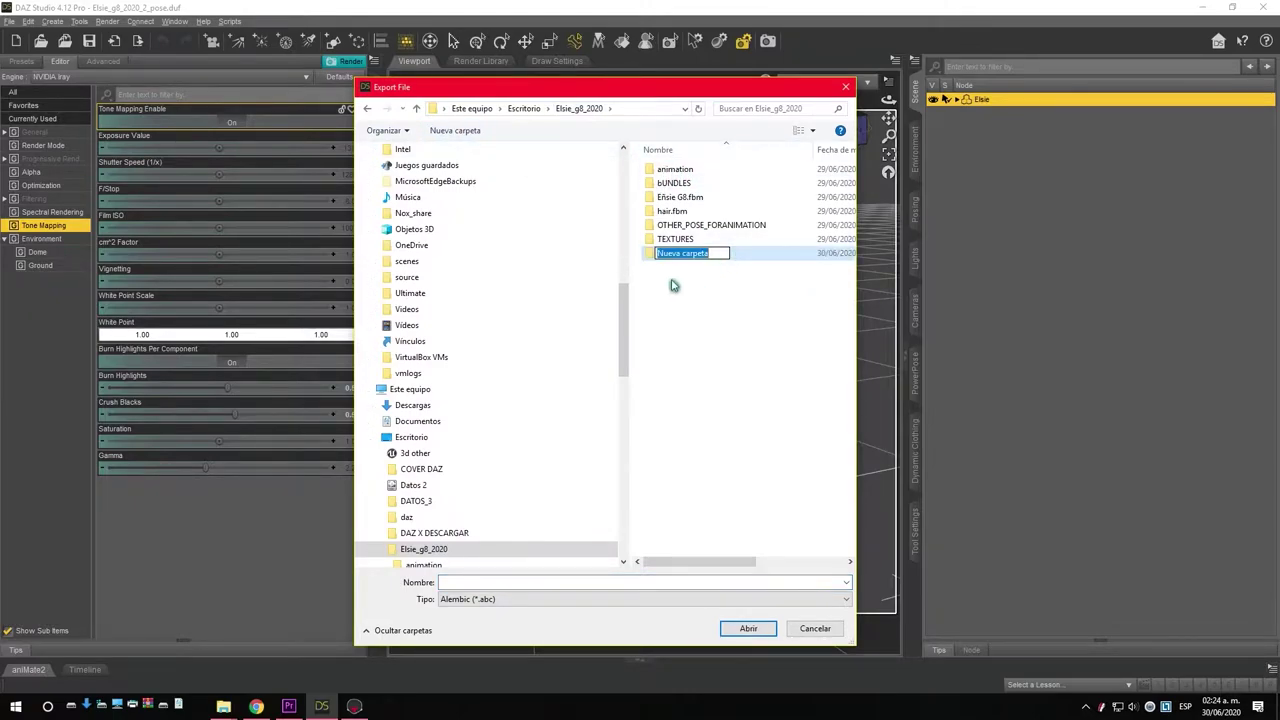
{"action": "key", "text": "Caps_Lock"}
{"action": "type", "text": "for cl"}
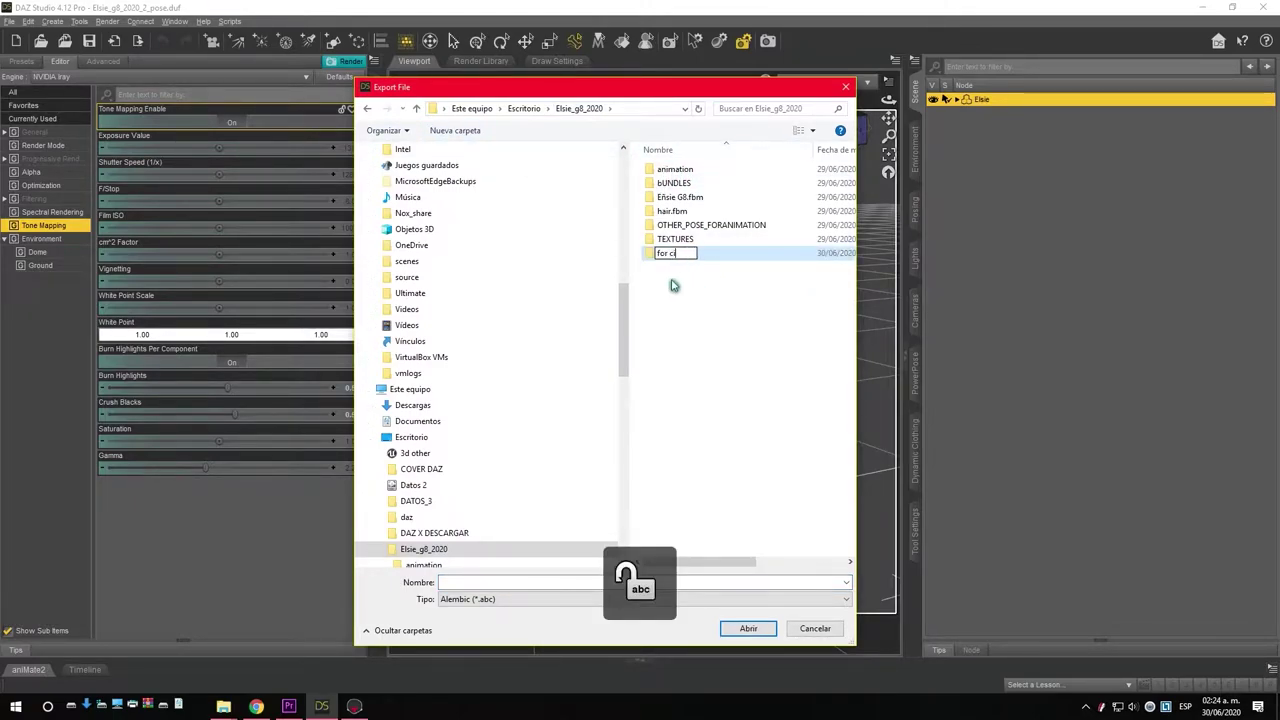
{"action": "key", "text": "BackSpace"}
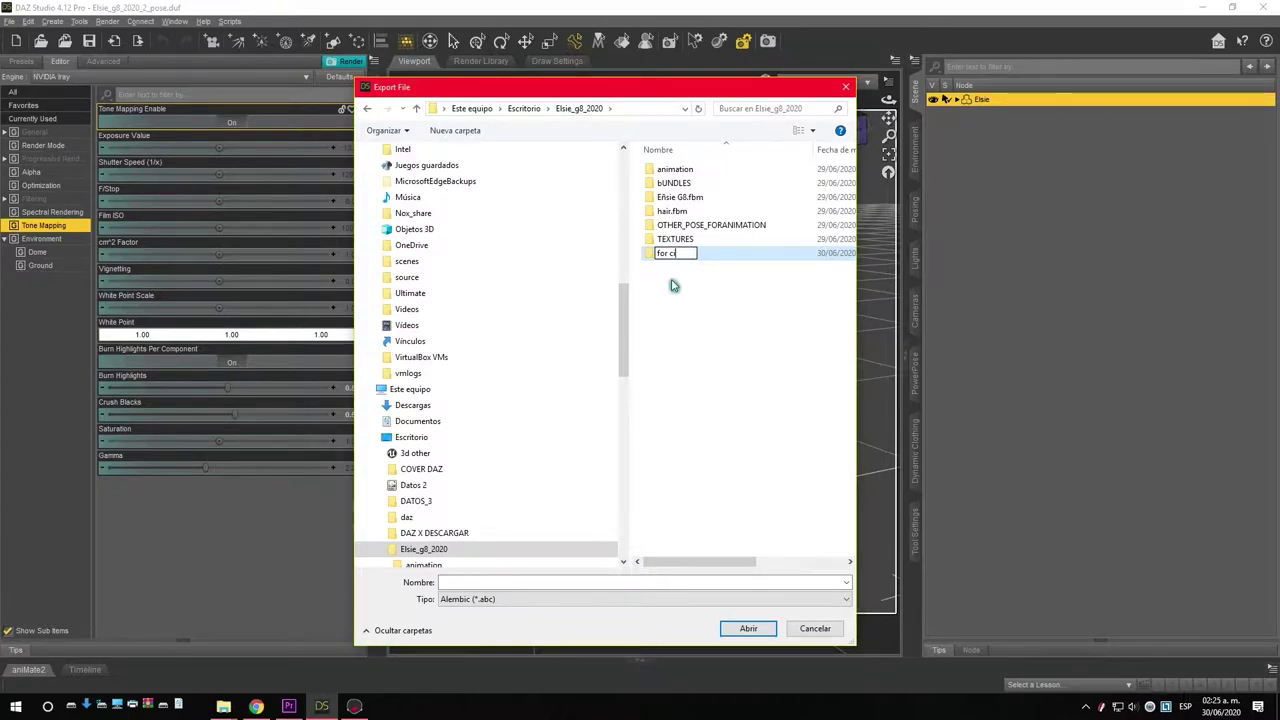
{"action": "key", "text": "BackSpace"}
{"action": "key", "text": "BackSpace"}
{"action": "key", "text": "BackSpace"}
{"action": "key", "text": "Caps_Lock"}
{"action": "type", "text": "FOR C"}
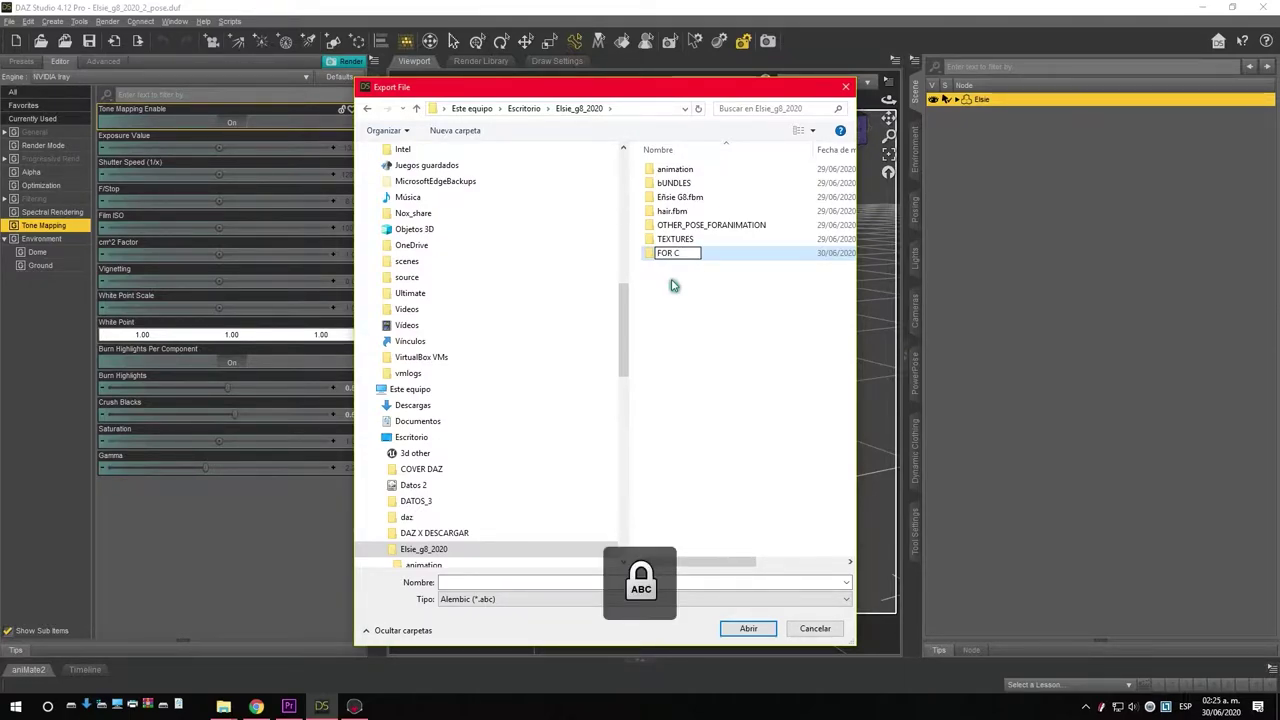
{"action": "type", "text": "4D"}
{"action": "key", "text": "Return"}
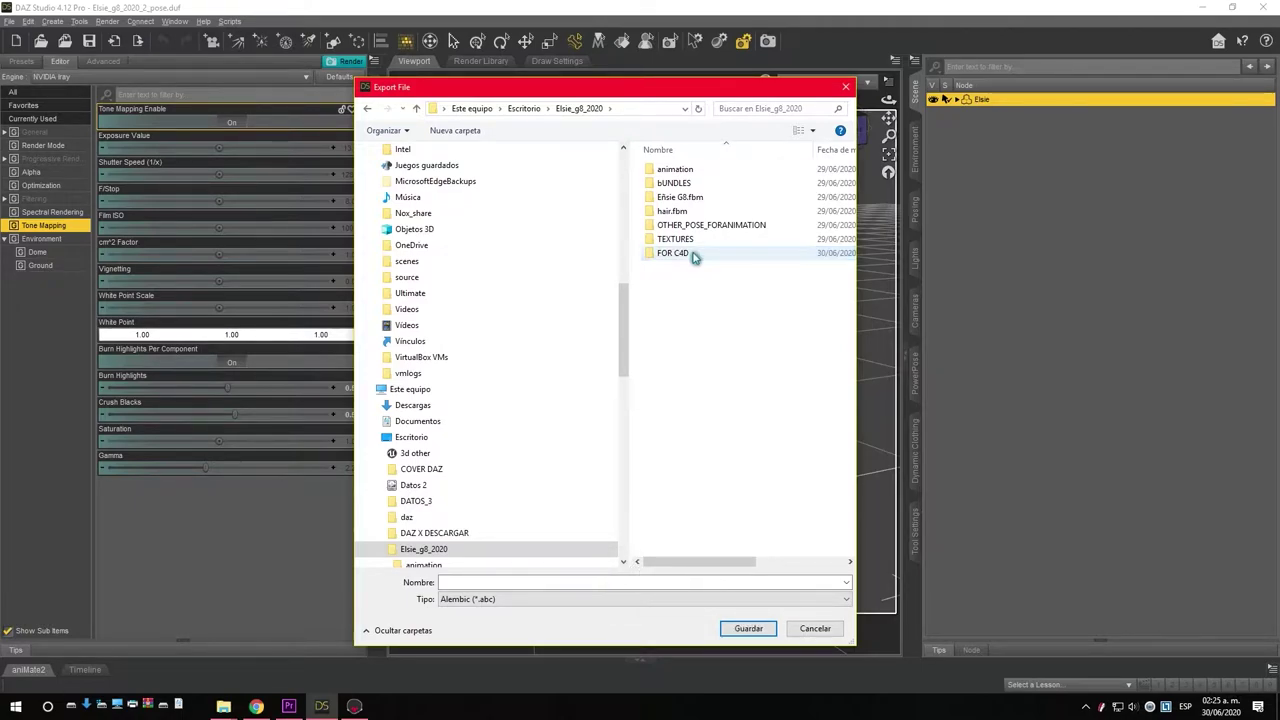
{"action": "double_click", "coordinate": [693, 255]}
Name the export file Elsia with type Wavefront Object (*.obj)
{"action": "left_click", "coordinate": [454, 581]}
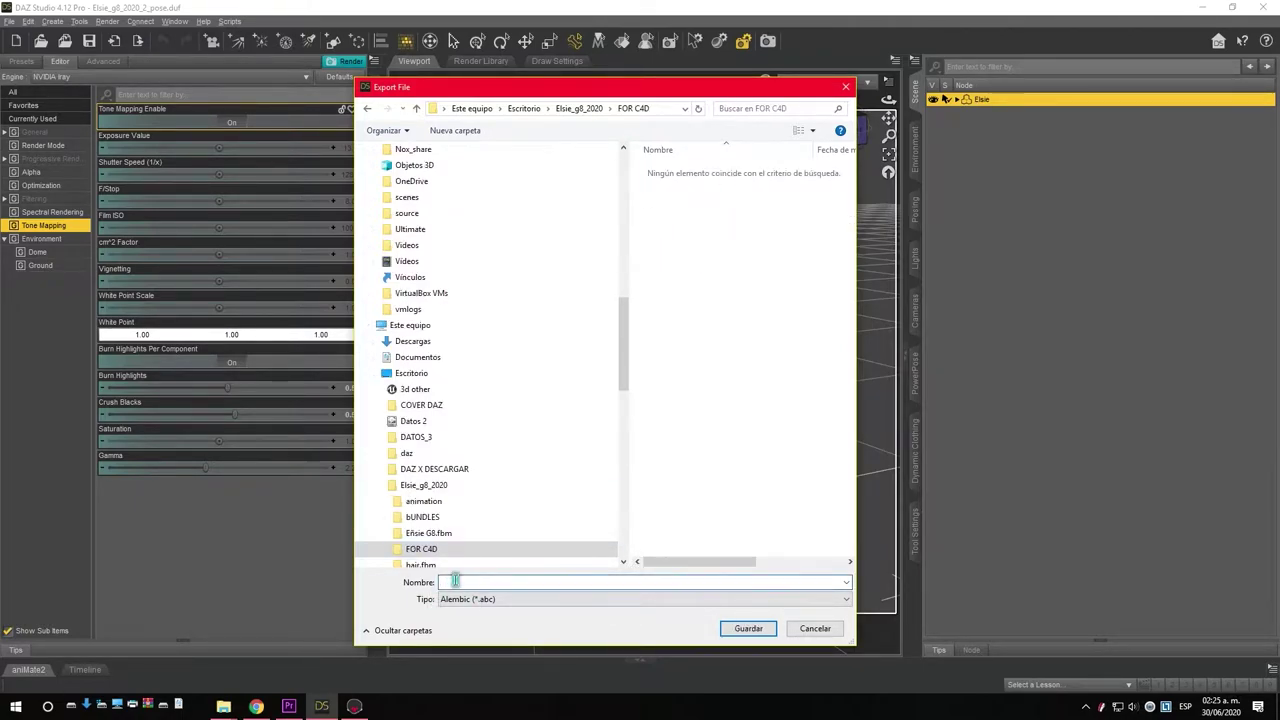
{"action": "key", "text": "Caps_Lock"}
{"action": "type", "text": "e"}
{"action": "key", "text": "Caps_Lock"}
{"action": "type", "text": "LSI"}
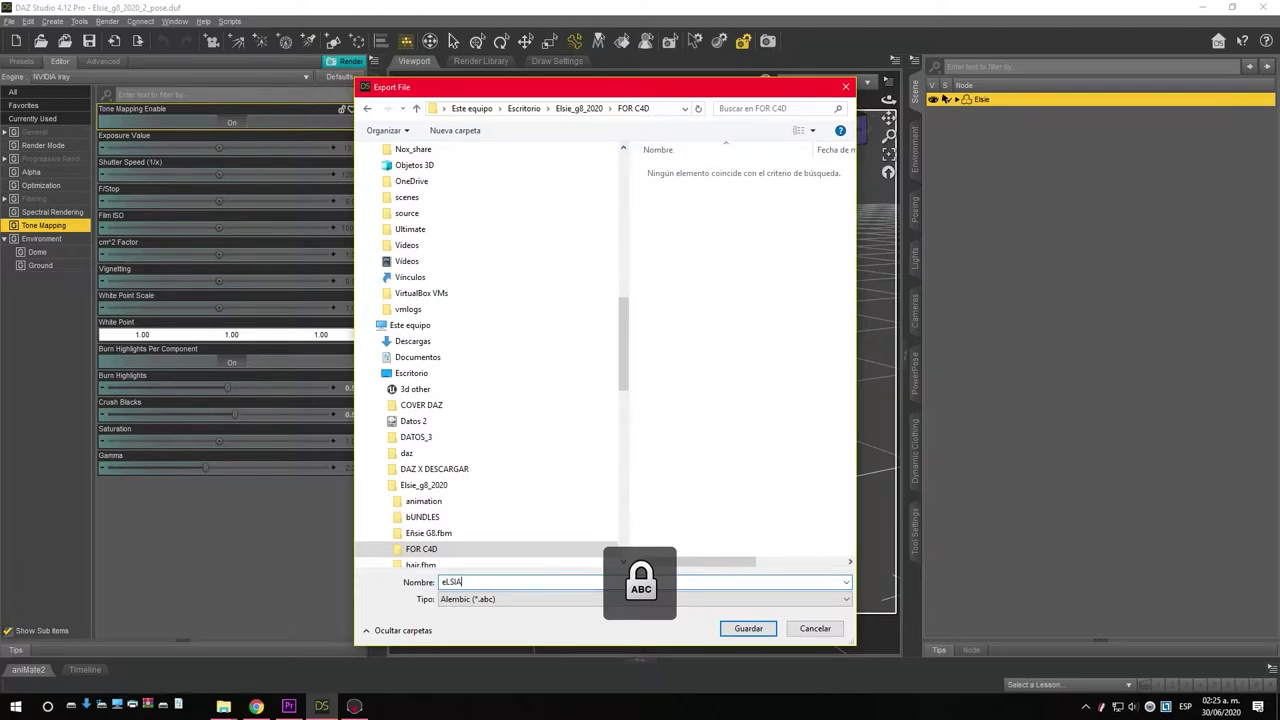
{"action": "key", "text": "BackSpace"}
{"action": "key", "text": "BackSpace"}
{"action": "key", "text": "BackSpace"}
{"action": "key", "text": "Caps_Lock"}
{"action": "type", "text": "E"}
{"action": "key", "text": "Caps_Lock"}
{"action": "key", "text": "Caps_Lock"}
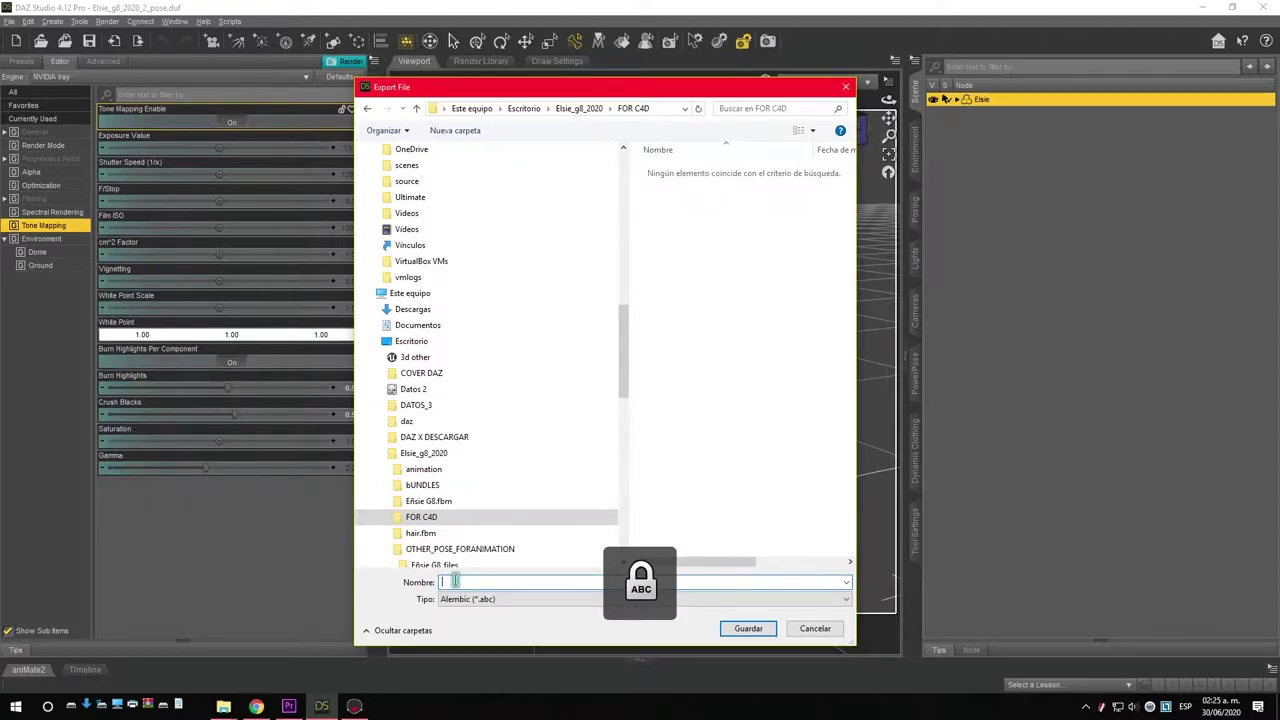
{"action": "key", "text": "Caps_Lock"}
{"action": "type", "text": "Elsie"}
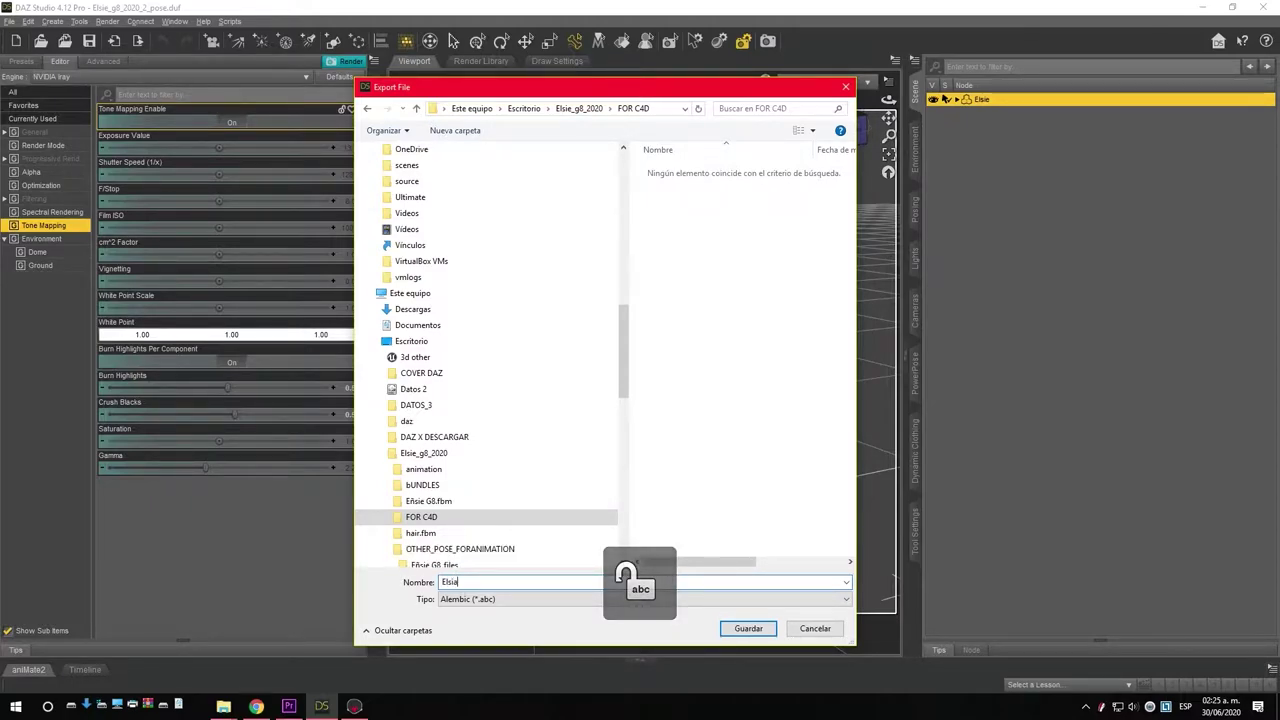
{"action": "left_click", "coordinate": [515, 599]}
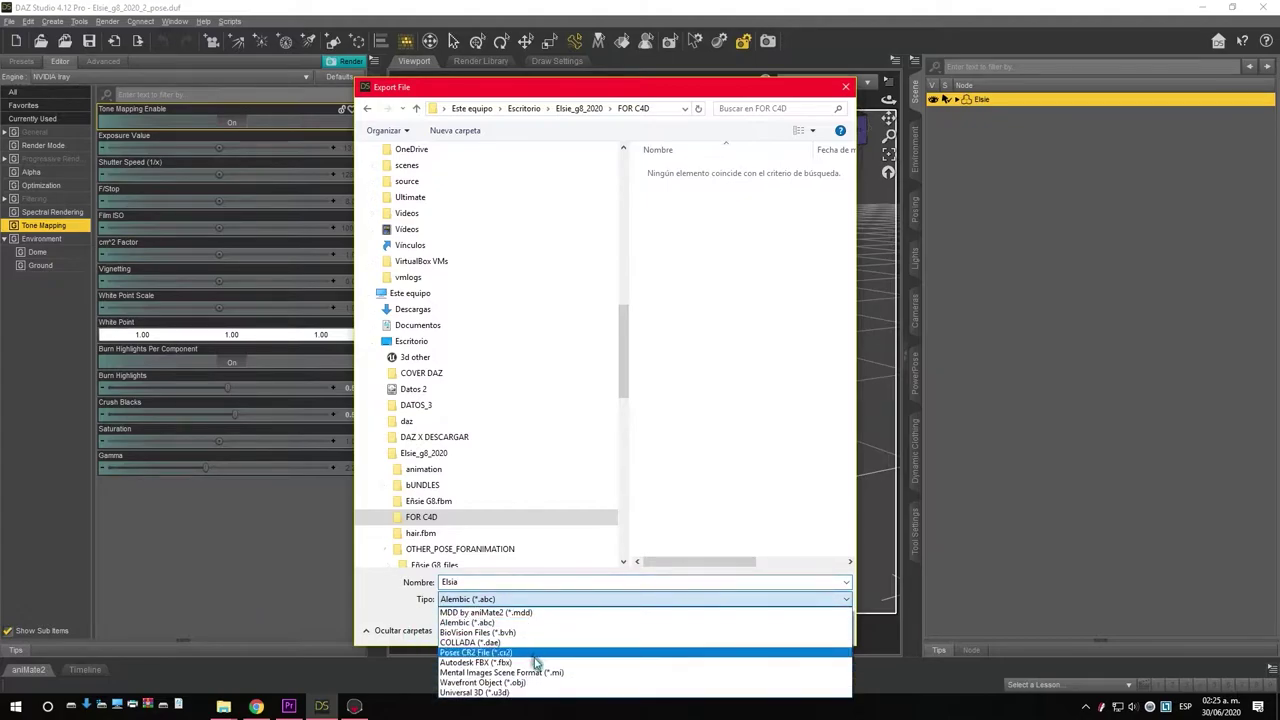
{"action": "left_click", "coordinate": [546, 677]}
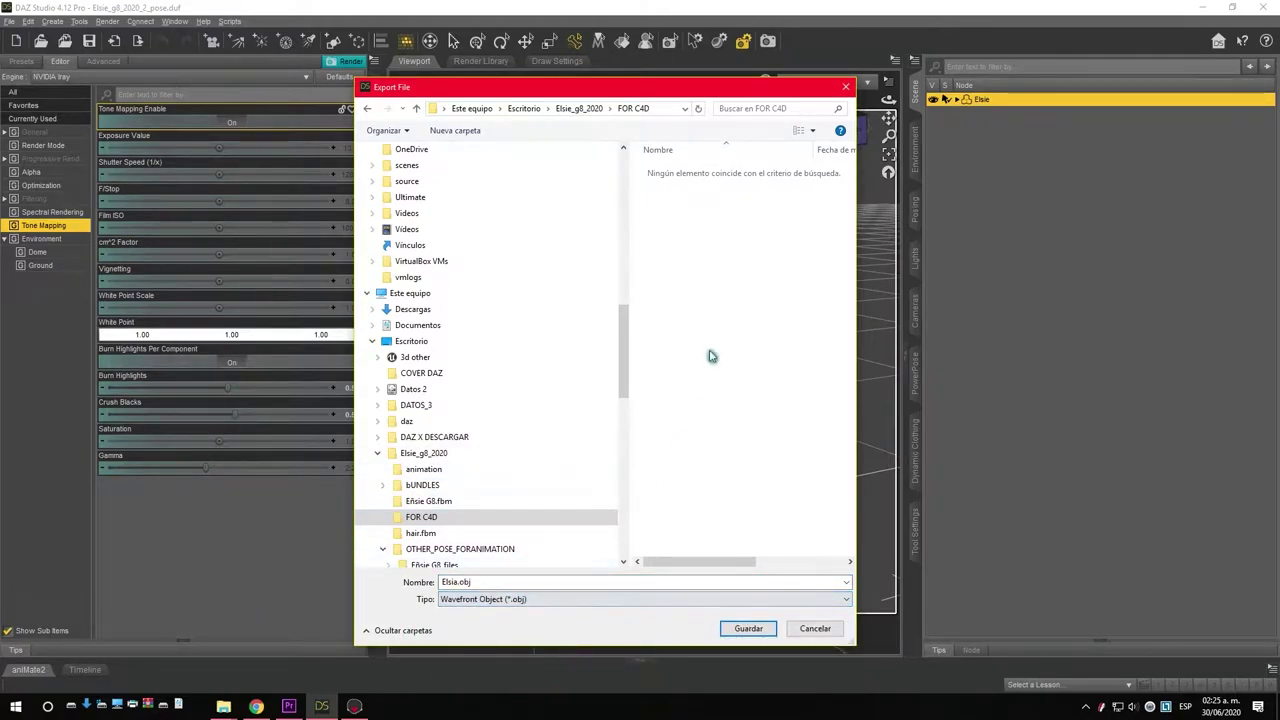
Save Elsia.obj with the Use Figure Name(s) OBJ option, then return to Marmoset Toolbag
{"action": "left_click", "coordinate": [745, 626]}
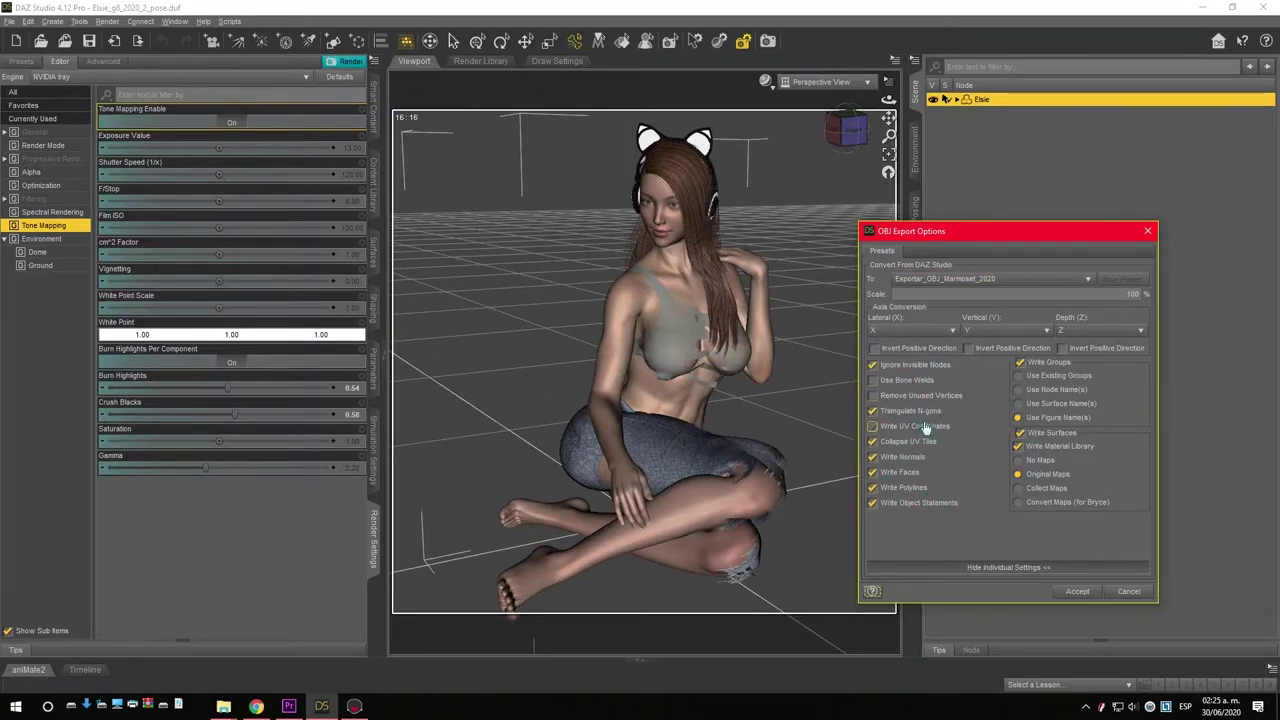
{"action": "left_click", "coordinate": [1031, 423]}
{"action": "left_click", "coordinate": [1077, 590]}
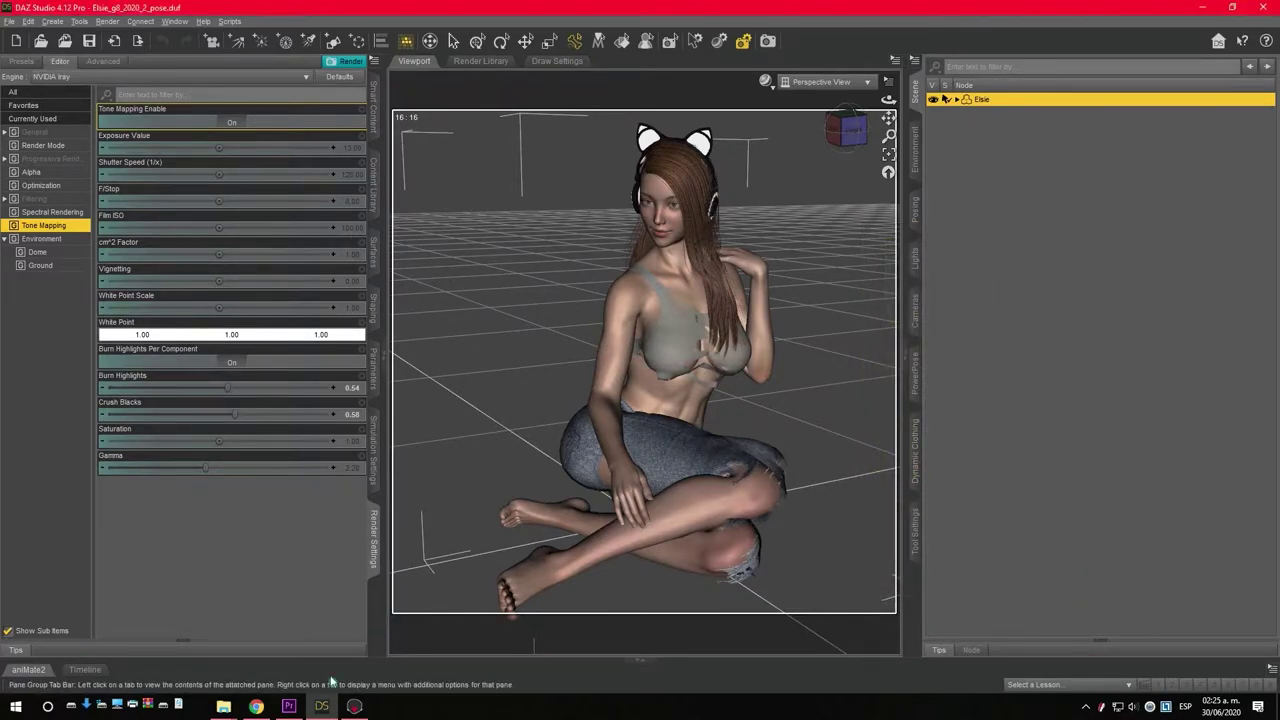
{"action": "left_click", "coordinate": [354, 706]}
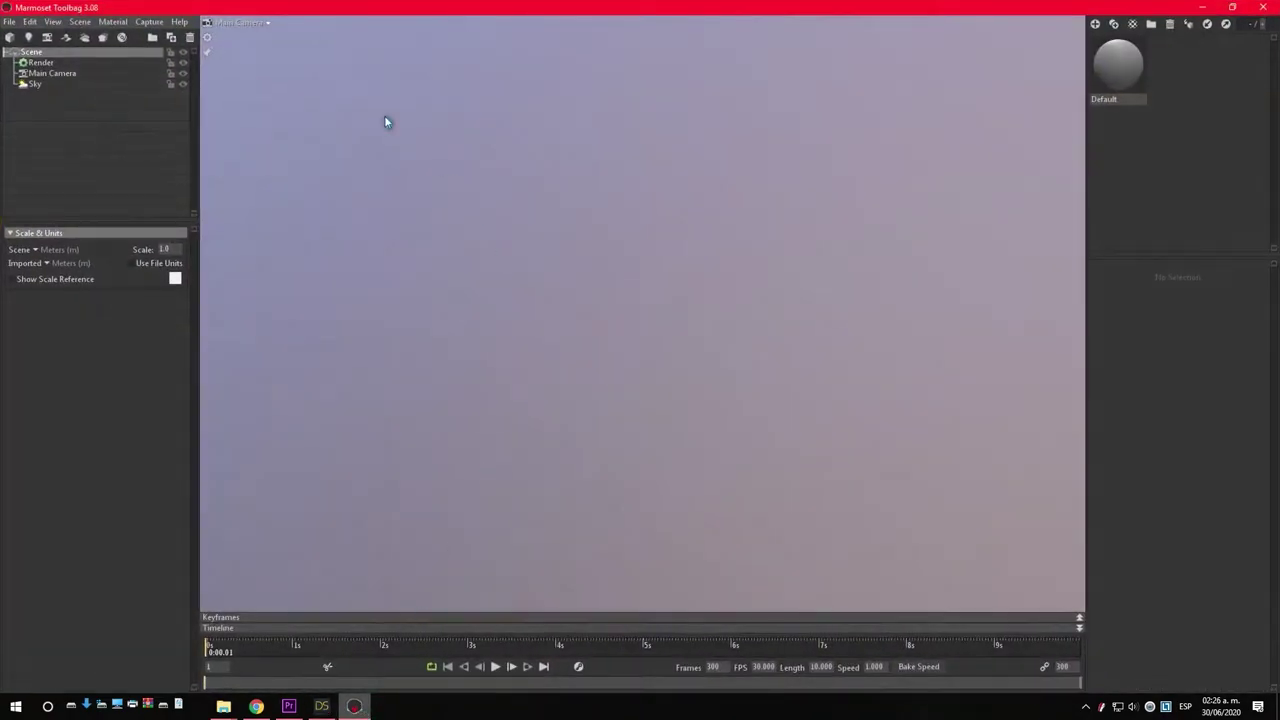
Import Elsia.obj from Escritorio > Elsie_g8_2020 > FOR C4D into the scene
{"action": "left_click", "coordinate": [8, 22]}
{"action": "left_click", "coordinate": [34, 118]}
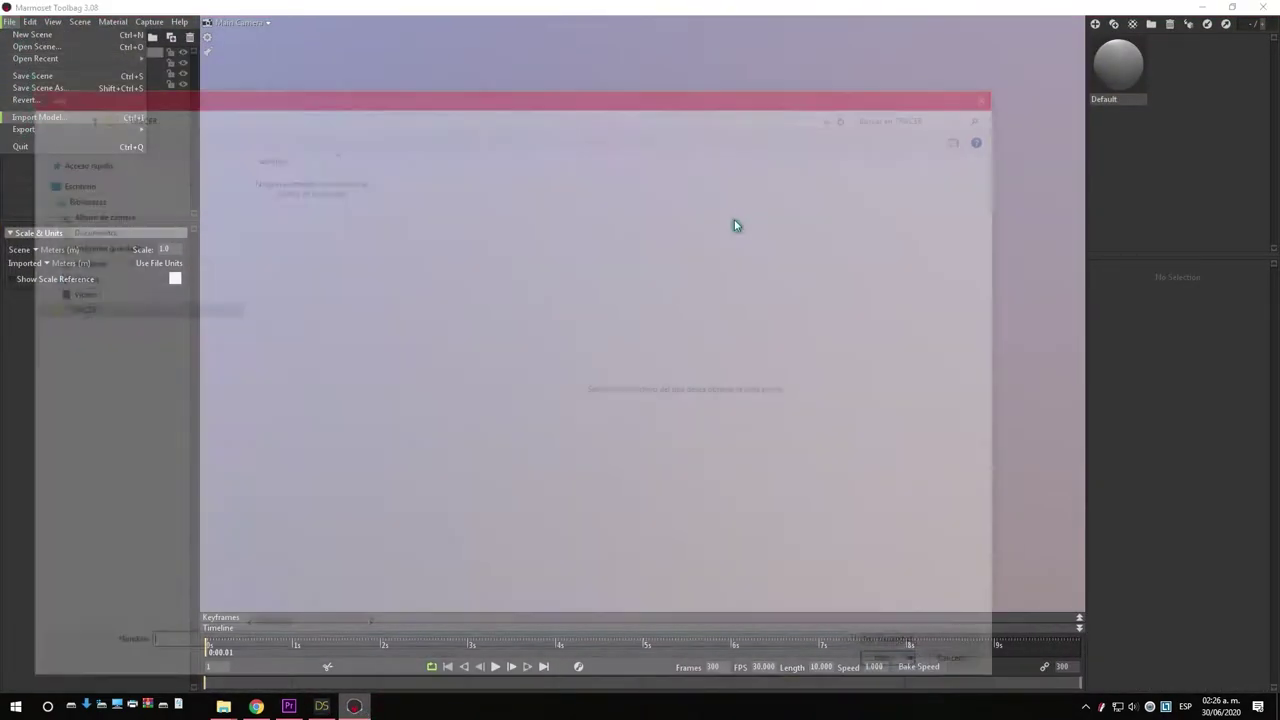
{"action": "left_click_drag", "start_coordinate": [232, 429], "coordinate": [134, 223]}
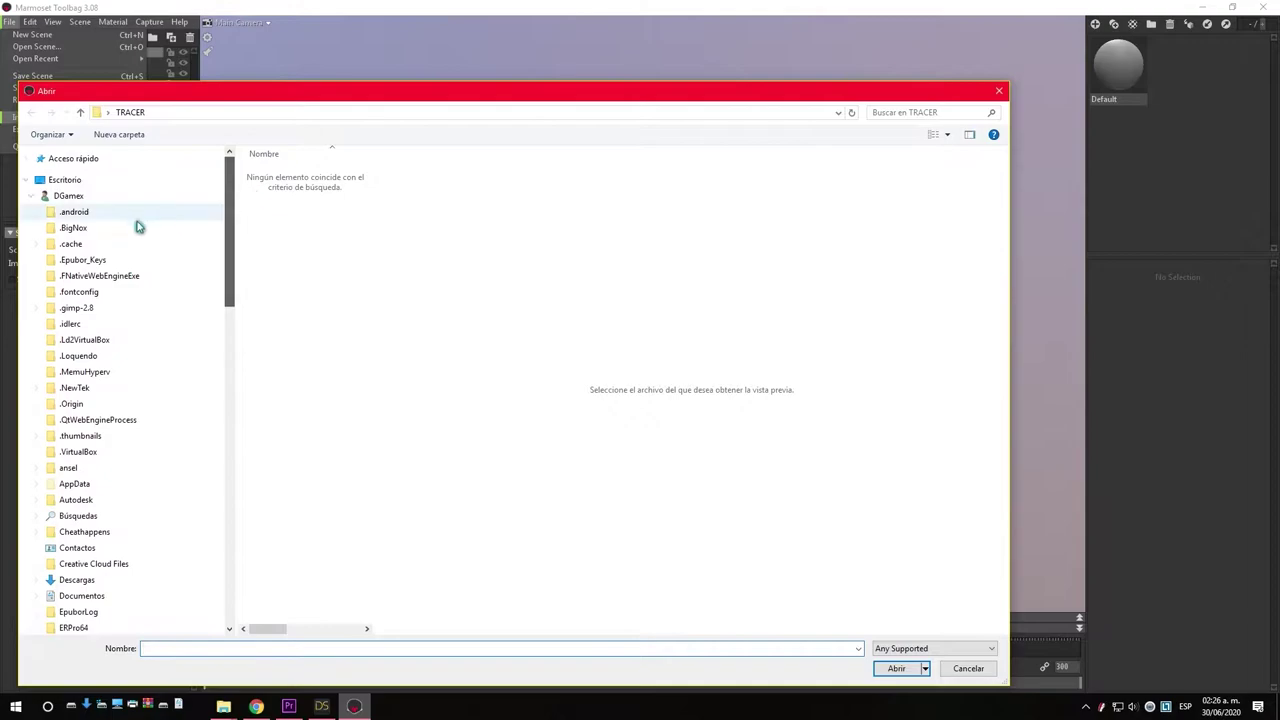
{"action": "left_click", "coordinate": [64, 179]}
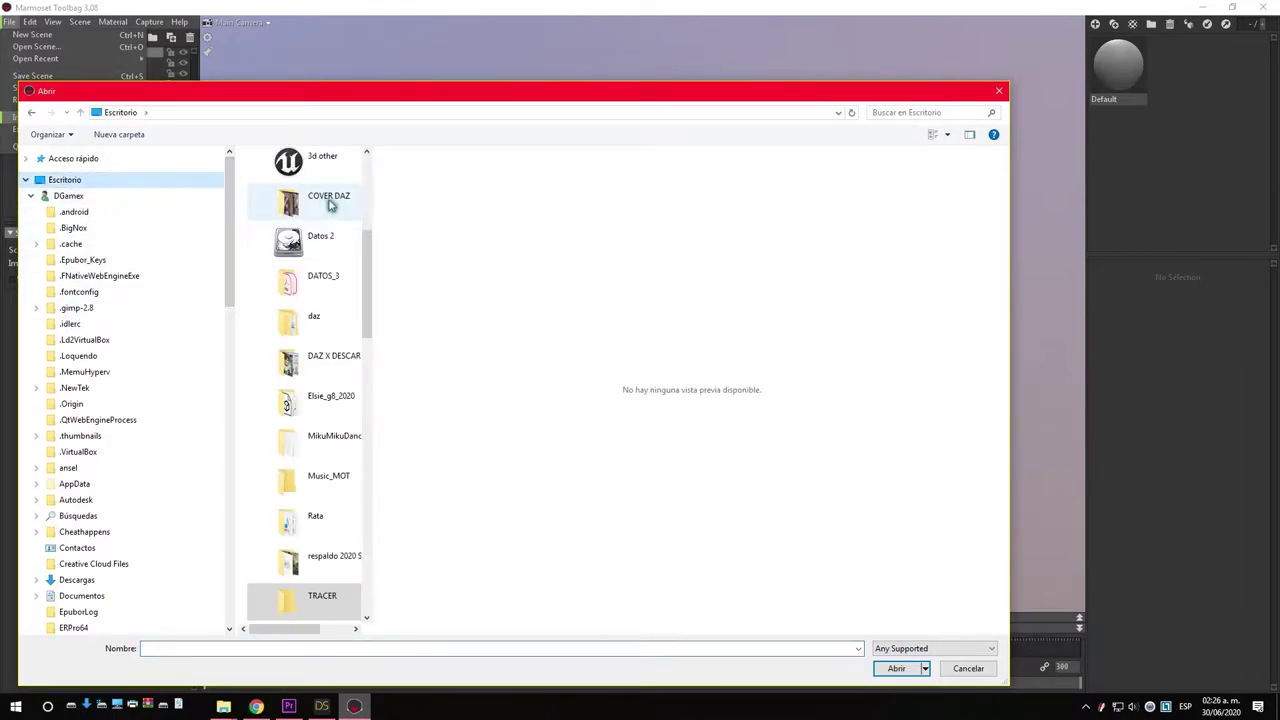
{"action": "double_click", "coordinate": [331, 398]}
{"action": "double_click", "coordinate": [280, 330]}
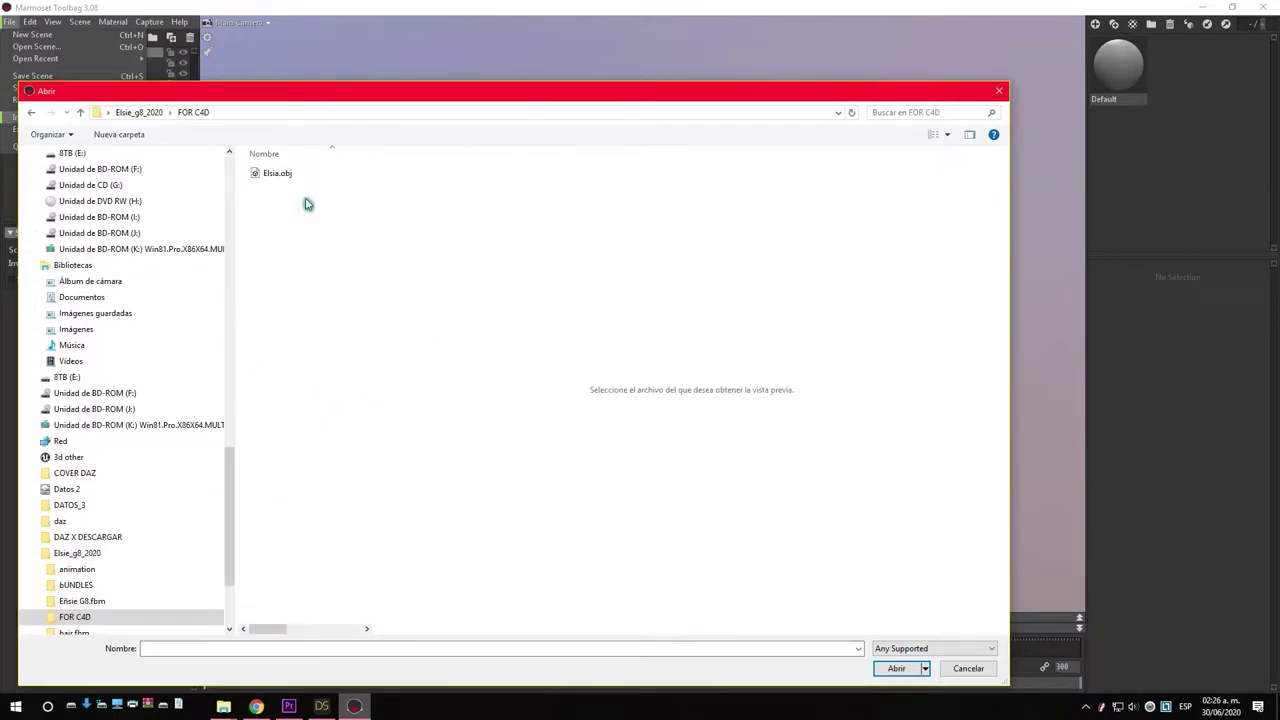
{"action": "double_click", "coordinate": [290, 172]}
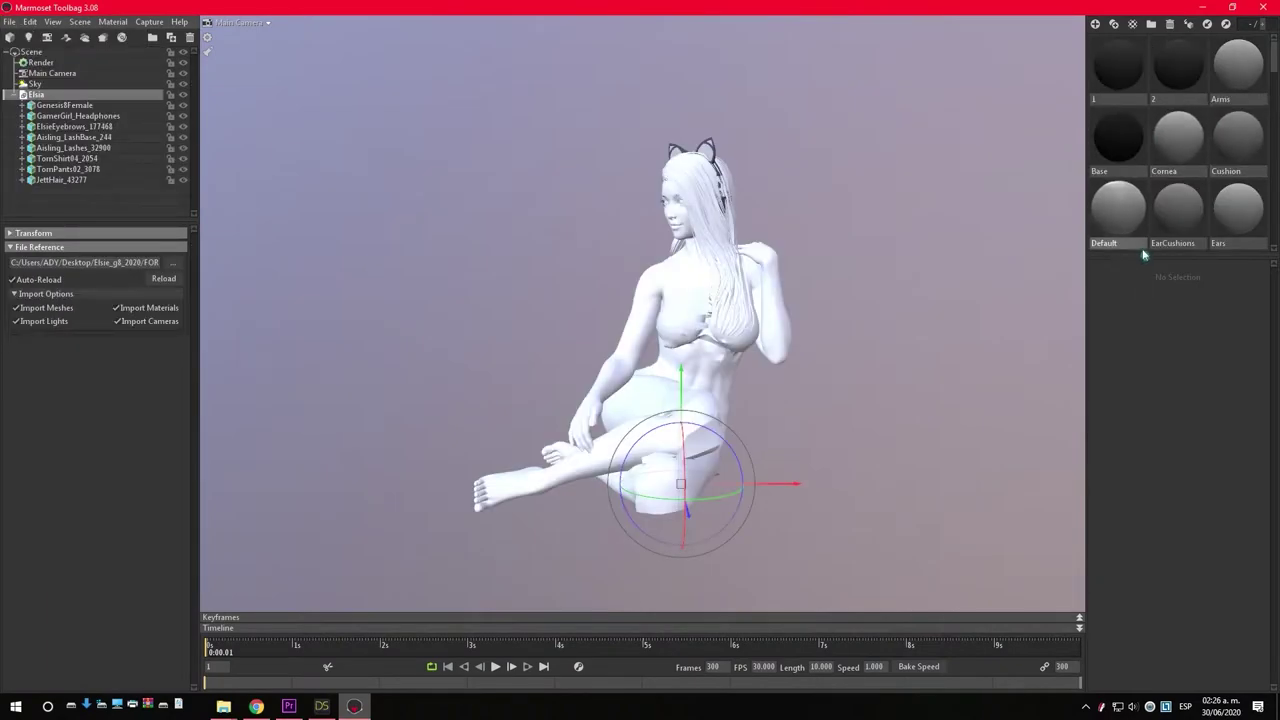
Delete the model's imported materials so its meshes fall back to Default
{"action": "left_click", "coordinate": [66, 157]}
{"action": "left_click", "coordinate": [66, 126]}
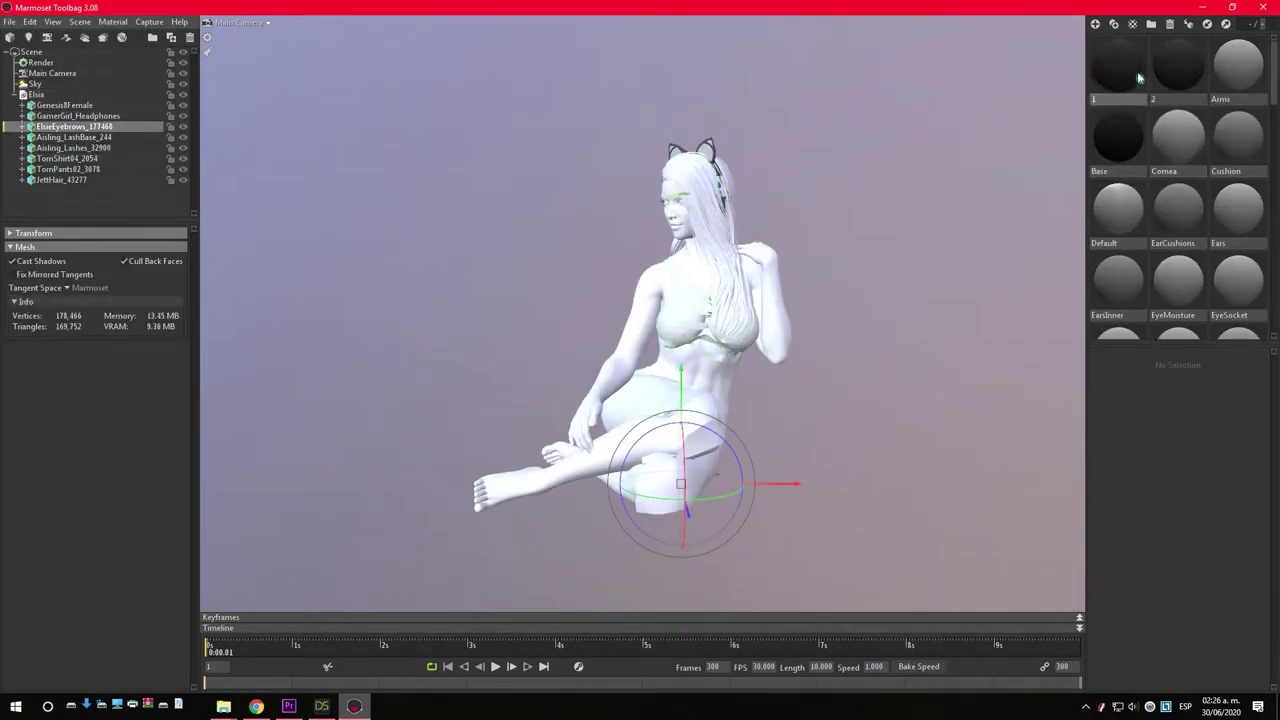
{"action": "left_click", "coordinate": [1137, 71]}
{"action": "left_click", "coordinate": [1153, 80]}
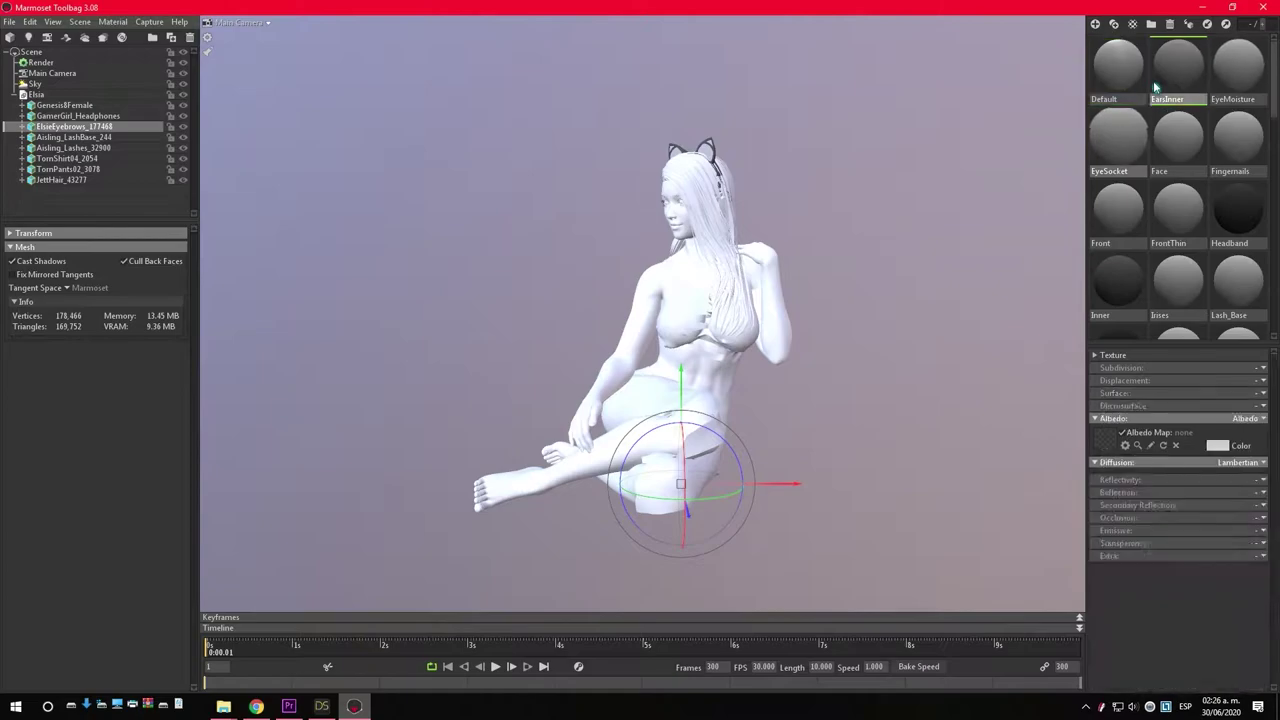
{"action": "left_click", "coordinate": [1153, 80]}
{"action": "key", "text": "Delete"}
{"action": "key", "text": "Delete"}
{"action": "key", "text": "Delete"}
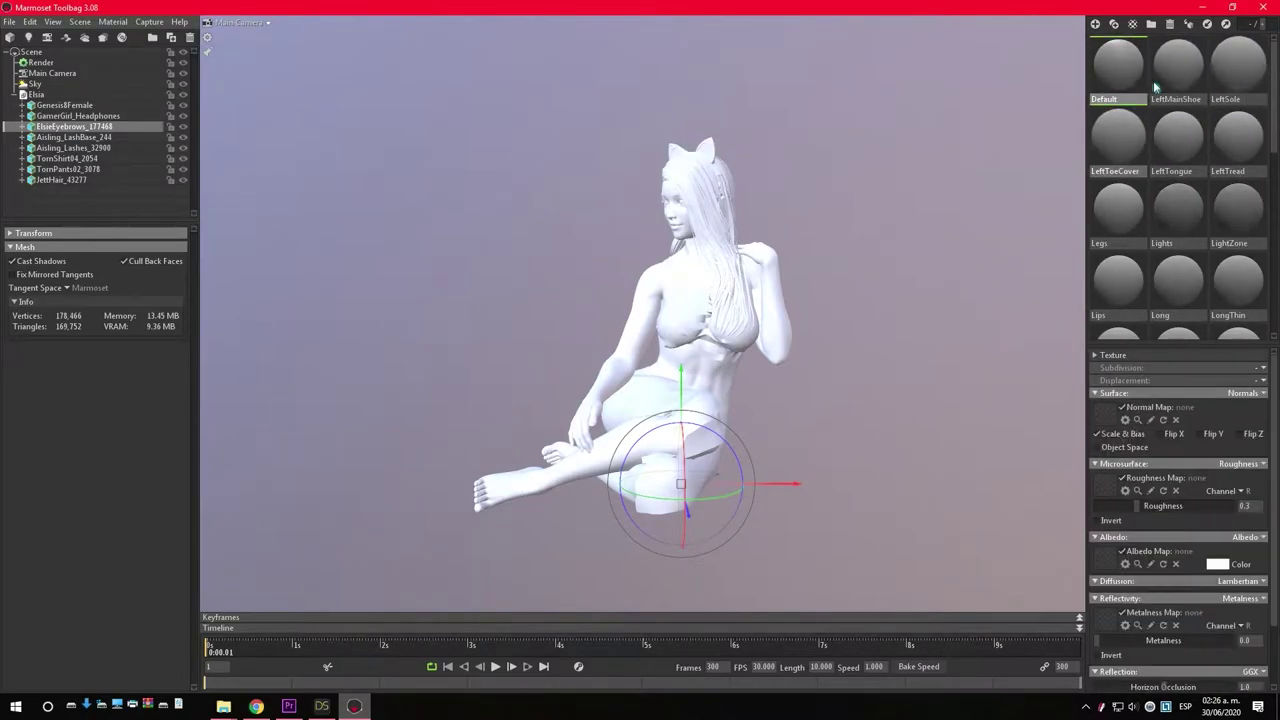
{"action": "key", "text": "Delete"}
{"action": "key", "text": "Delete"}
{"action": "key", "text": "Delete"}
{"action": "key", "text": "Delete"}
{"action": "key", "text": "Delete"}
{"action": "key", "text": "Delete"}
{"action": "key", "text": "Delete"}
{"action": "key", "text": "Delete"}
{"action": "key", "text": "Delete"}
{"action": "key", "text": "Delete"}
{"action": "key", "text": "Delete"}
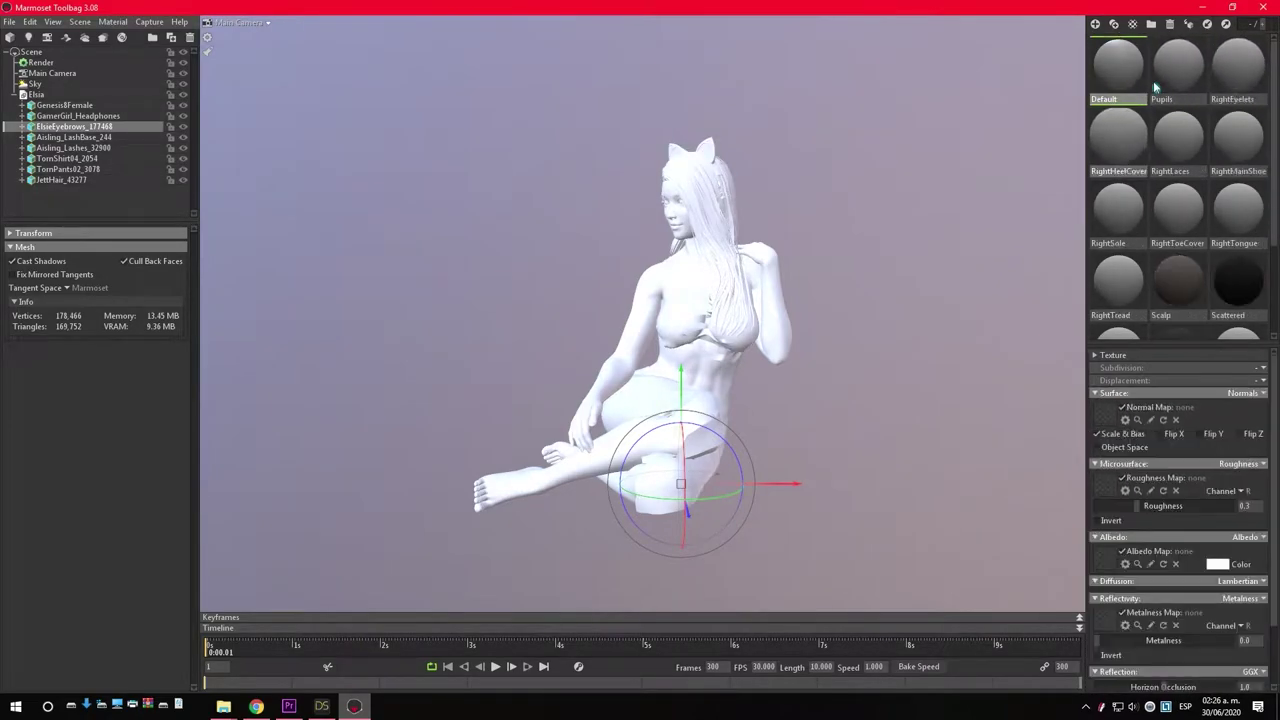
{"action": "key", "text": "Delete"}
{"action": "key", "text": "Delete"}
{"action": "key", "text": "Delete"}
{"action": "key", "text": "Delete"}
{"action": "key", "text": "Delete"}
{"action": "key", "text": "Delete"}
{"action": "key", "text": "Delete"}
{"action": "key", "text": "Delete"}
{"action": "key", "text": "Delete"}
{"action": "key", "text": "Delete"}
{"action": "key", "text": "Delete"}
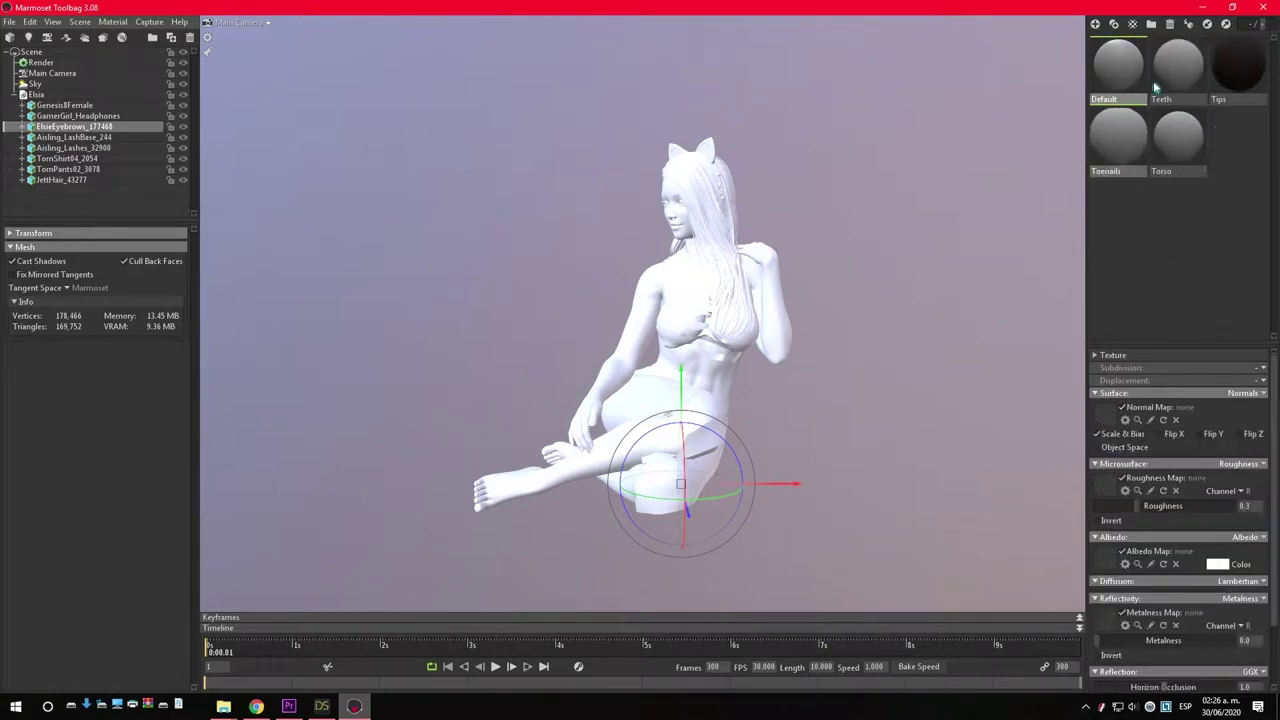
{"action": "key", "text": "Delete"}
{"action": "key", "text": "Delete"}
{"action": "key", "text": "Delete"}
{"action": "key", "text": "Delete"}
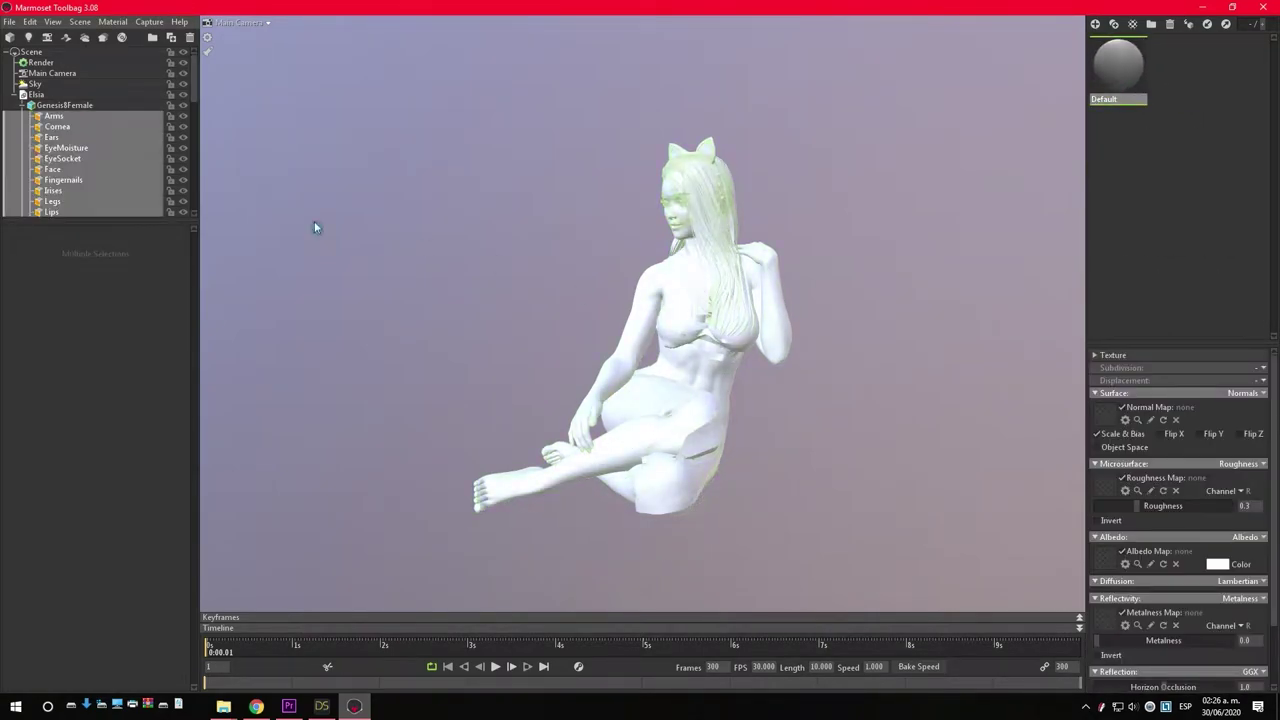
Select the Elsia model, add a new blank material, and switch back to DAZ Studio
{"action": "left_click", "coordinate": [13, 94]}
{"action": "left_click", "coordinate": [35, 94]}
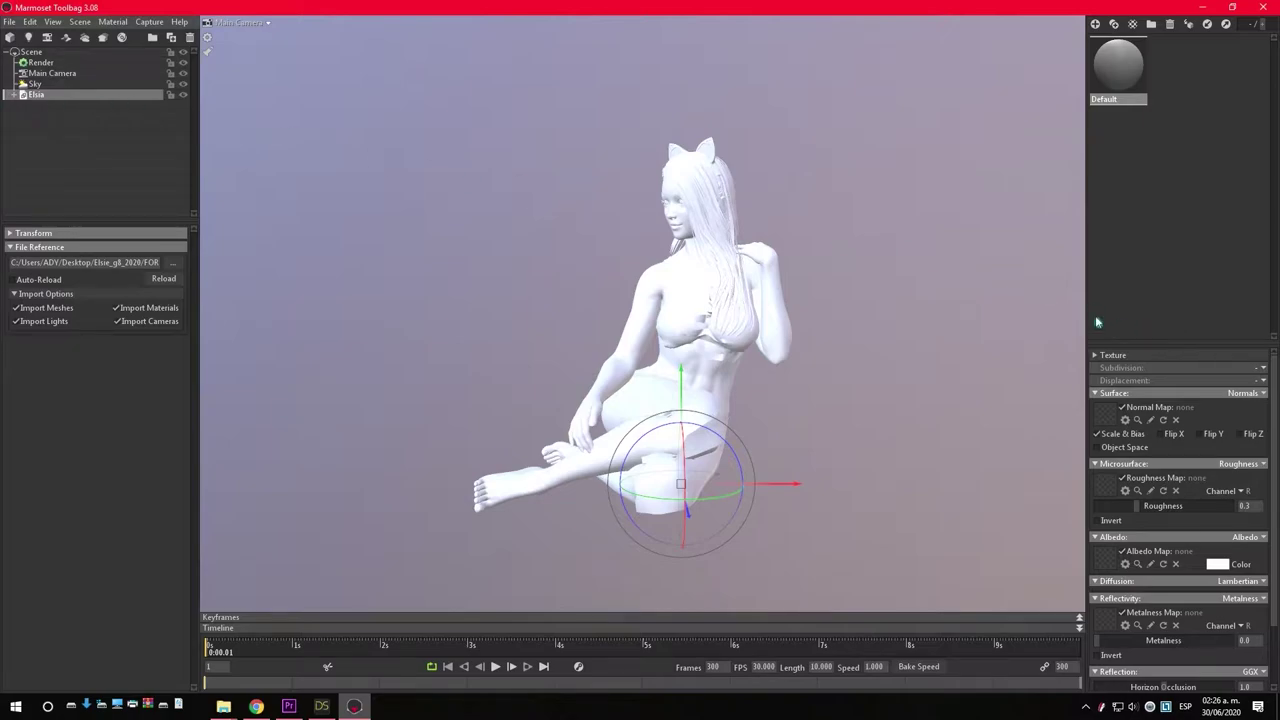
{"action": "mouse_move", "coordinate": [716, 192]}
{"action": "left_mouse_down"}
{"action": "mouse_move", "coordinate": [857, 197]}
{"action": "mouse_move", "coordinate": [894, 163]}
{"action": "left_mouse_up"}
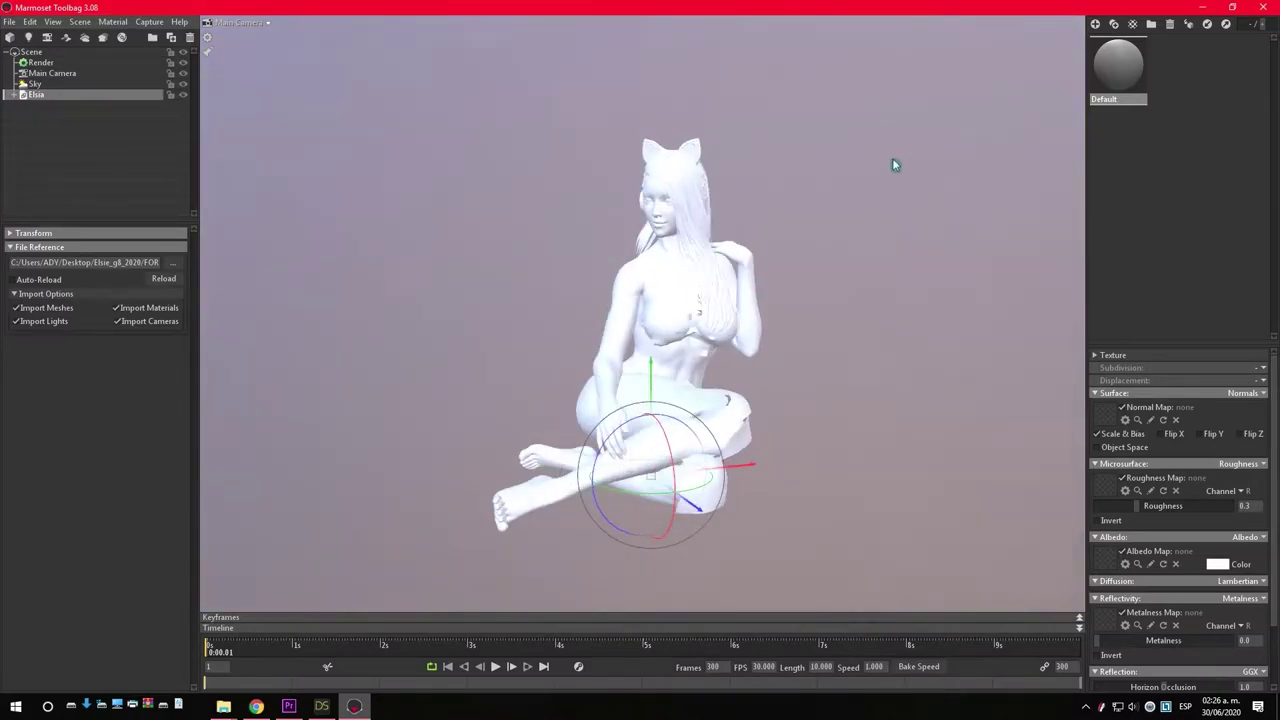
{"action": "left_click", "coordinate": [1099, 29]}
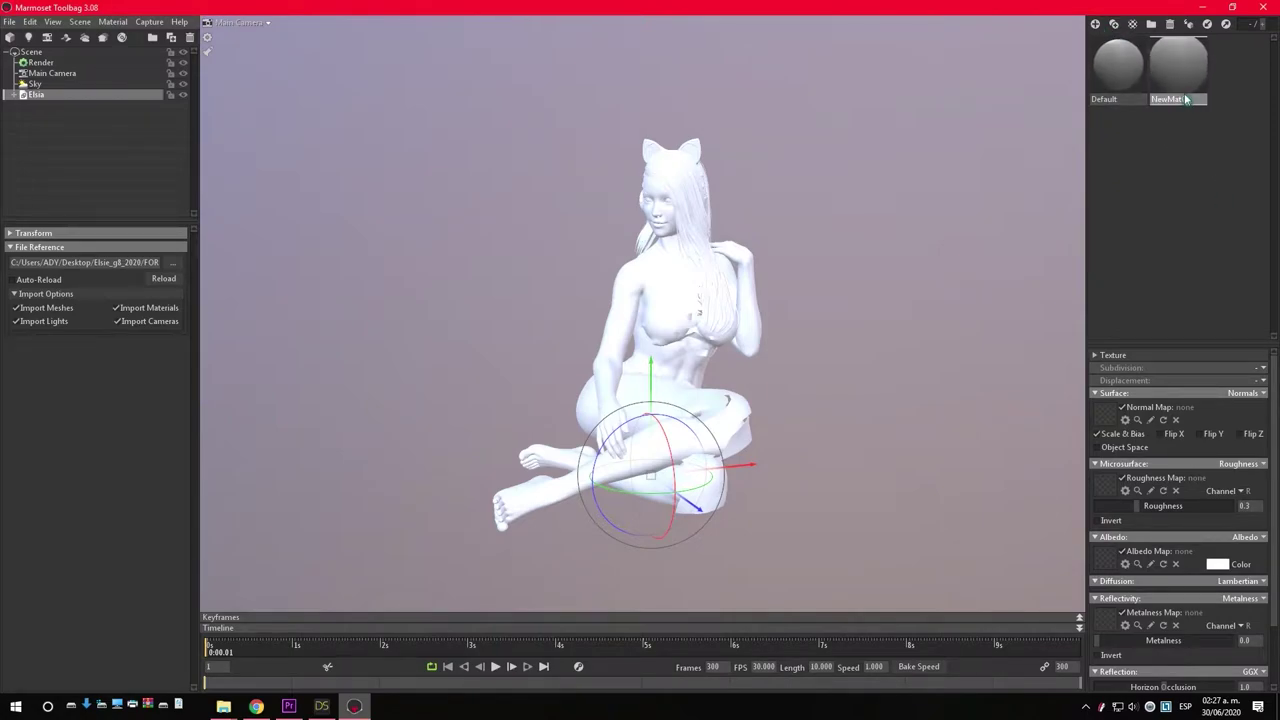
{"action": "left_click", "coordinate": [325, 705]}
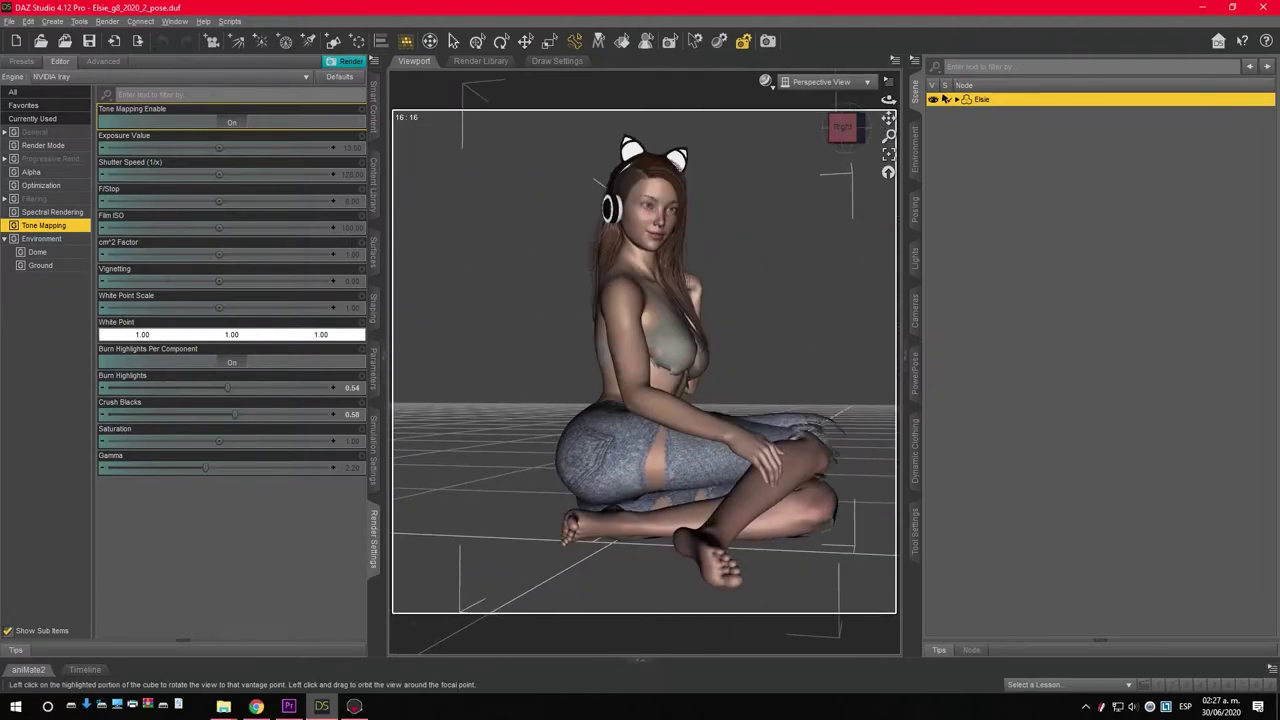
Pick the figure's face surface with the Surface Selection Tool
{"action": "left_click_drag", "start_coordinate": [852, 106], "coordinate": [850, 122]}
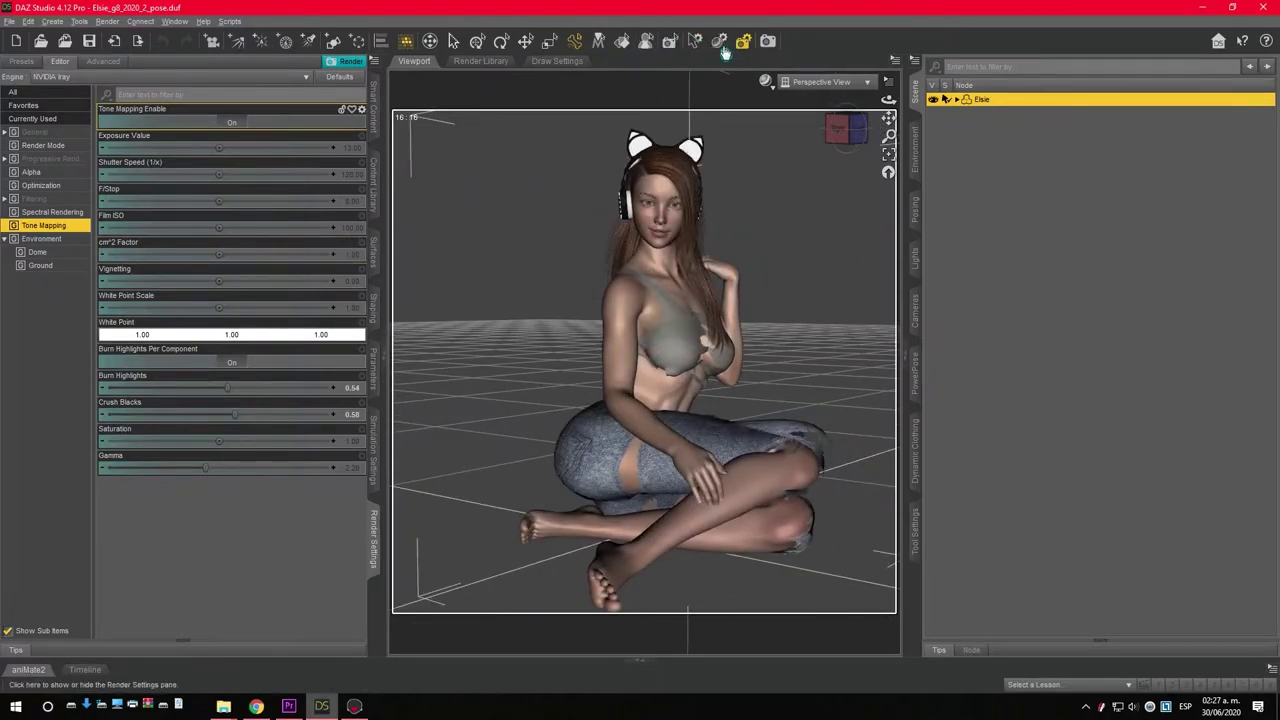
{"action": "left_click", "coordinate": [622, 46]}
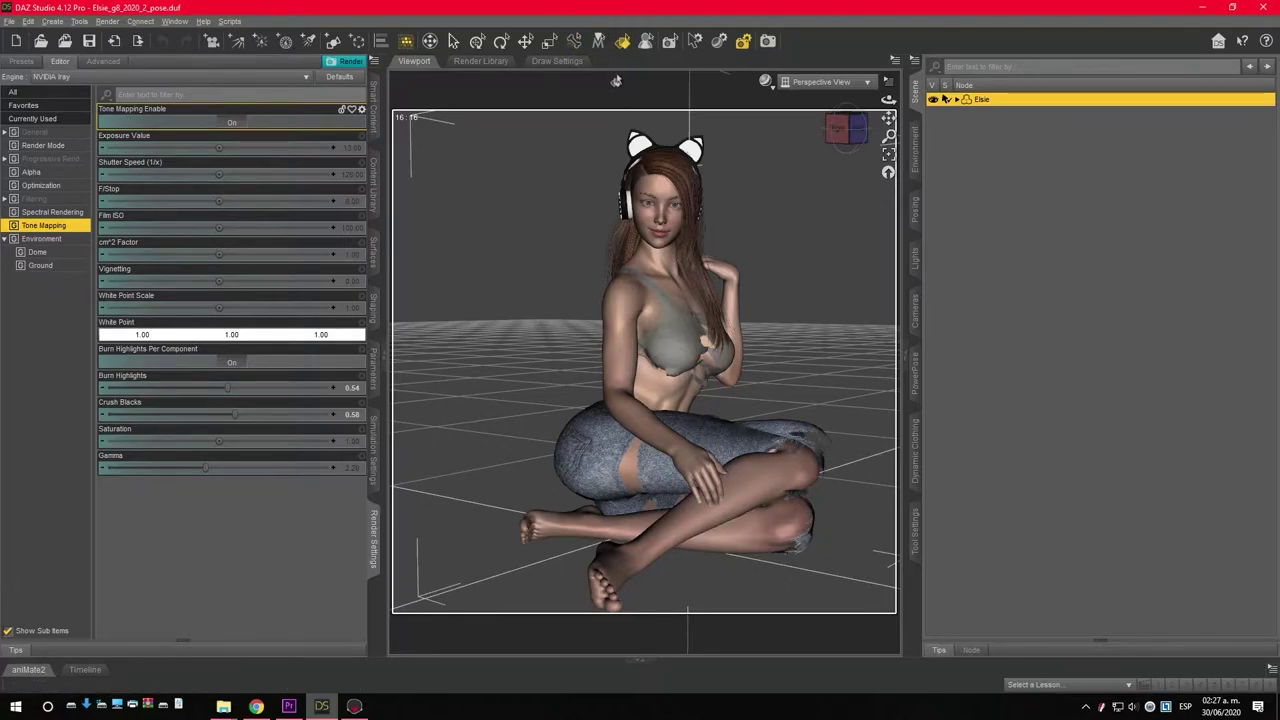
{"action": "left_click", "coordinate": [654, 188]}
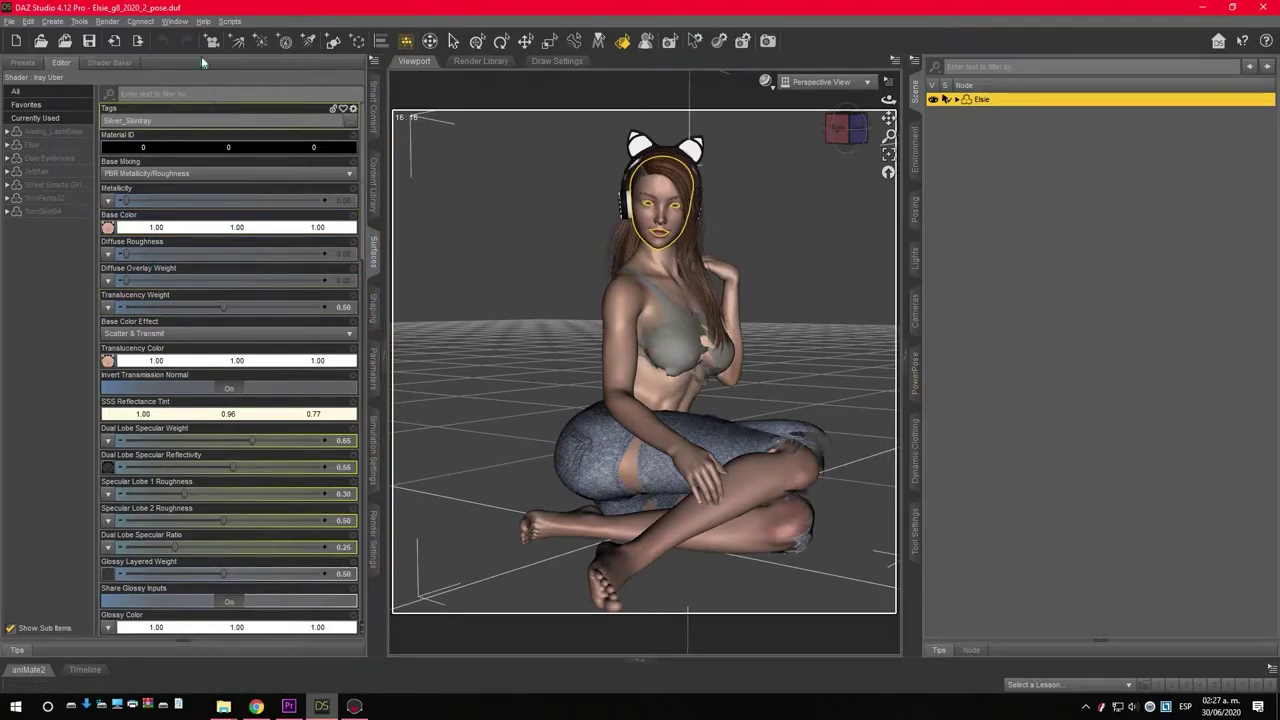
Show the Surfaces pane and browse for a new Base Color image for the face
{"action": "left_click", "coordinate": [175, 21]}
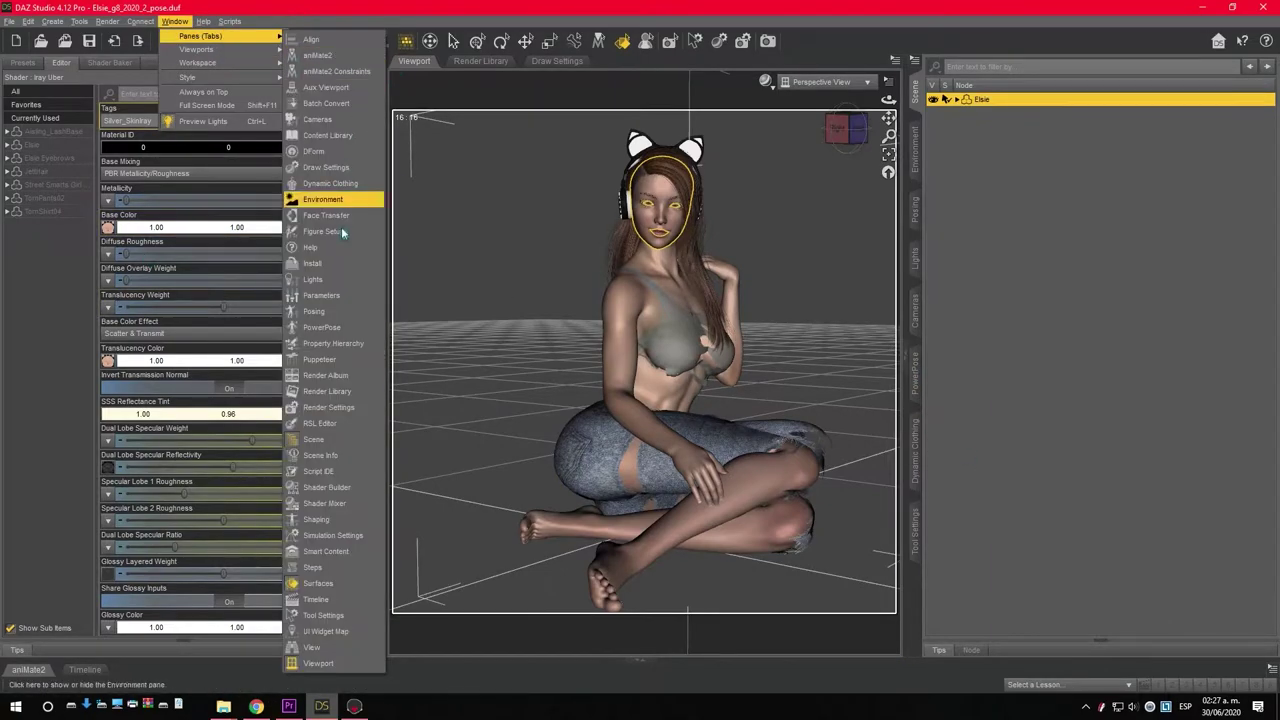
{"action": "mouse_move", "coordinate": [210, 36]}
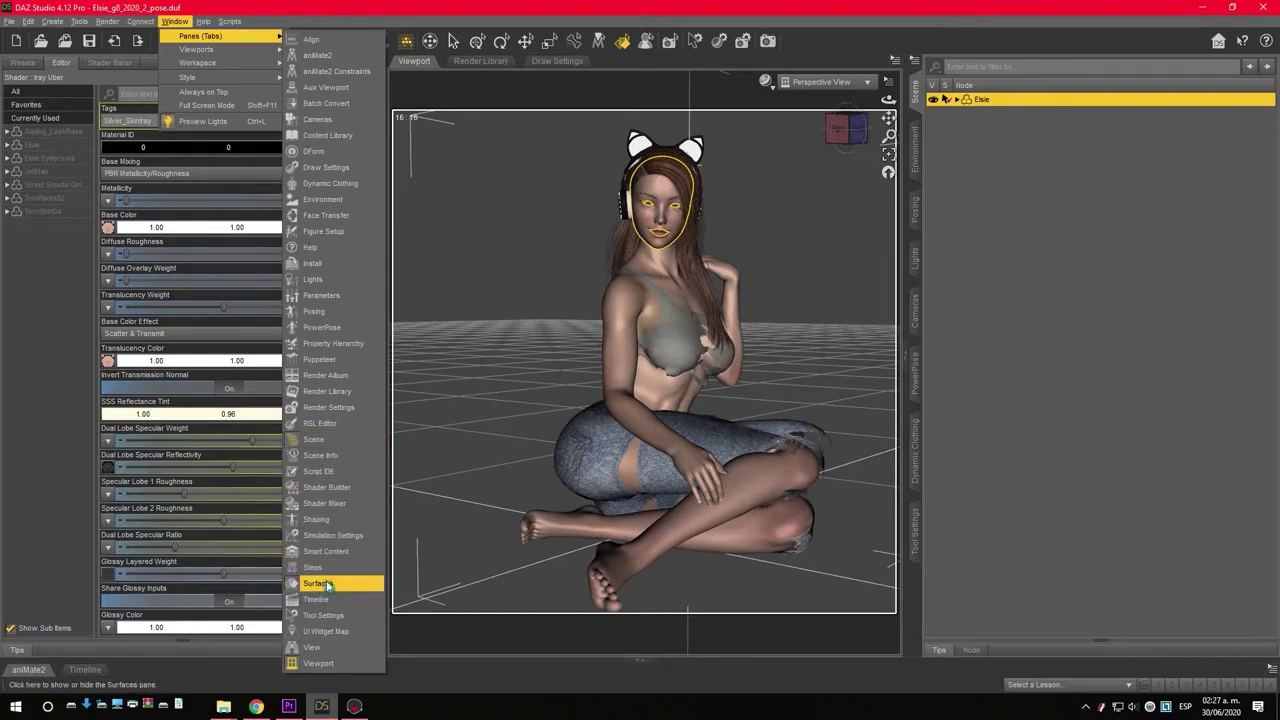
{"action": "left_click", "coordinate": [322, 584]}
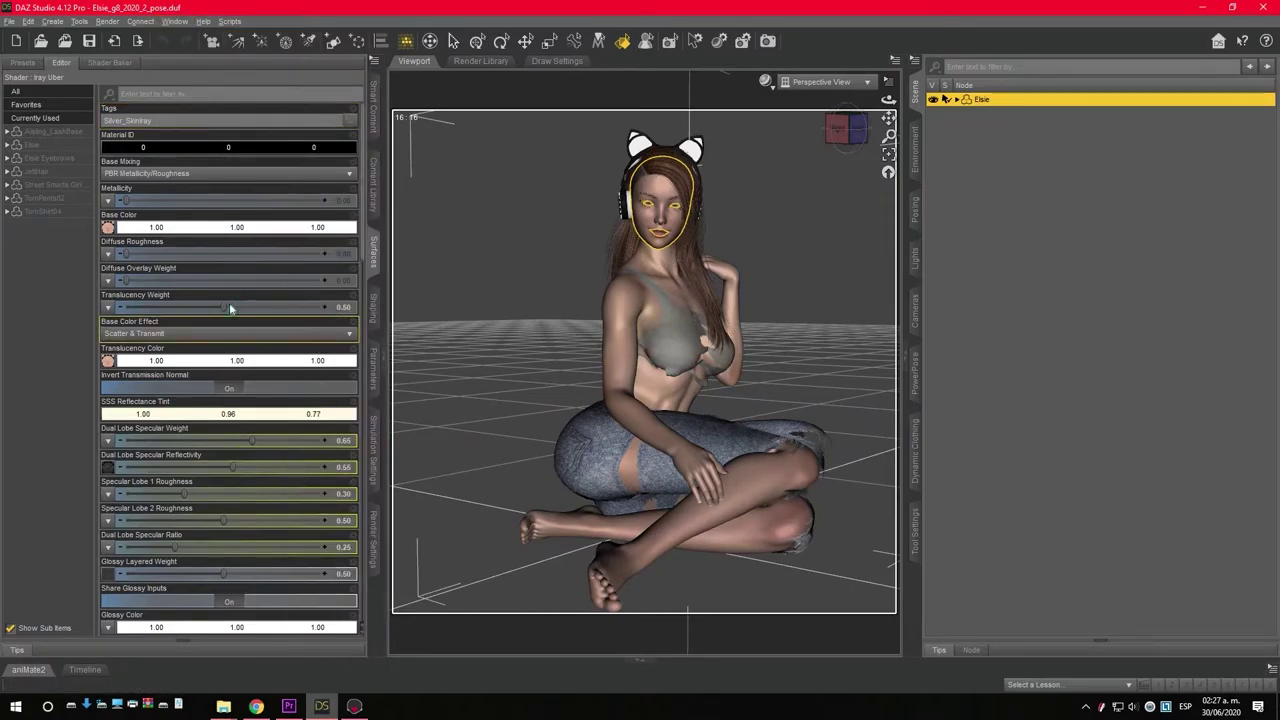
{"action": "left_click", "coordinate": [107, 230]}
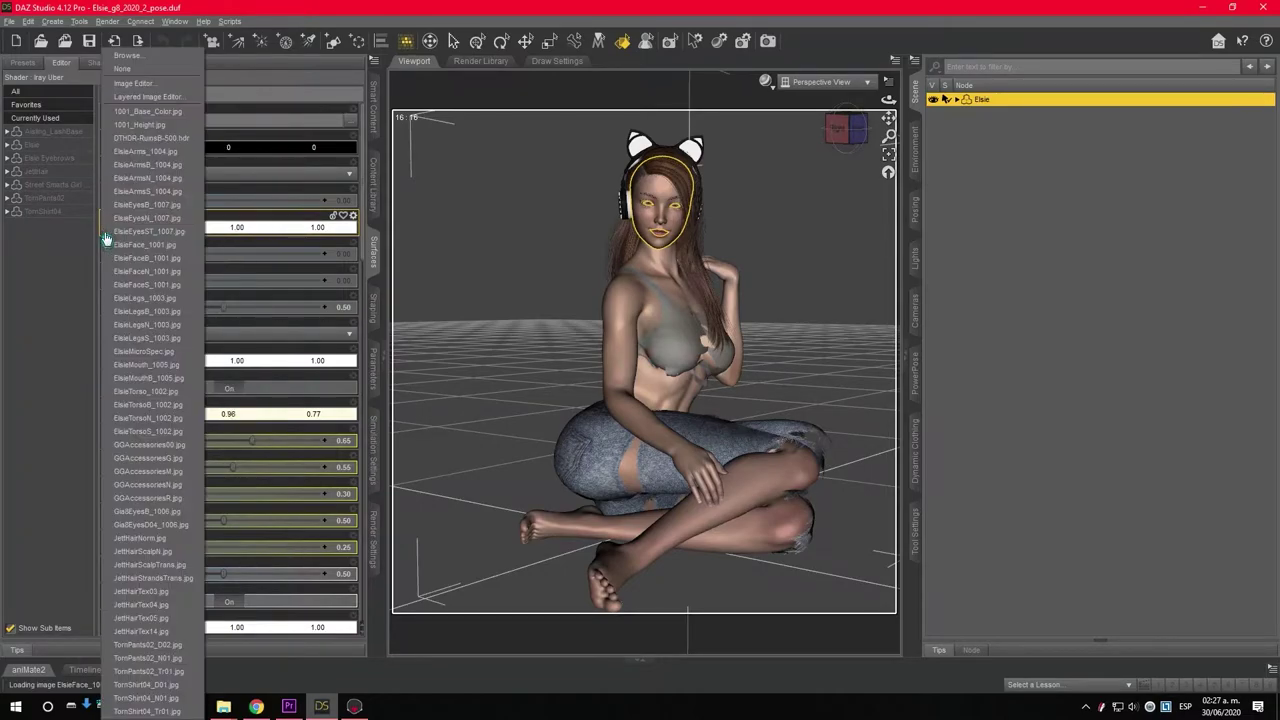
{"action": "left_click", "coordinate": [140, 56]}
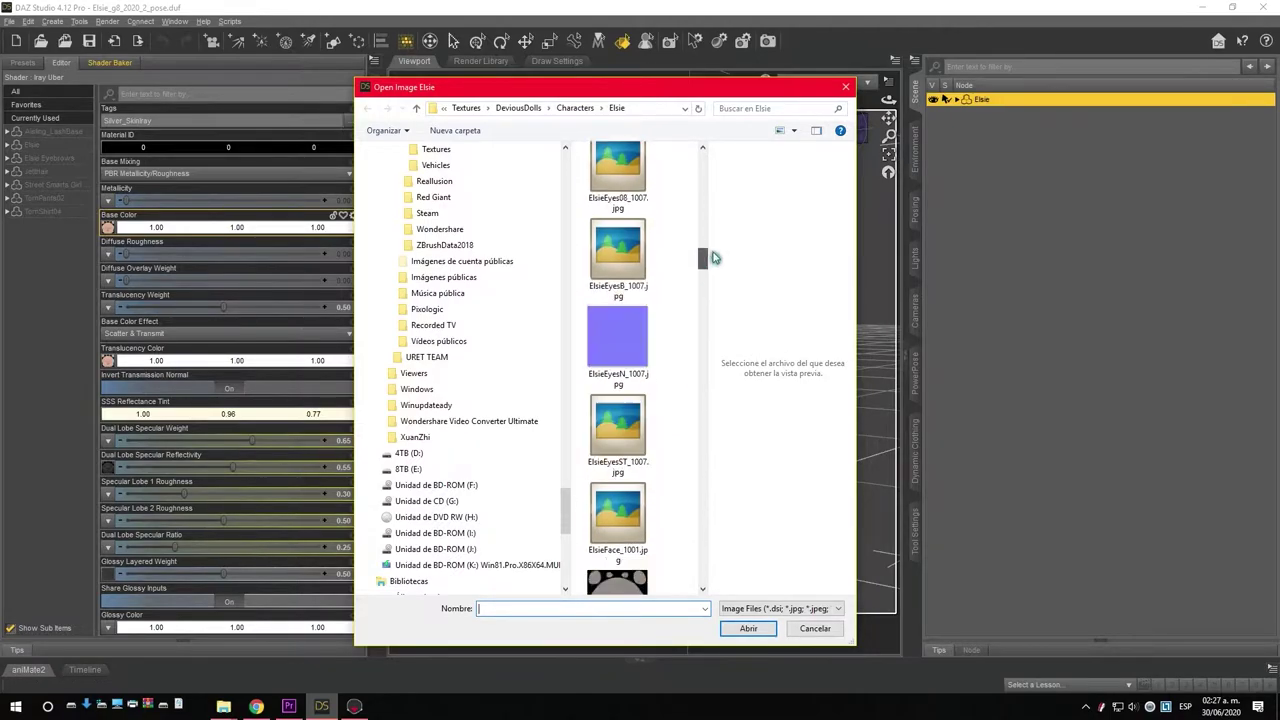
Copy the Elsie folder from Characters textures and close the Open Image dialog
{"action": "left_click_drag", "start_coordinate": [681, 105], "coordinate": [872, 185]}
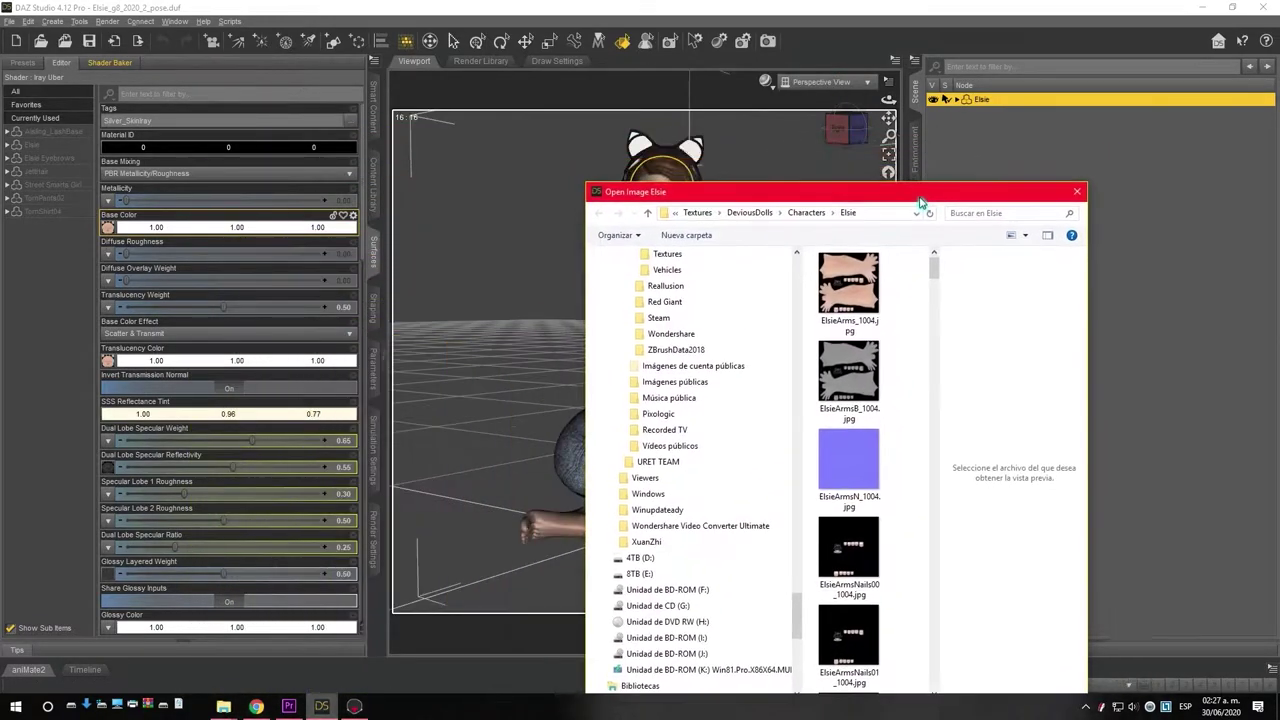
{"action": "left_click", "coordinate": [852, 148]}
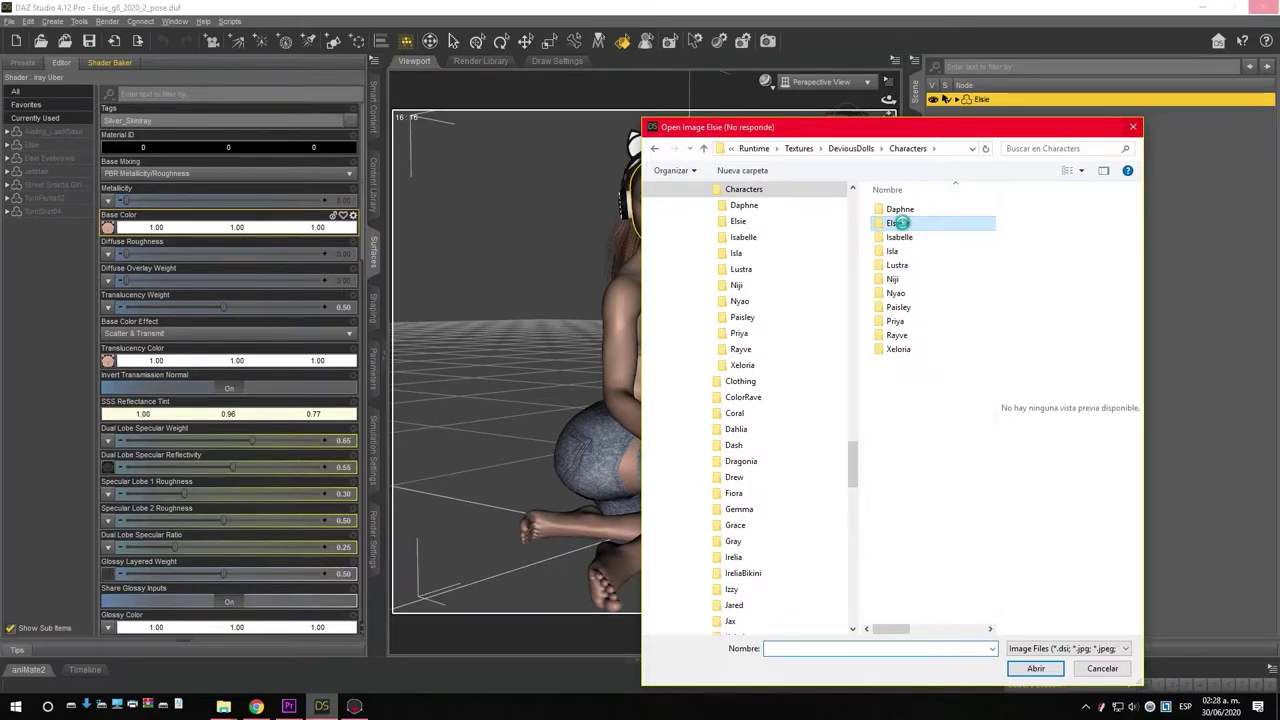
{"action": "right_click", "coordinate": [901, 223]}
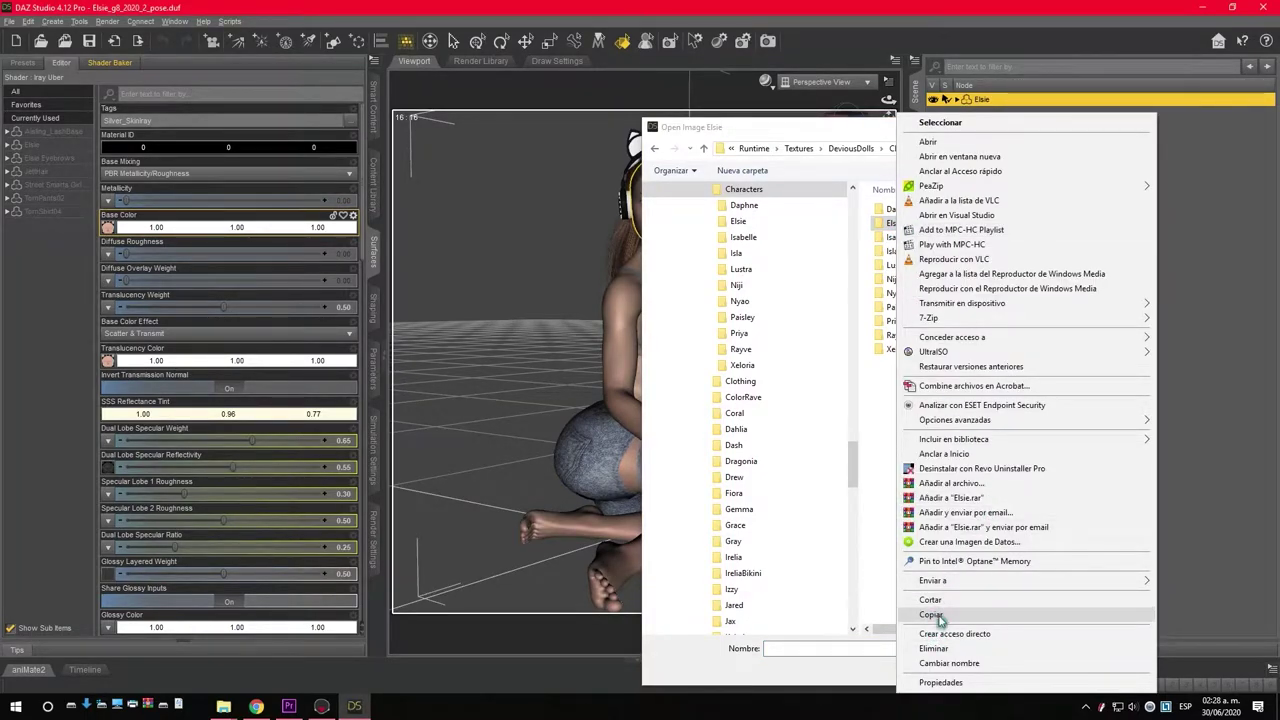
{"action": "left_click", "coordinate": [935, 615]}
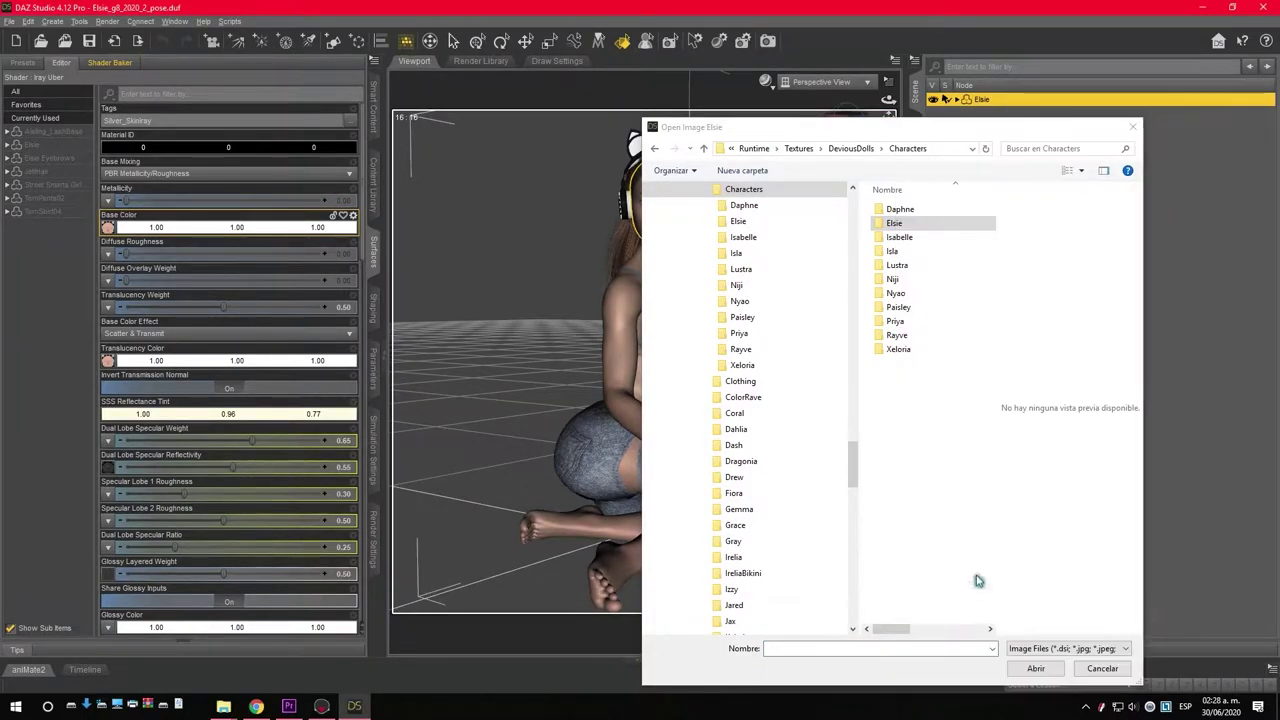
{"action": "left_click", "coordinate": [1133, 129]}
Open Elsie_g8_2020 > TEXTURES in File Explorer, select its subfolders, and return to DAZ Studio
{"action": "left_click", "coordinate": [1232, 7]}
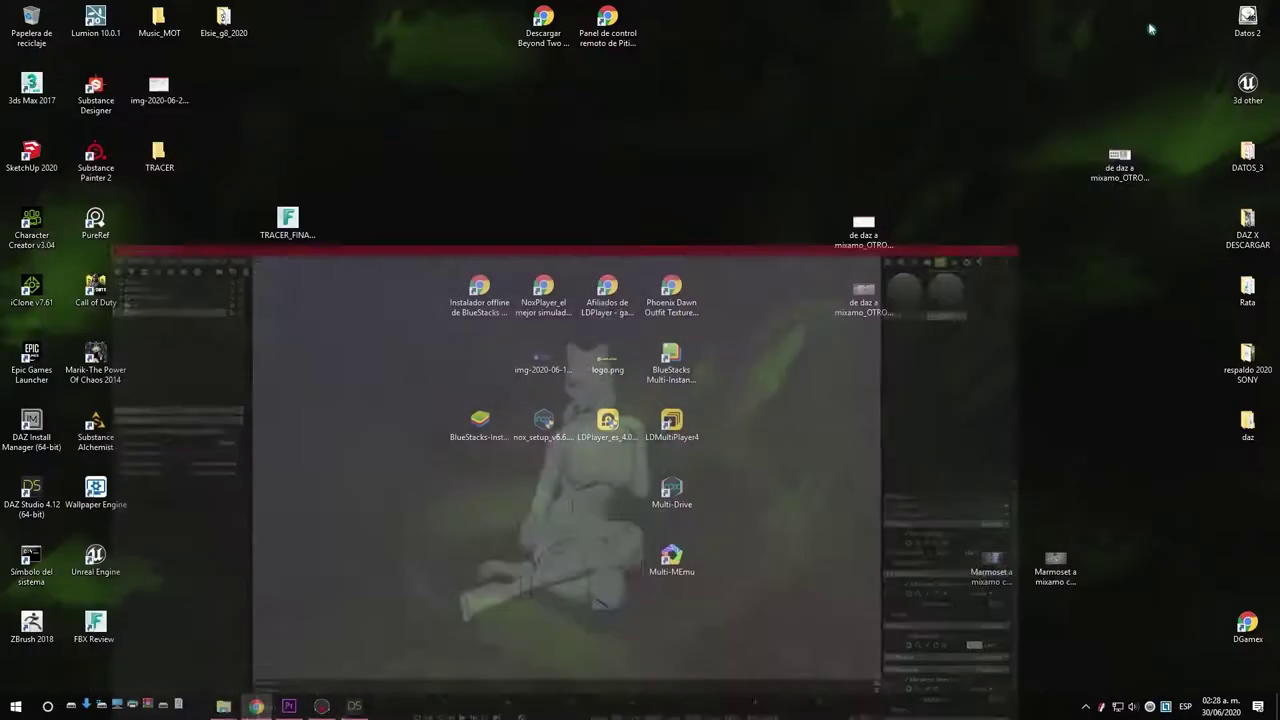
{"action": "double_click", "coordinate": [197, 169]}
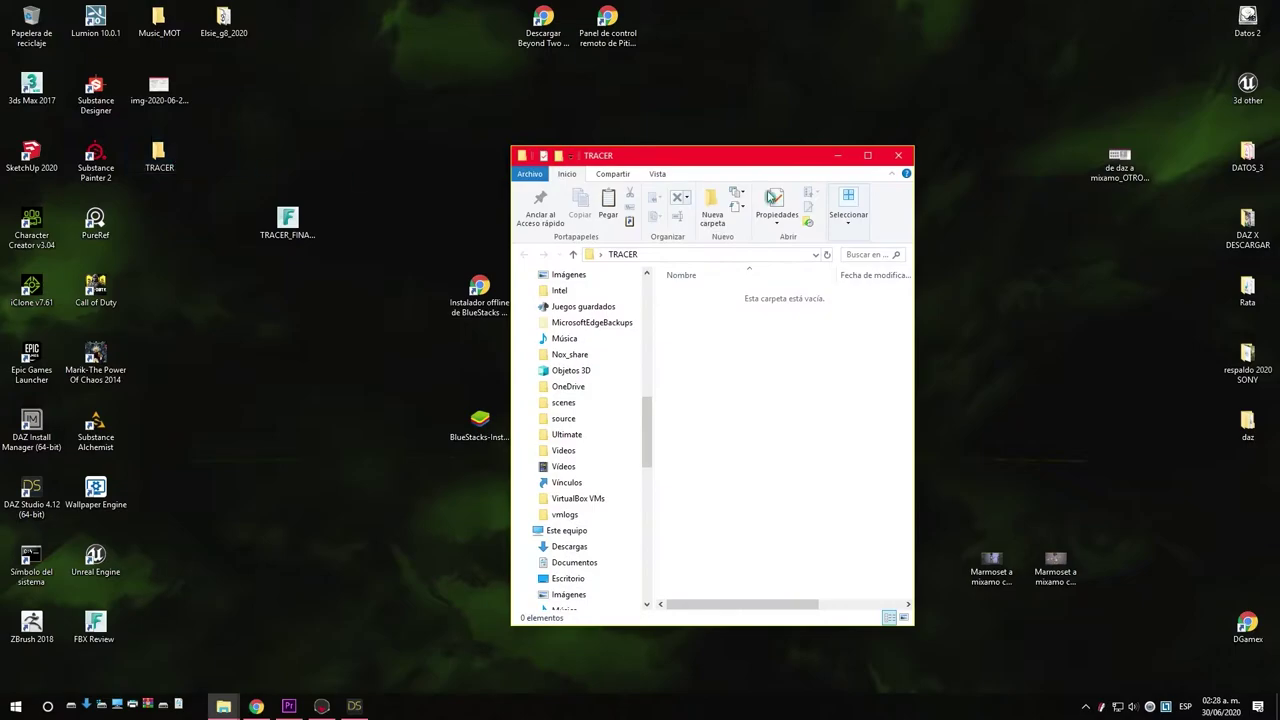
{"action": "left_click", "coordinate": [899, 156]}
{"action": "double_click", "coordinate": [226, 30]}
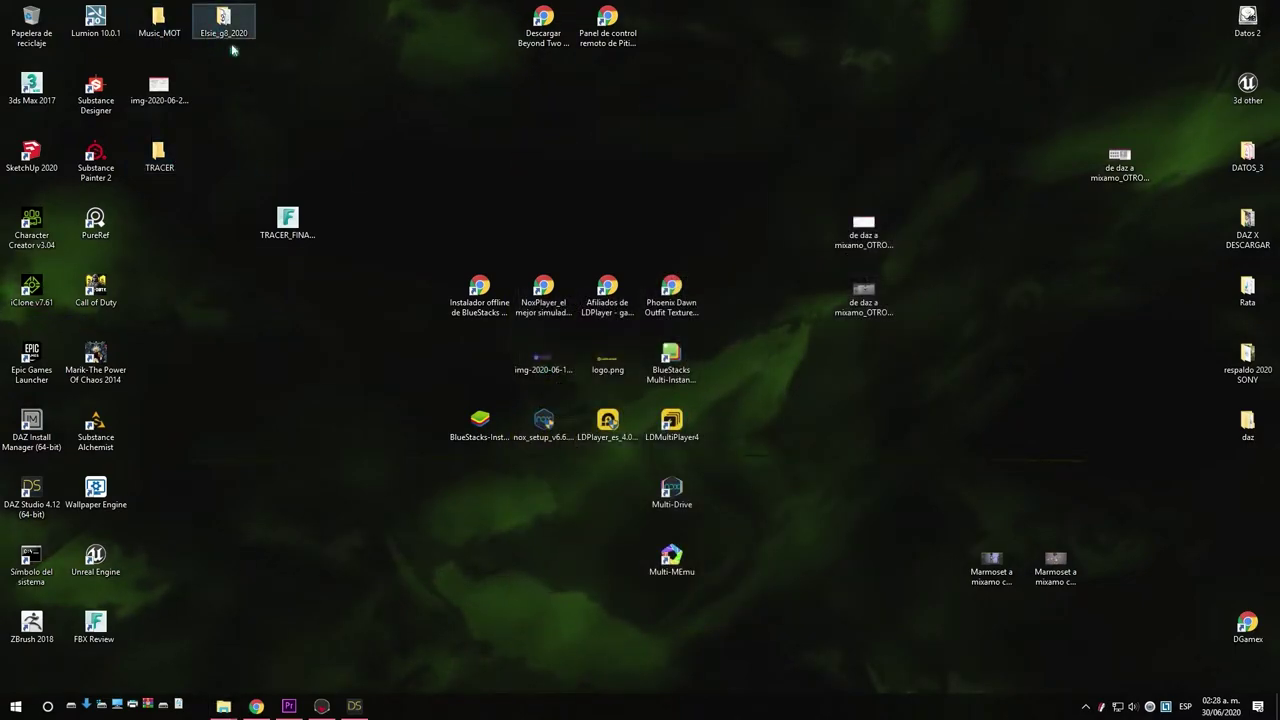
{"action": "left_click", "coordinate": [713, 396]}
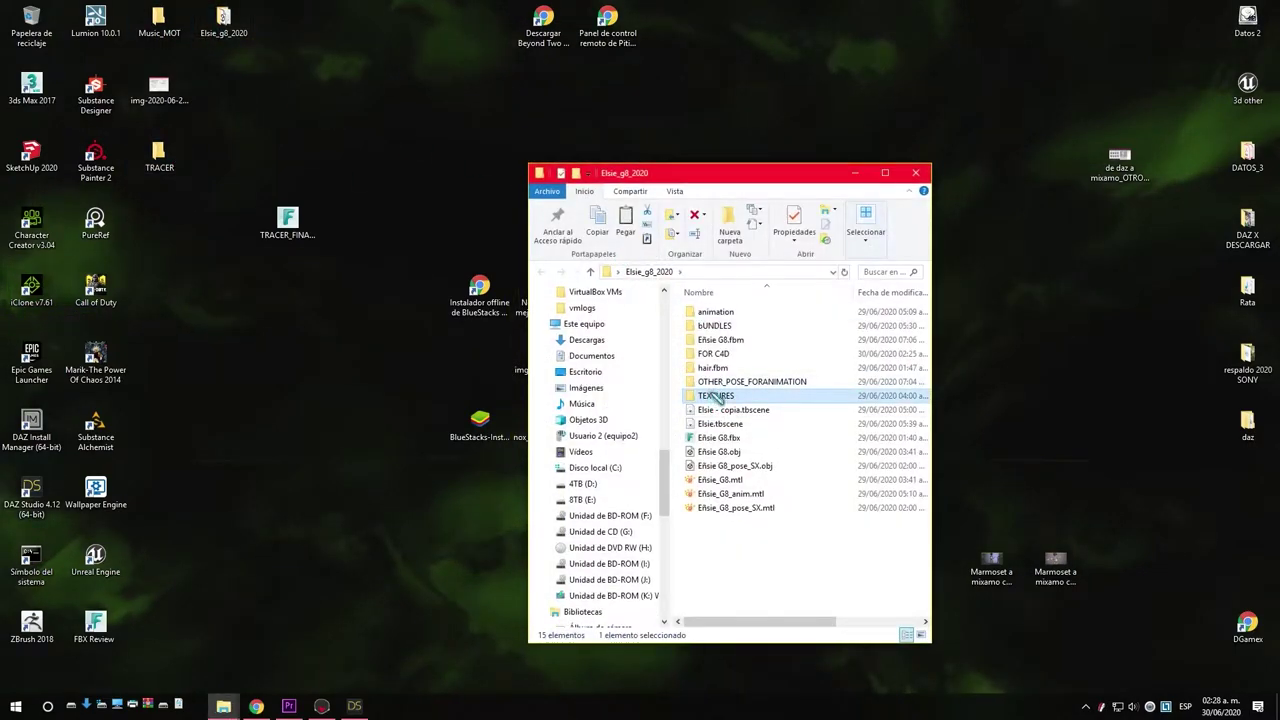
{"action": "double_click", "coordinate": [713, 396]}
{"action": "left_click_drag", "start_coordinate": [727, 423], "coordinate": [726, 289]}
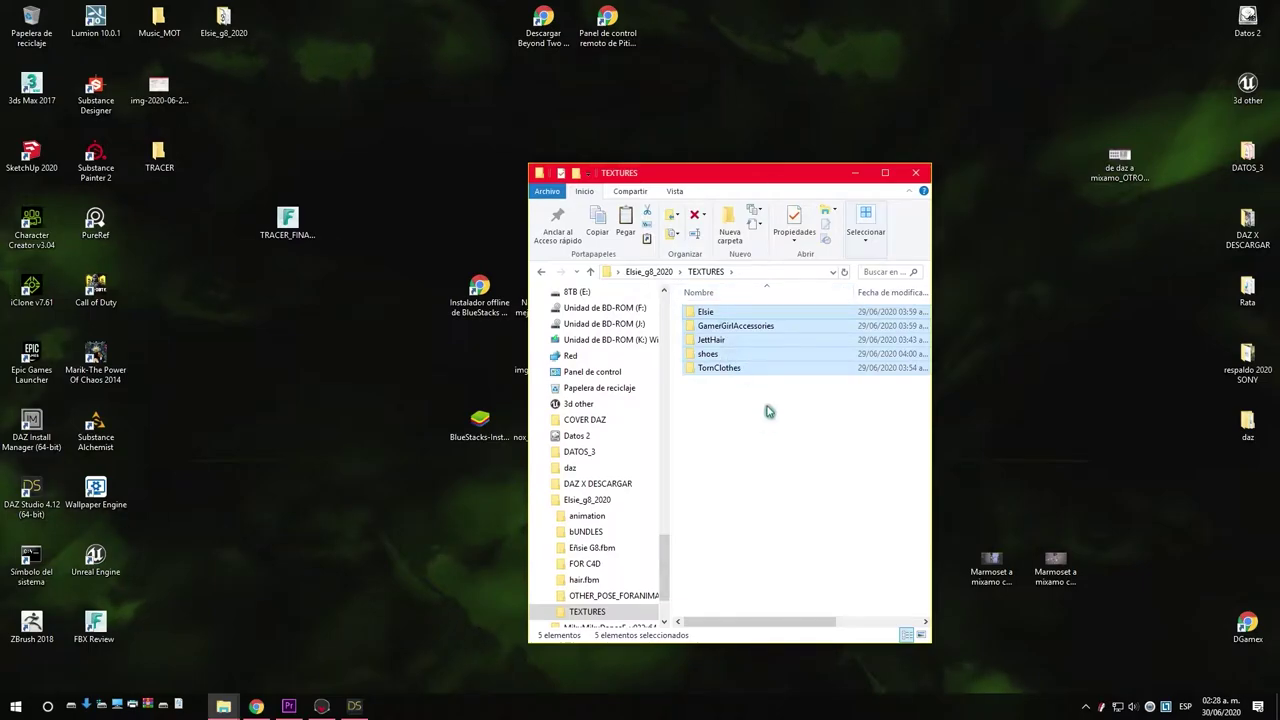
{"action": "left_click", "coordinate": [354, 706]}
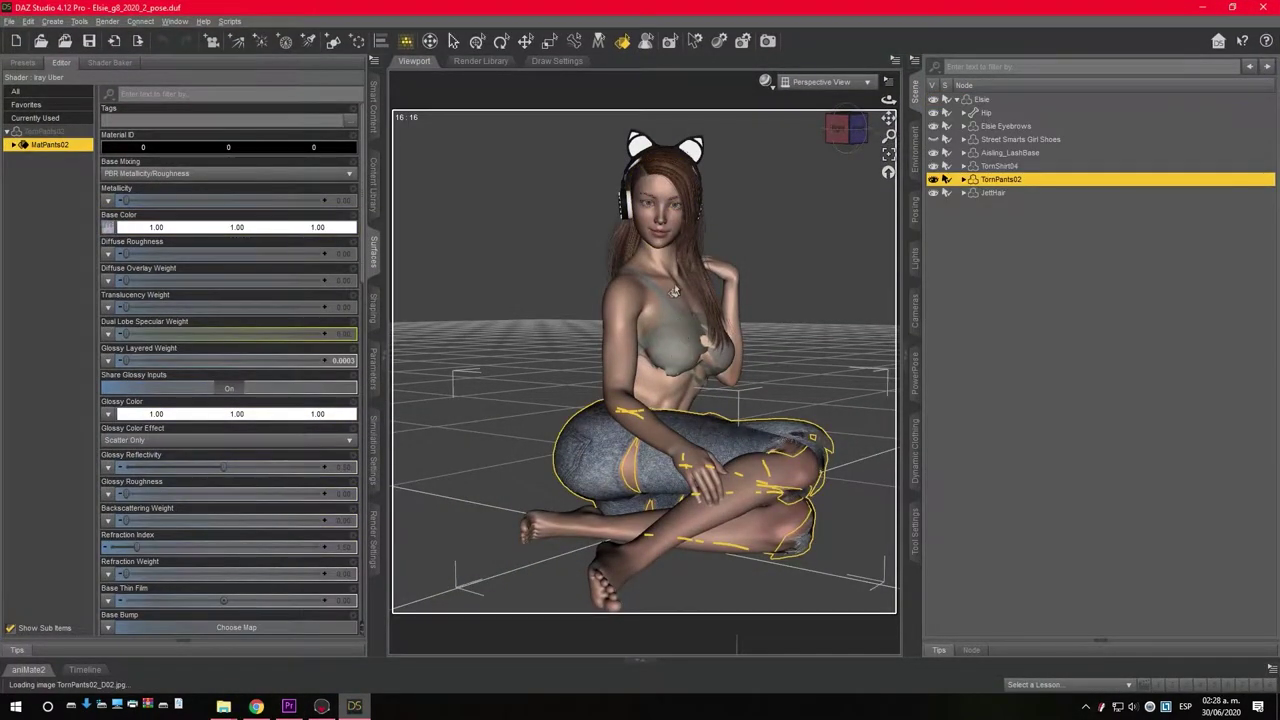
Show the shoes on the seated figure, cancel the shoe image browser, and minimize DAZ Studio
{"action": "left_click", "coordinate": [697, 252]}
{"action": "left_click", "coordinate": [692, 148]}
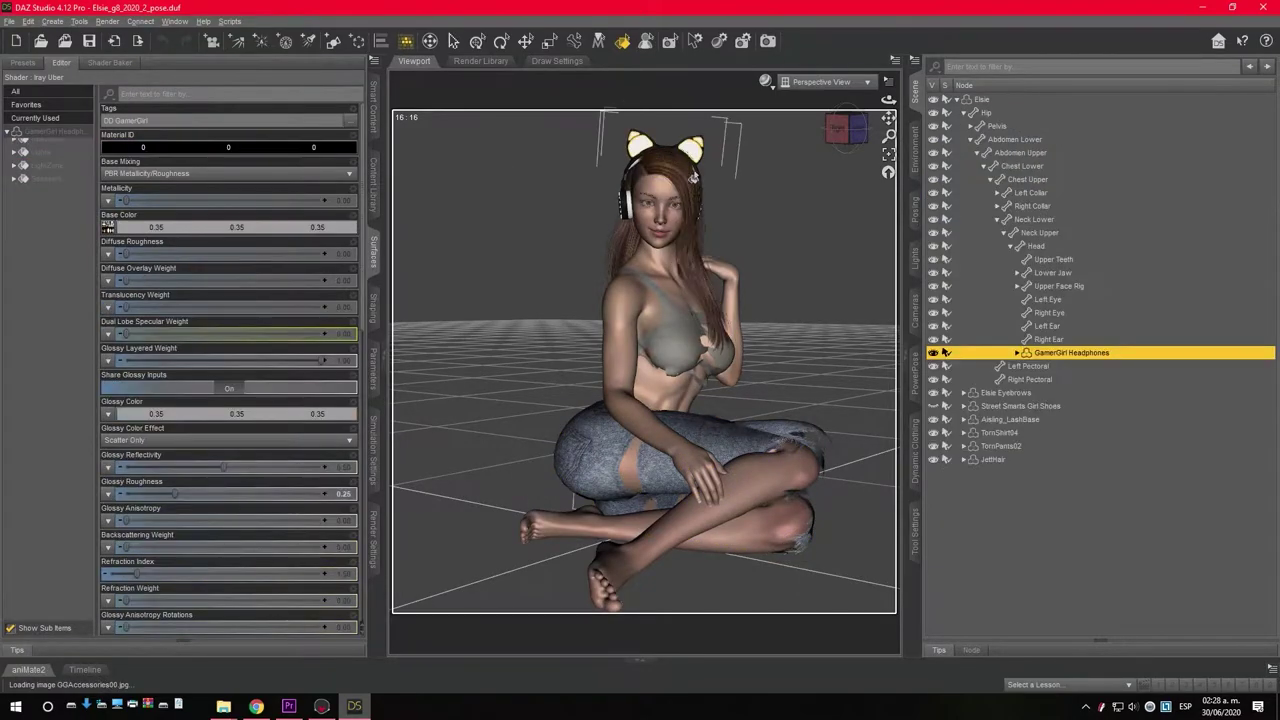
{"action": "left_click", "coordinate": [962, 113]}
{"action": "left_click", "coordinate": [932, 141]}
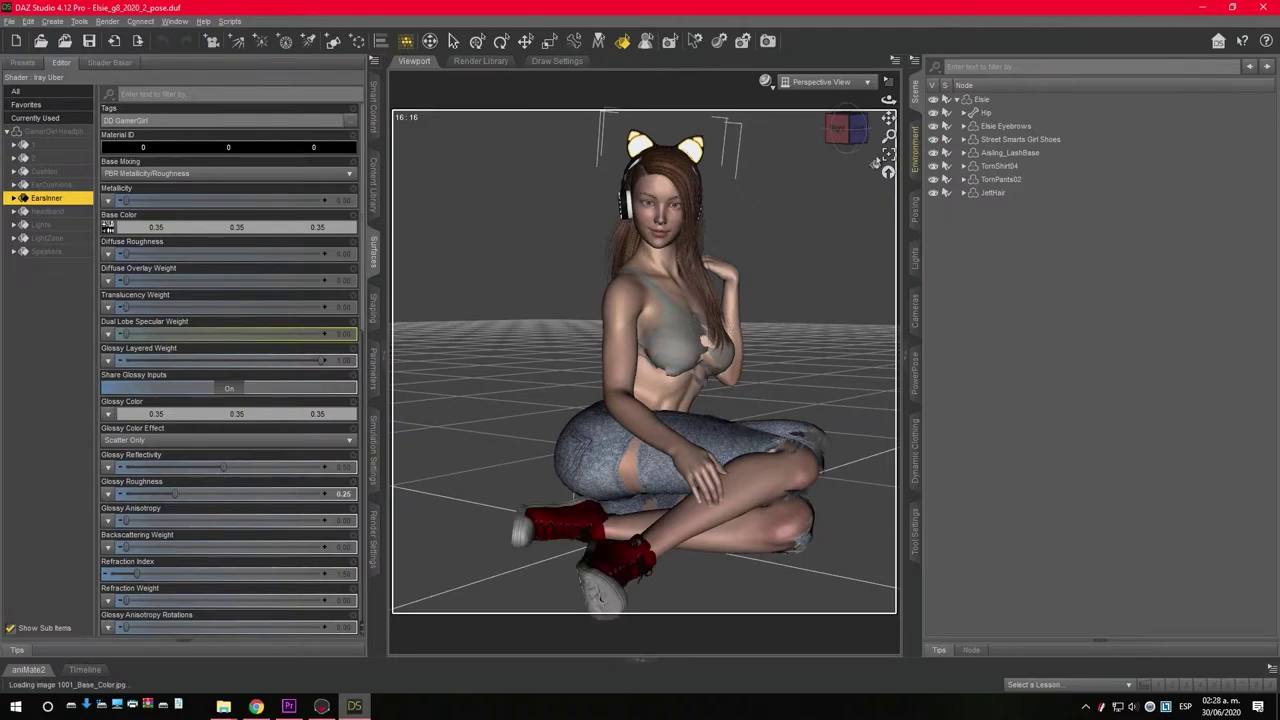
{"action": "left_click", "coordinate": [547, 544]}
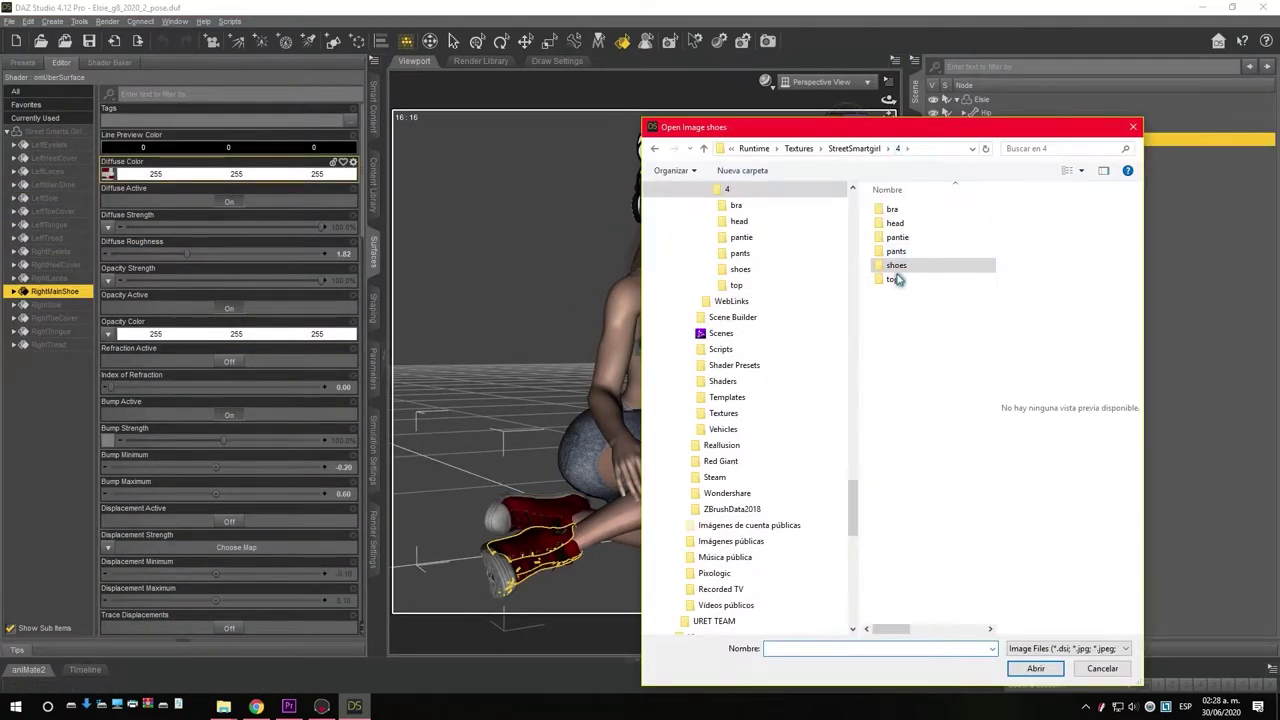
{"action": "left_click", "coordinate": [1129, 128]}
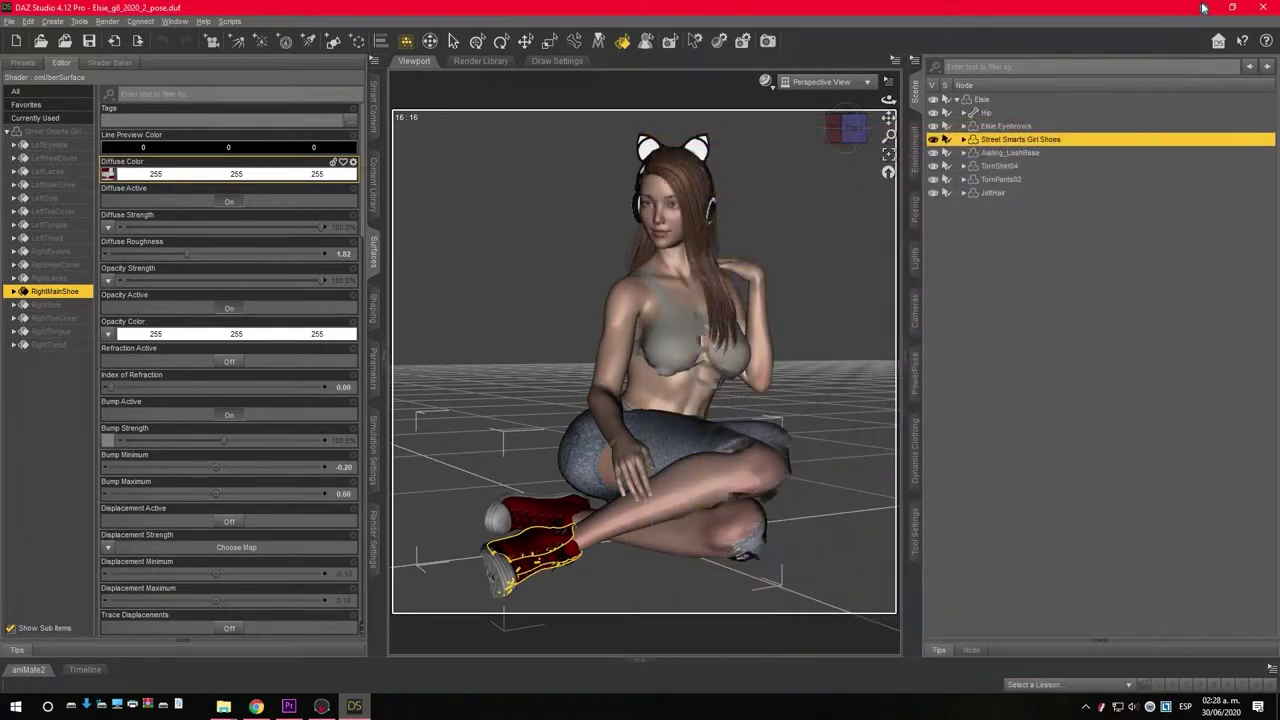
{"action": "left_click", "coordinate": [1202, 7]}
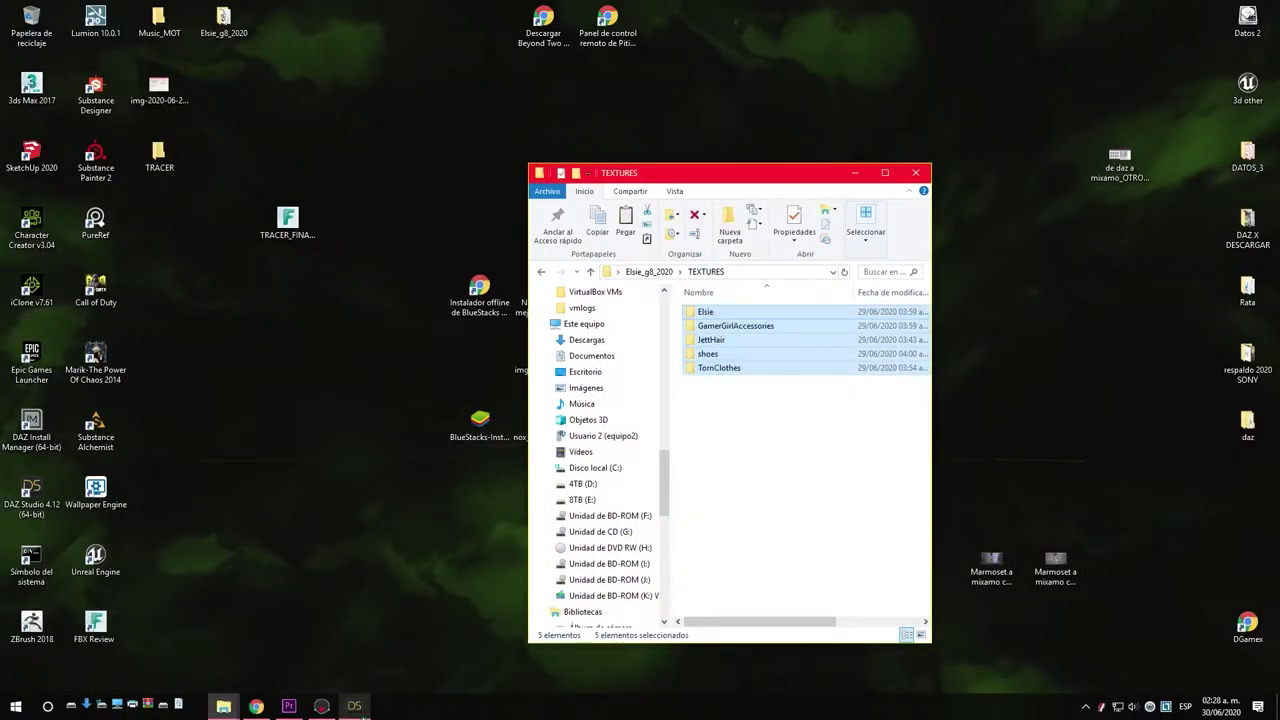
Bring Marmoset Toolbag, showing the white untextured Elsia model, back to the front
{"action": "left_click", "coordinate": [322, 706]}
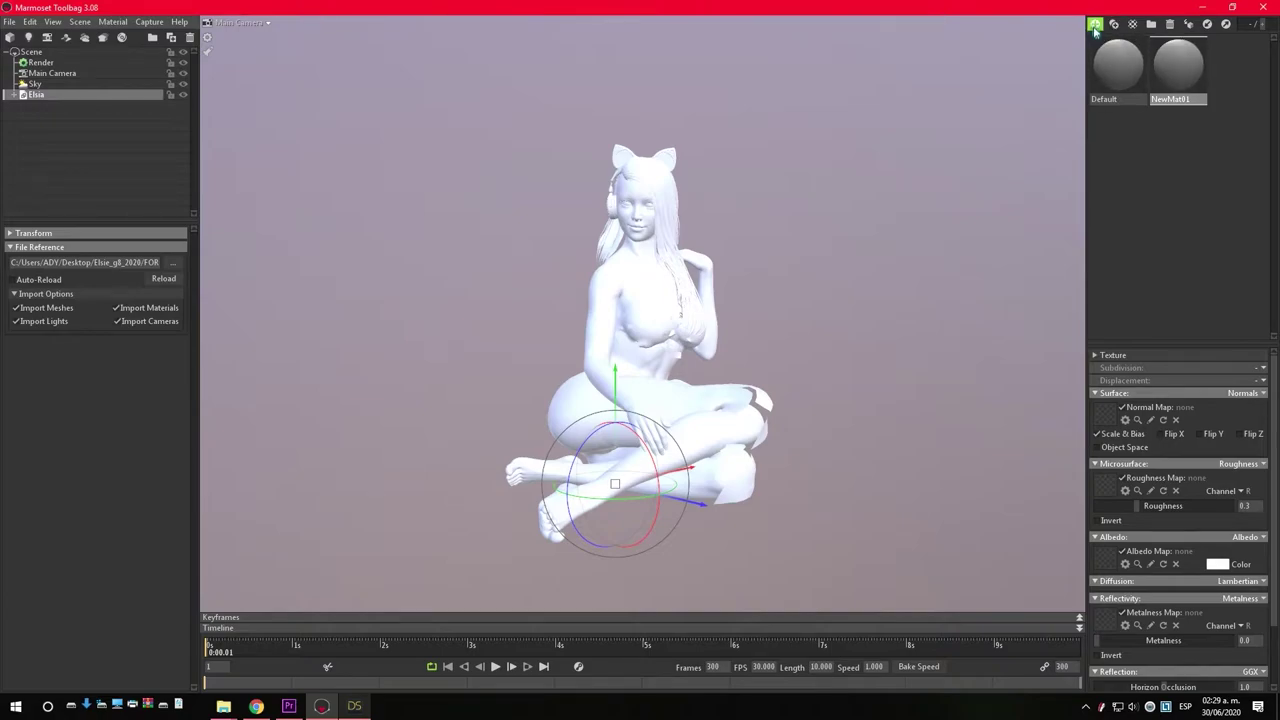
Load ElsieFaceMU06 from Desktop > Elsie_g8_2020 > TEXTURES > Elsie as NewMat#1's albedo map
{"action": "left_click", "coordinate": [1106, 560]}
{"action": "left_click_drag", "start_coordinate": [674, 100], "coordinate": [1133, 97]}
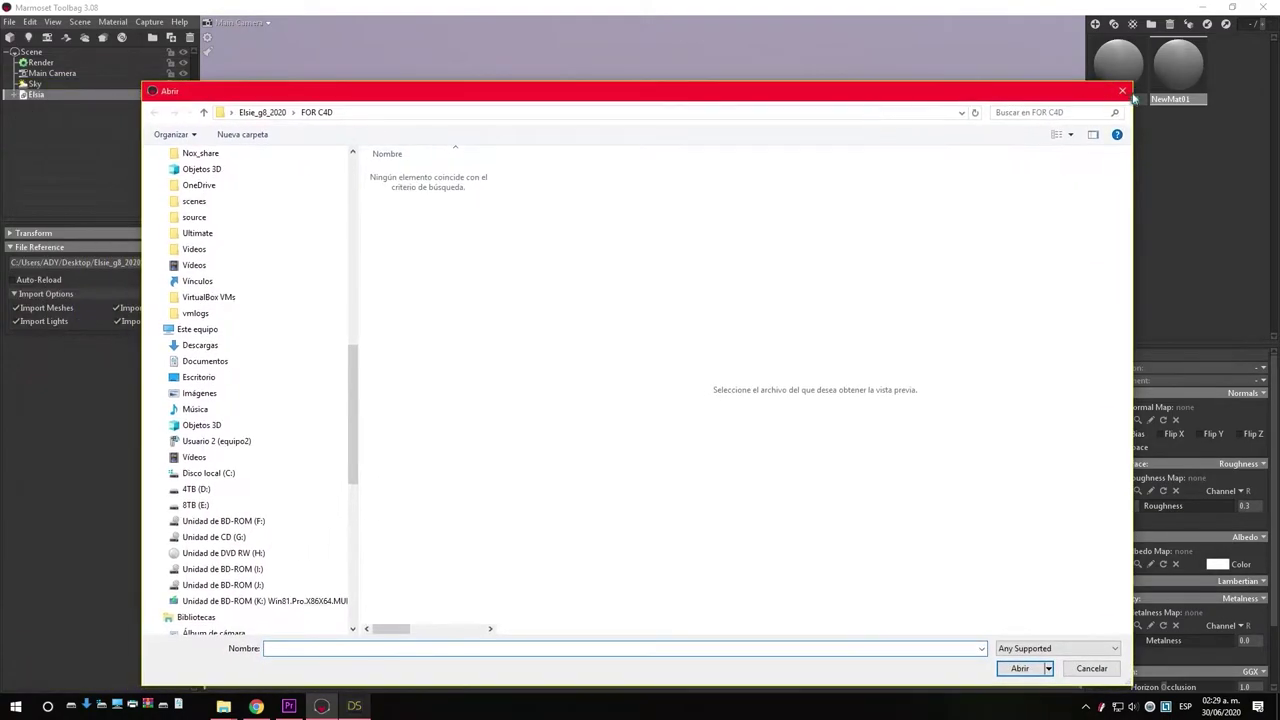
{"action": "left_click", "coordinate": [197, 380]}
{"action": "double_click", "coordinate": [434, 470]}
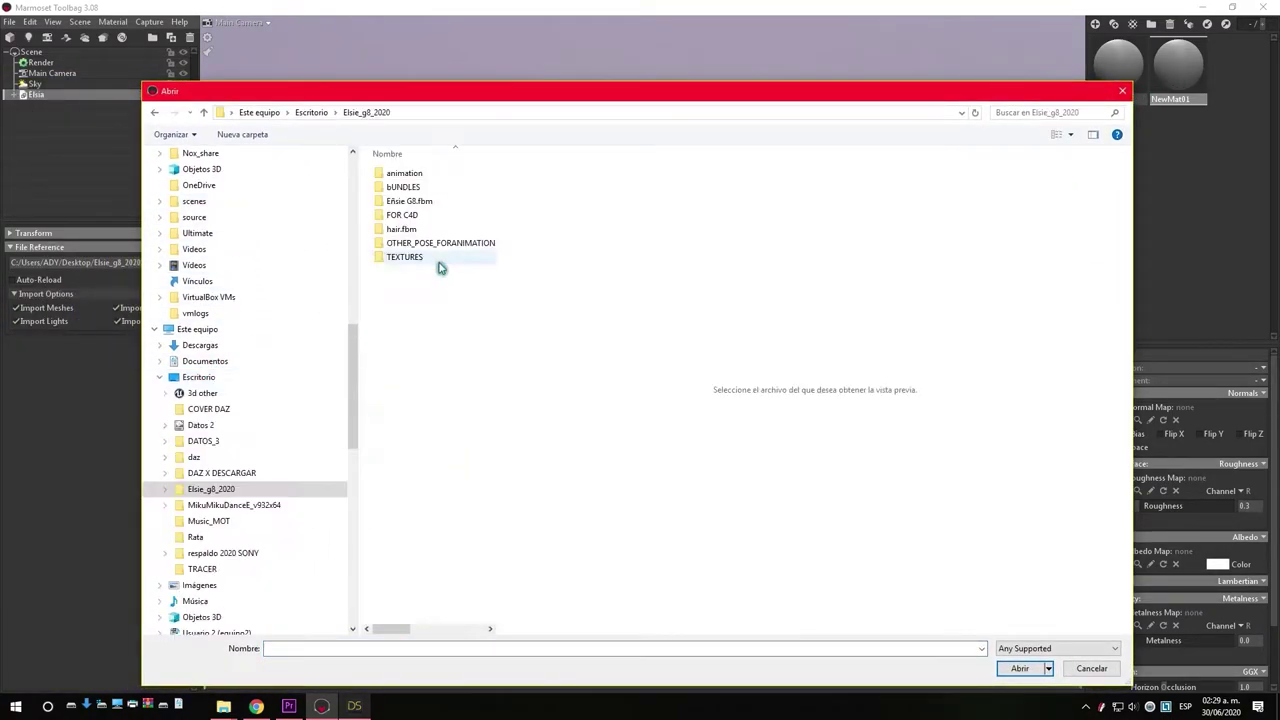
{"action": "double_click", "coordinate": [414, 257]}
{"action": "double_click", "coordinate": [408, 178]}
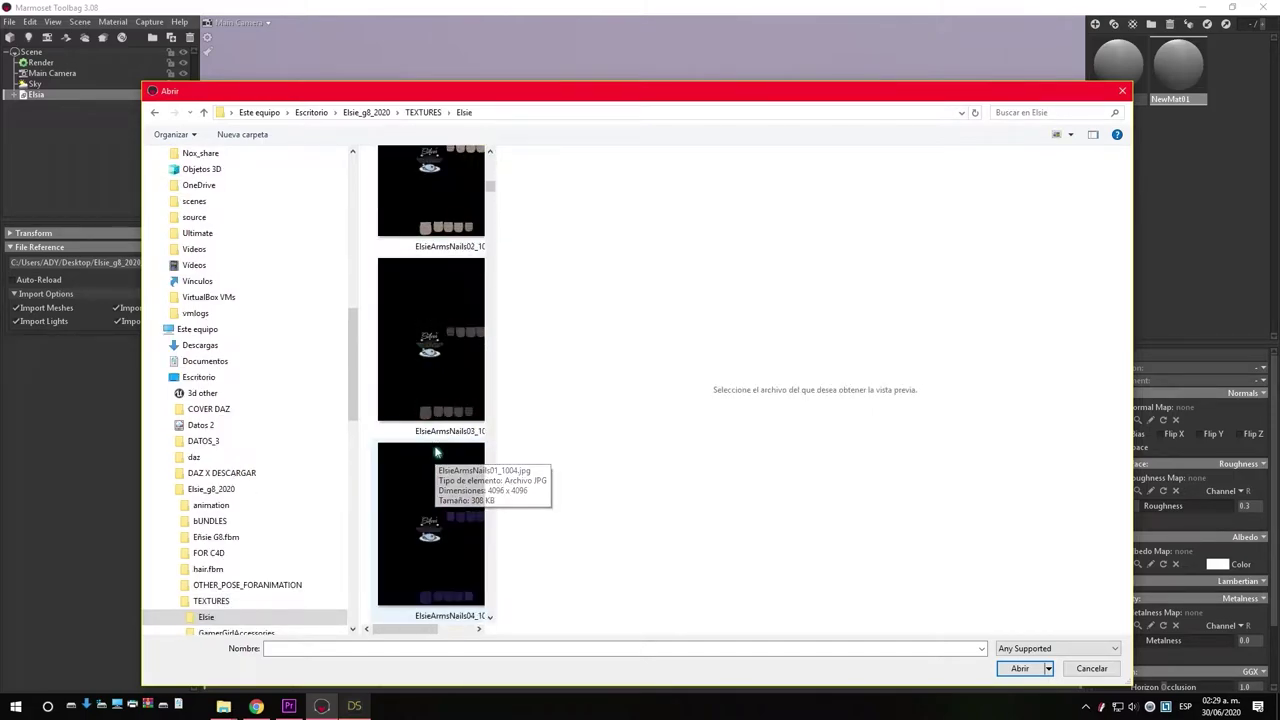
{"action": "scroll", "coordinate": [440, 440], "scroll_direction": "down", "scroll_amount": 3}
{"action": "scroll", "coordinate": [425, 400], "scroll_direction": "down", "scroll_amount": 3}
{"action": "scroll", "coordinate": [422, 430], "scroll_direction": "down", "scroll_amount": 2}
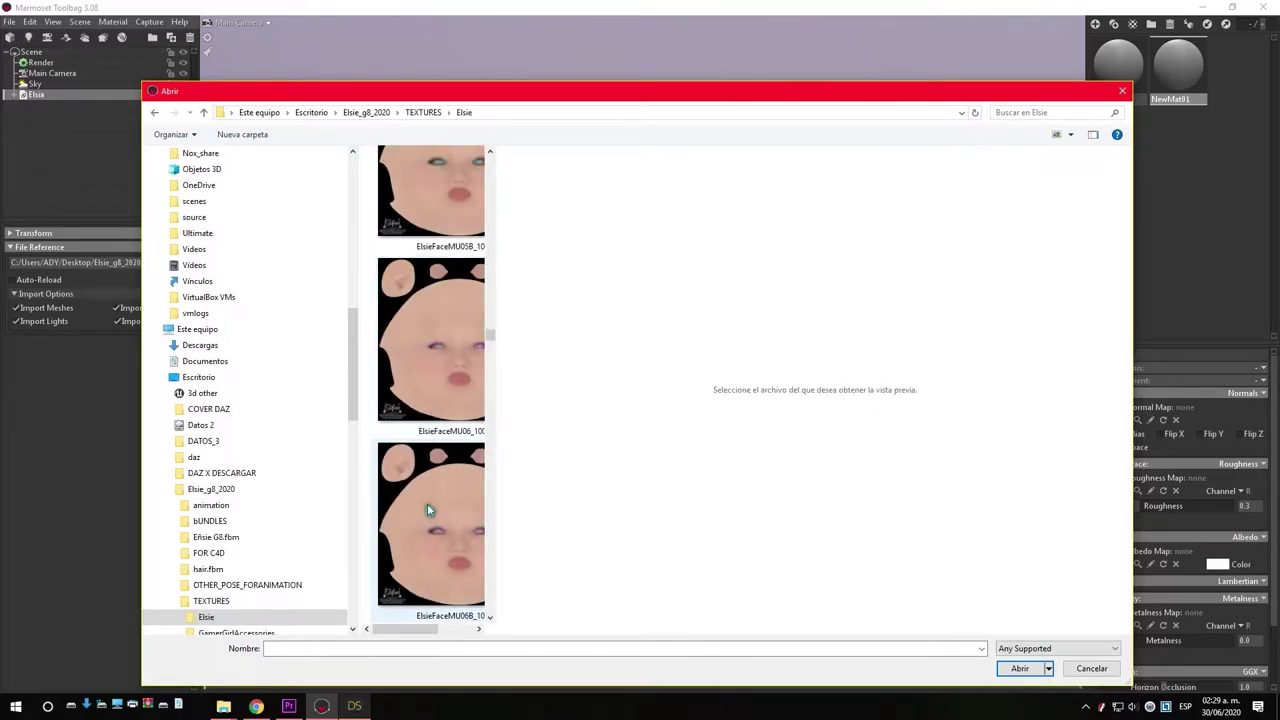
{"action": "double_click", "coordinate": [428, 400]}
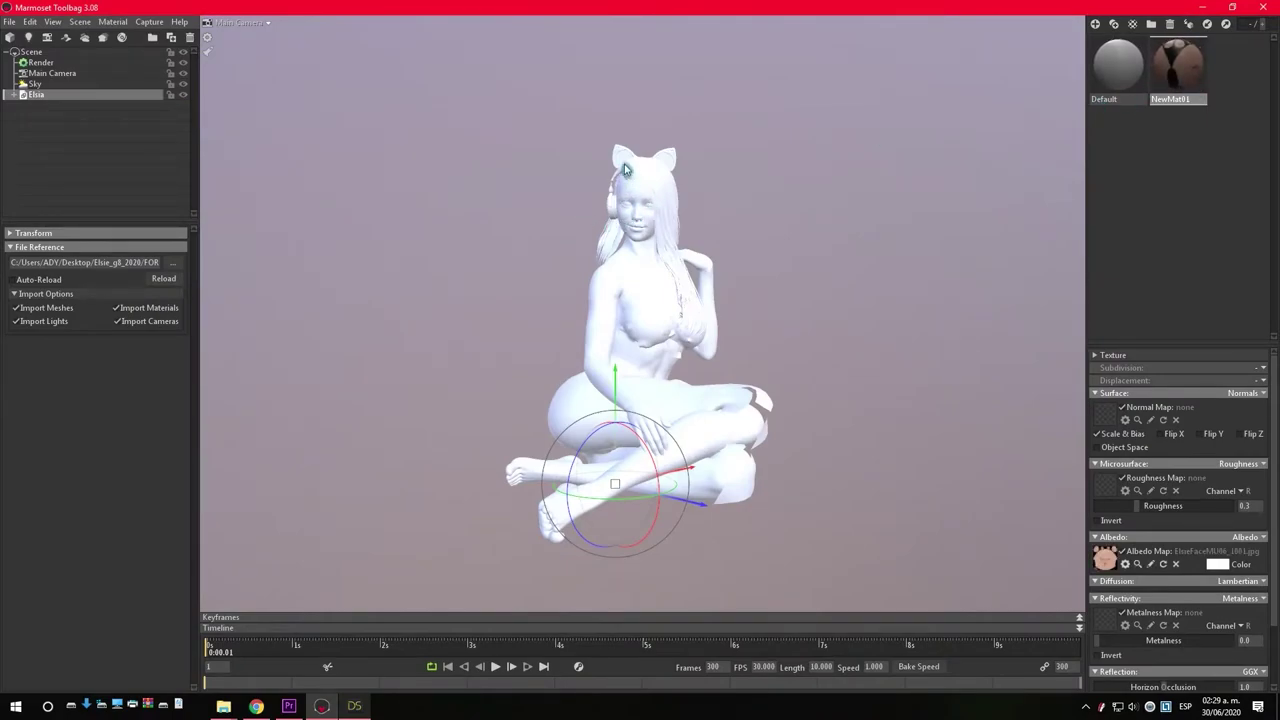
Apply NewMat01 to the face and scalp, then orbit around the head to inspect it
{"action": "scroll", "coordinate": [617, 167], "scroll_direction": "up", "scroll_amount": 5}
{"action": "middle_click_drag", "start_coordinate": [600, 294], "coordinate": [657, 408]}
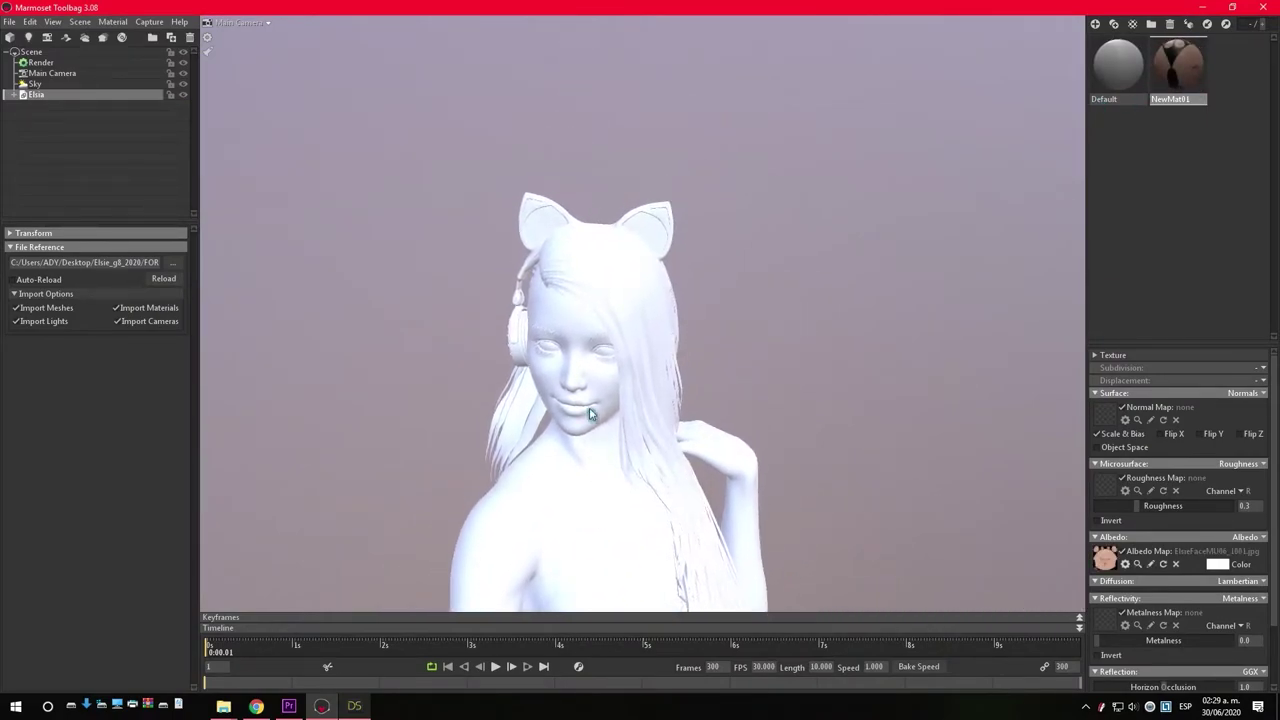
{"action": "scroll", "coordinate": [634, 420], "scroll_direction": "up", "scroll_amount": 3}
{"action": "scroll", "coordinate": [612, 480], "scroll_direction": "up", "scroll_amount": 3}
{"action": "left_click_drag", "start_coordinate": [567, 472], "coordinate": [637, 469]}
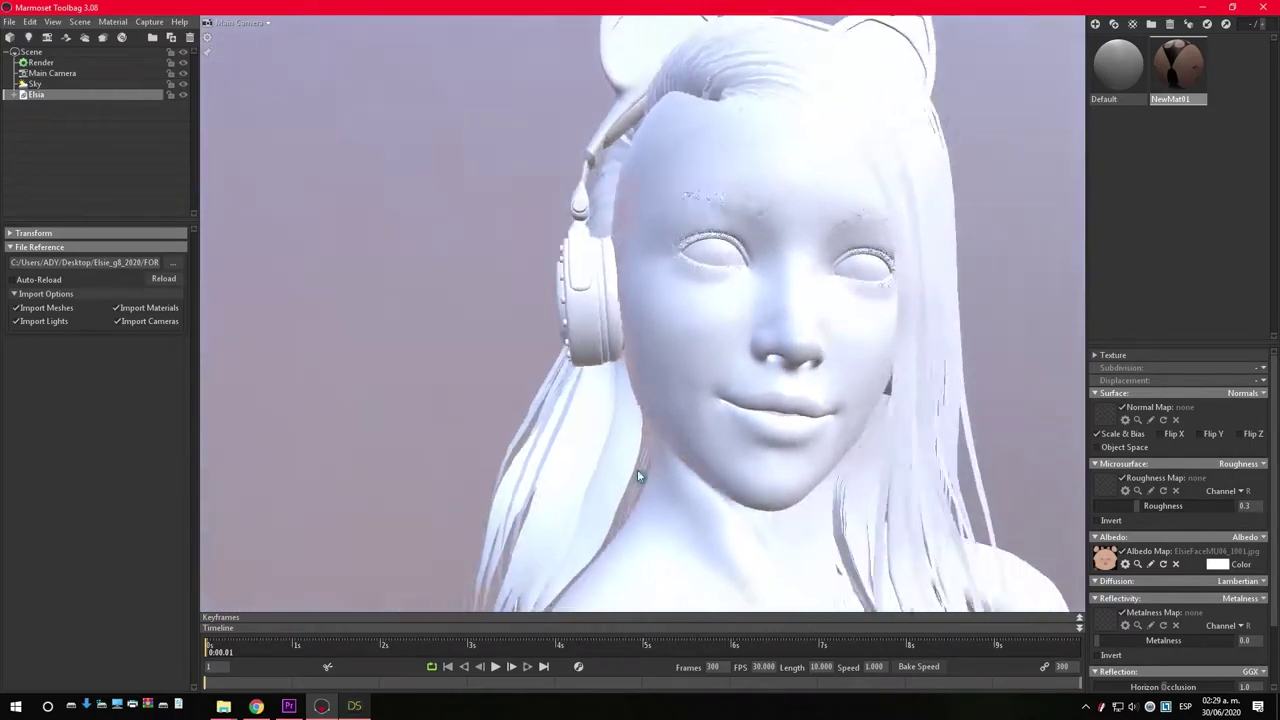
{"action": "mouse_move", "coordinate": [1157, 97]}
{"action": "left_mouse_down"}
{"action": "mouse_move", "coordinate": [674, 340]}
{"action": "mouse_move", "coordinate": [627, 266]}
{"action": "mouse_move", "coordinate": [762, 407]}
{"action": "mouse_move", "coordinate": [834, 291]}
{"action": "mouse_move", "coordinate": [1172, 145]}
{"action": "left_mouse_up"}
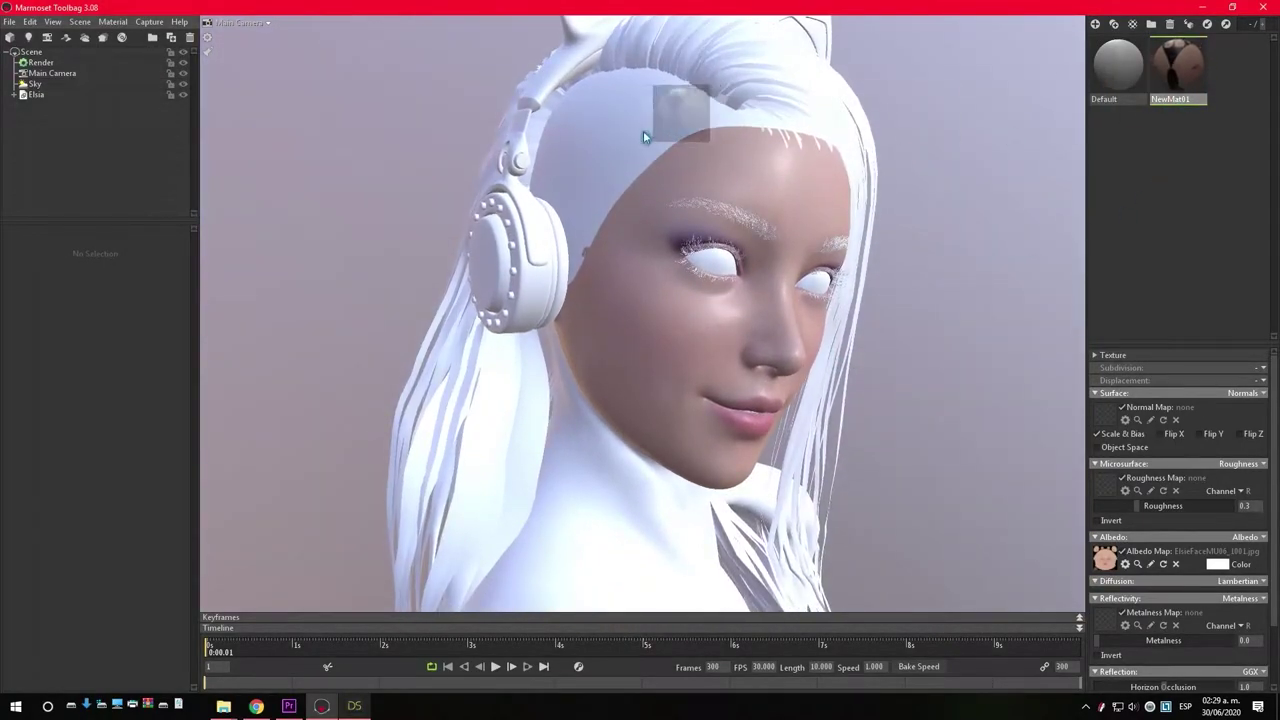
{"action": "left_click_drag", "start_coordinate": [643, 136], "coordinate": [648, 140]}
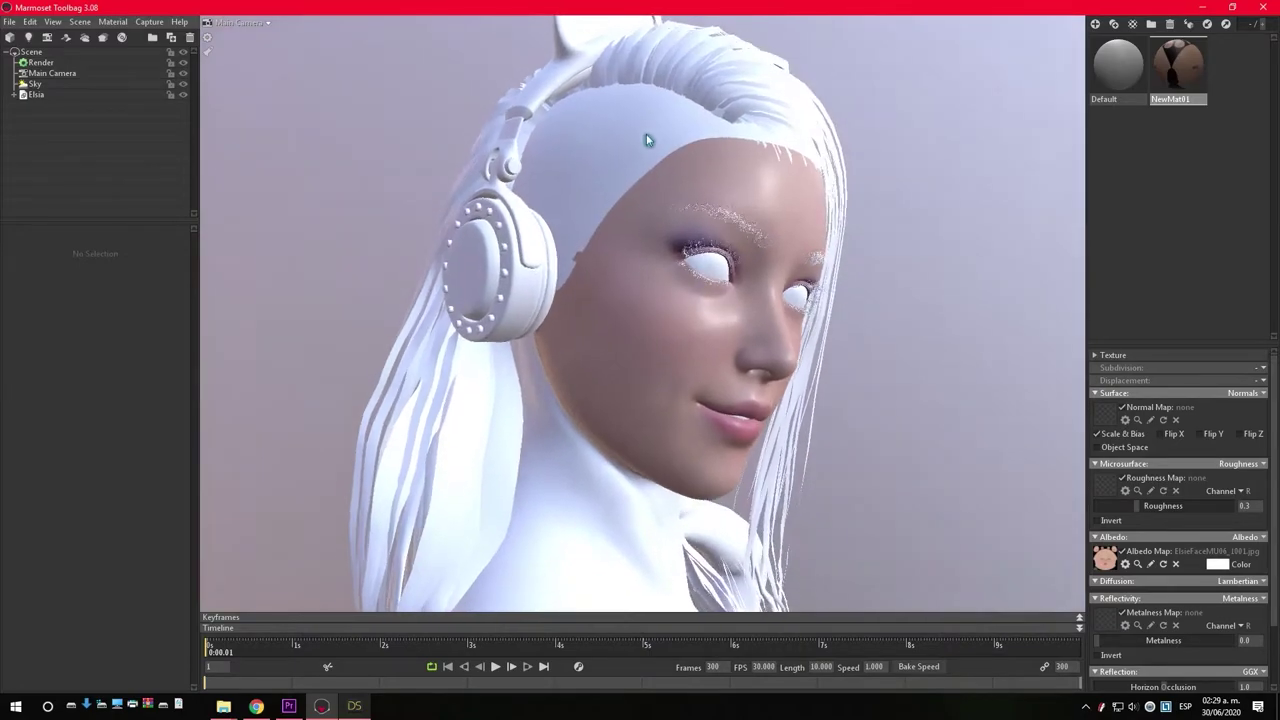
{"action": "mouse_move", "coordinate": [782, 190]}
{"action": "left_mouse_down"}
{"action": "mouse_move", "coordinate": [503, 216]}
{"action": "mouse_move", "coordinate": [804, 319]}
{"action": "mouse_move", "coordinate": [756, 218]}
{"action": "mouse_move", "coordinate": [648, 273]}
{"action": "left_mouse_up"}
{"action": "mouse_move", "coordinate": [748, 249]}
{"action": "left_mouse_down"}
{"action": "mouse_move", "coordinate": [727, 379]}
{"action": "mouse_move", "coordinate": [686, 398]}
{"action": "mouse_move", "coordinate": [644, 477]}
{"action": "mouse_move", "coordinate": [700, 448]}
{"action": "mouse_move", "coordinate": [663, 380]}
{"action": "mouse_move", "coordinate": [619, 342]}
{"action": "mouse_move", "coordinate": [716, 418]}
{"action": "left_mouse_up"}
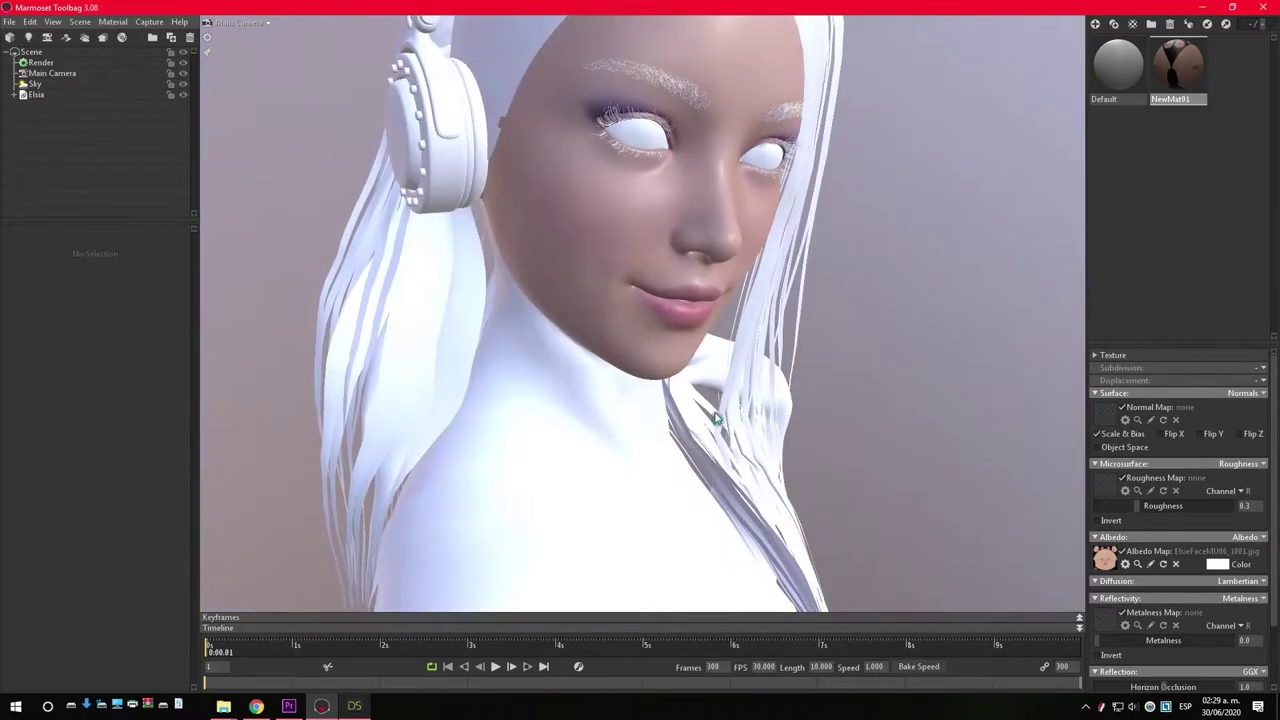
{"action": "mouse_move", "coordinate": [643, 370]}
{"action": "left_mouse_down"}
{"action": "mouse_move", "coordinate": [760, 400]}
{"action": "mouse_move", "coordinate": [627, 397]}
{"action": "mouse_move", "coordinate": [808, 365]}
{"action": "mouse_move", "coordinate": [531, 353]}
{"action": "mouse_move", "coordinate": [648, 328]}
{"action": "mouse_move", "coordinate": [606, 303]}
{"action": "mouse_move", "coordinate": [683, 369]}
{"action": "mouse_move", "coordinate": [777, 509]}
{"action": "mouse_move", "coordinate": [598, 438]}
{"action": "mouse_move", "coordinate": [612, 430]}
{"action": "mouse_move", "coordinate": [522, 363]}
{"action": "mouse_move", "coordinate": [620, 365]}
{"action": "mouse_move", "coordinate": [700, 258]}
{"action": "mouse_move", "coordinate": [771, 337]}
{"action": "mouse_move", "coordinate": [788, 309]}
{"action": "mouse_move", "coordinate": [780, 286]}
{"action": "mouse_move", "coordinate": [641, 330]}
{"action": "mouse_move", "coordinate": [627, 360]}
{"action": "left_mouse_up"}
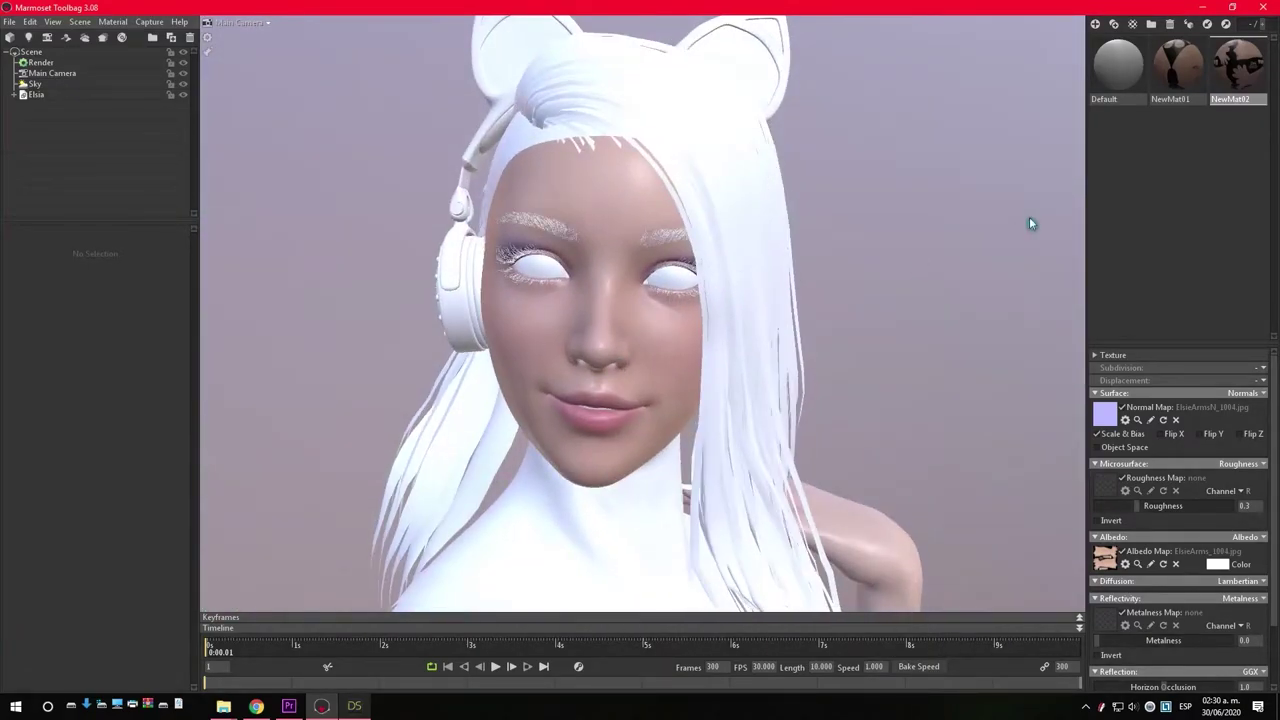
Delete the test materials and import every .tbmat file from bUNDLES\Assets\Materials
{"action": "key", "text": "Delete"}
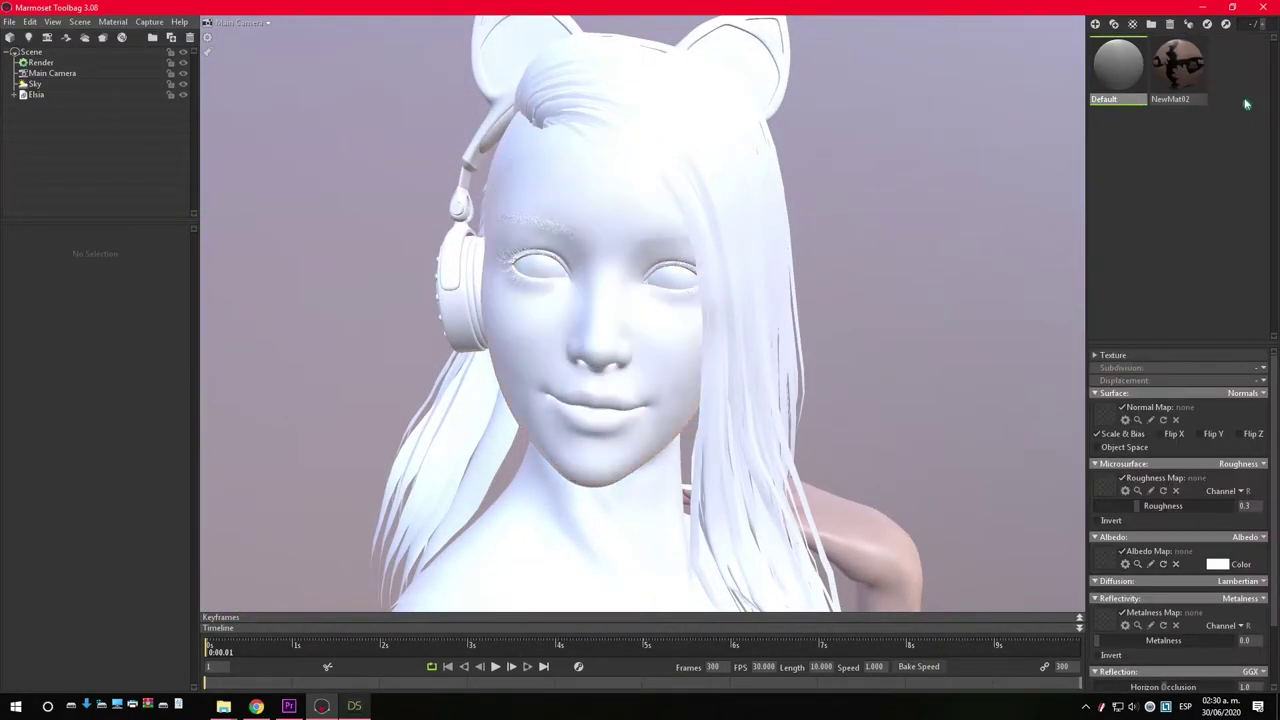
{"action": "key", "text": "Delete"}
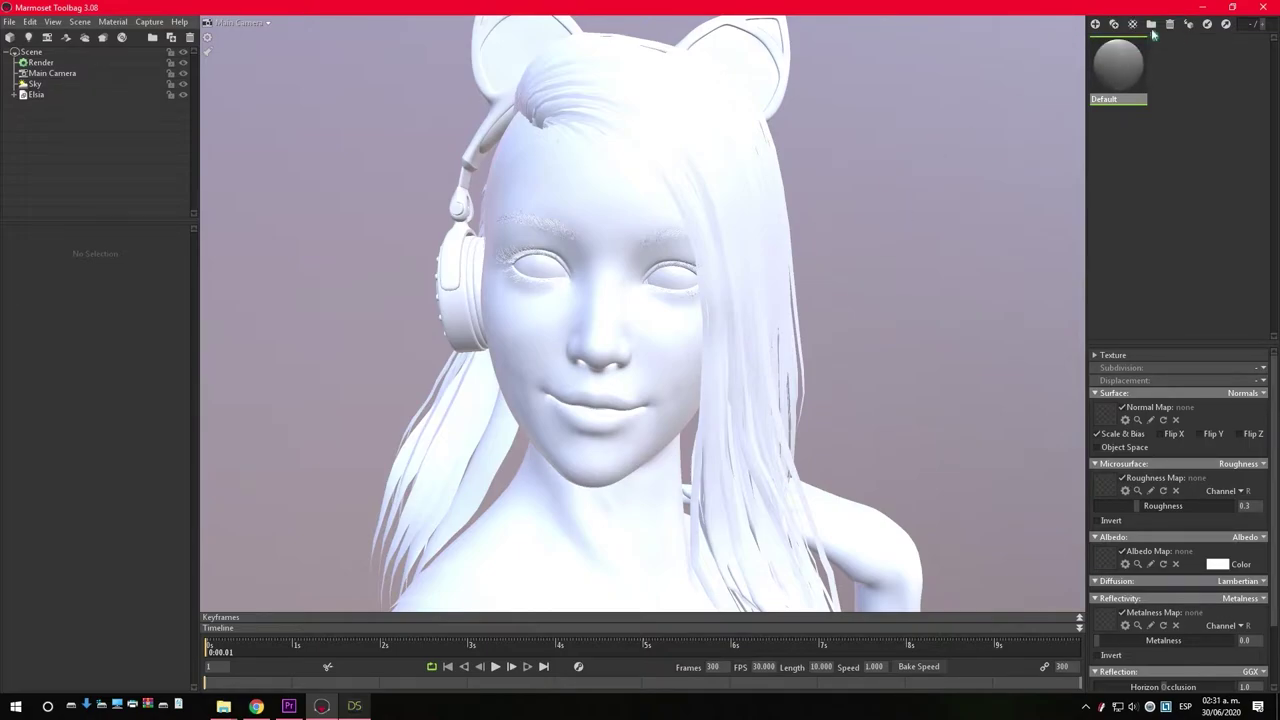
{"action": "left_click", "coordinate": [1205, 26]}
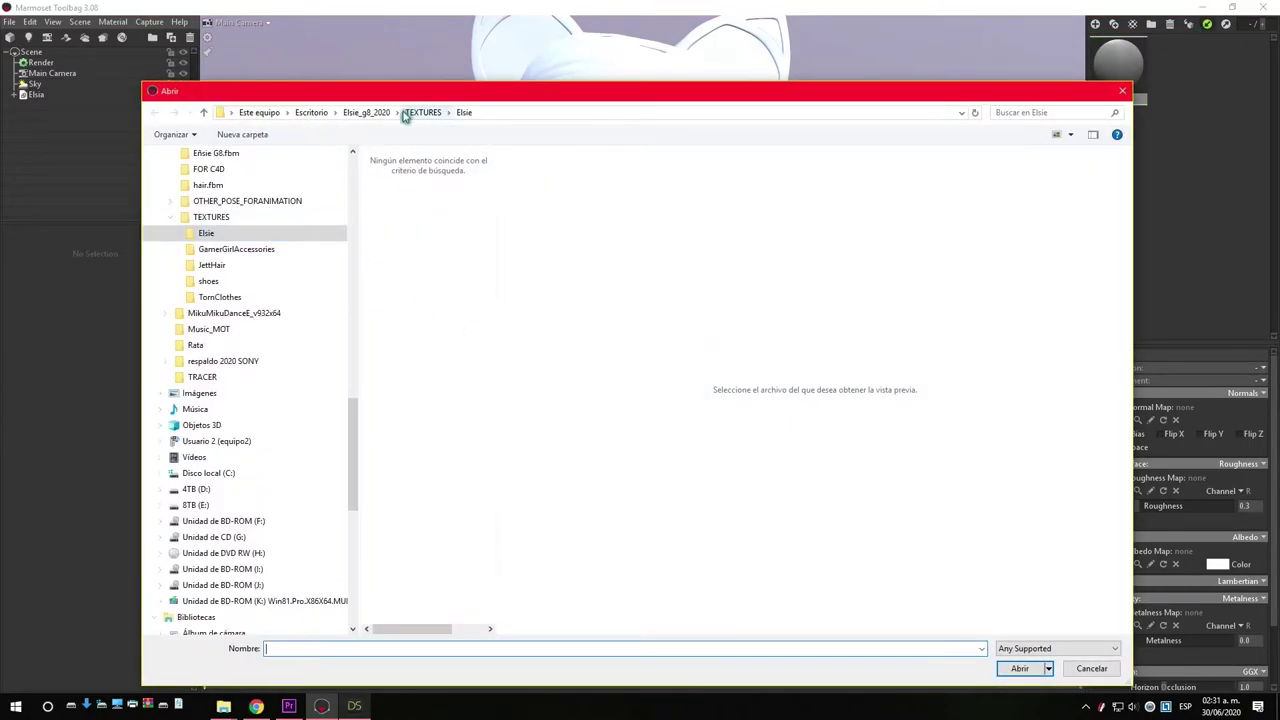
{"action": "left_click", "coordinate": [400, 113]}
{"action": "double_click", "coordinate": [412, 187]}
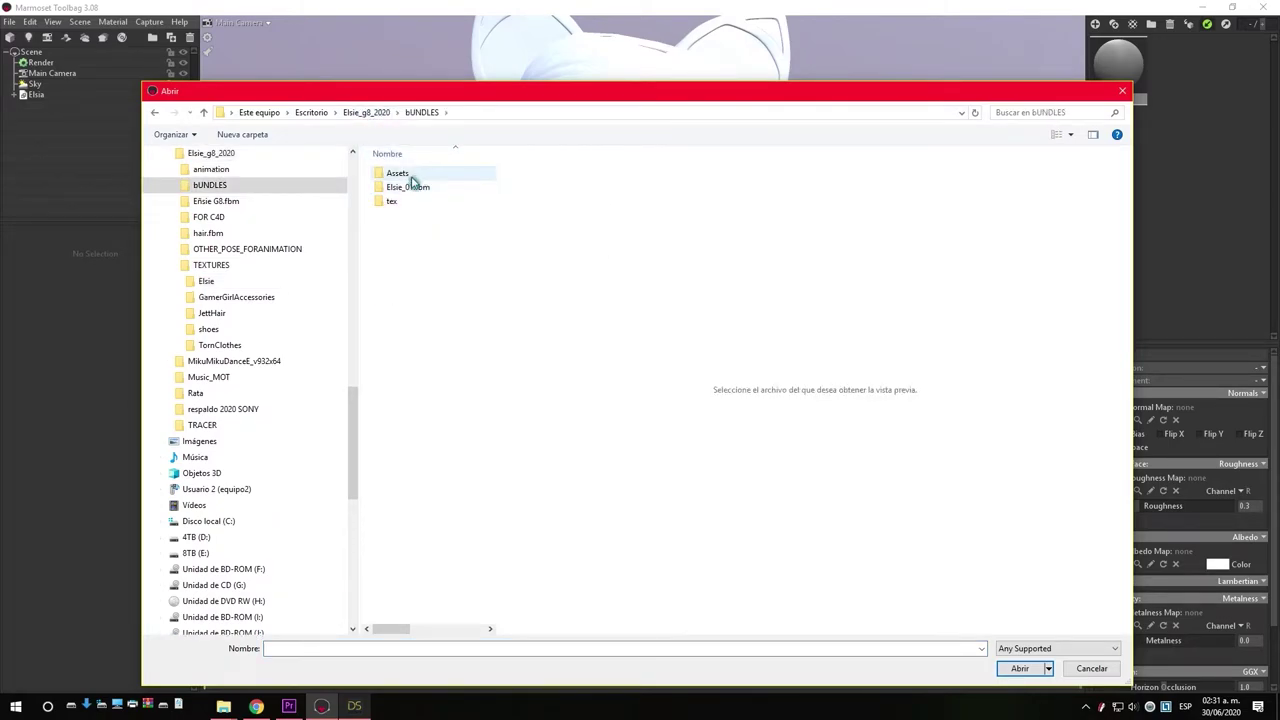
{"action": "double_click", "coordinate": [411, 178]}
{"action": "double_click", "coordinate": [405, 176]}
{"action": "left_click_drag", "start_coordinate": [444, 470], "coordinate": [398, 166]}
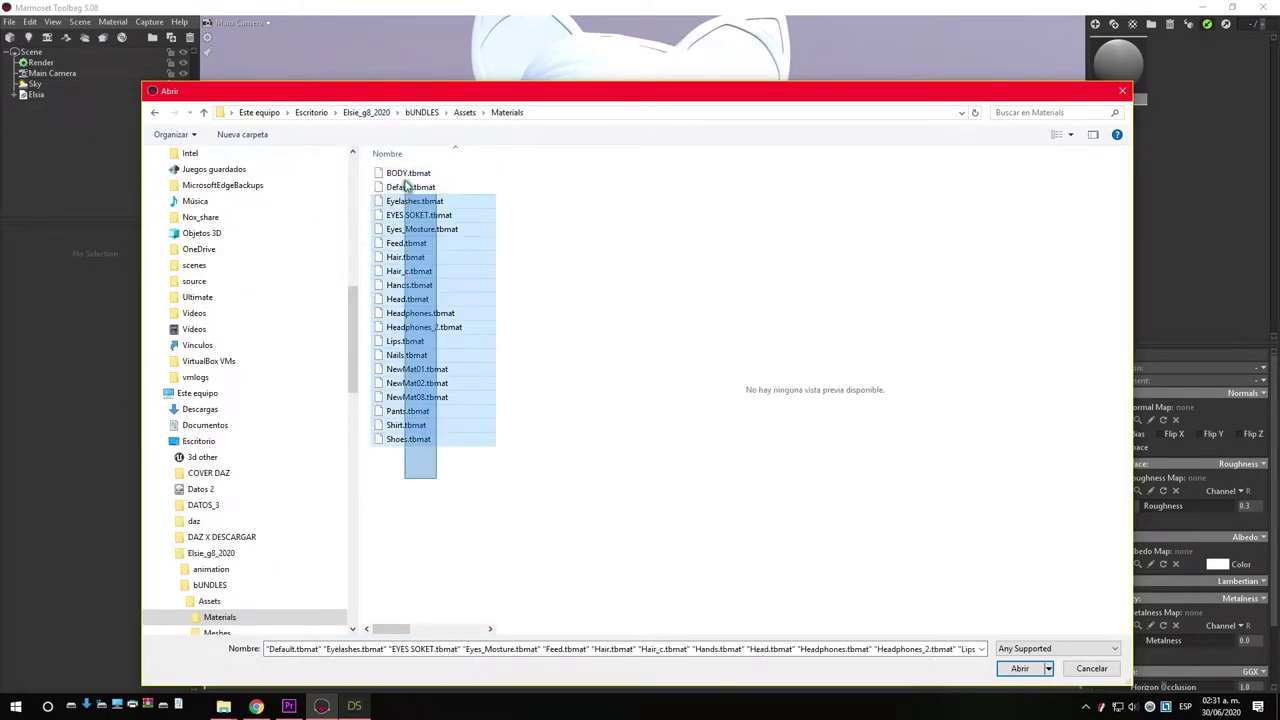
{"action": "left_click", "coordinate": [1017, 669]}
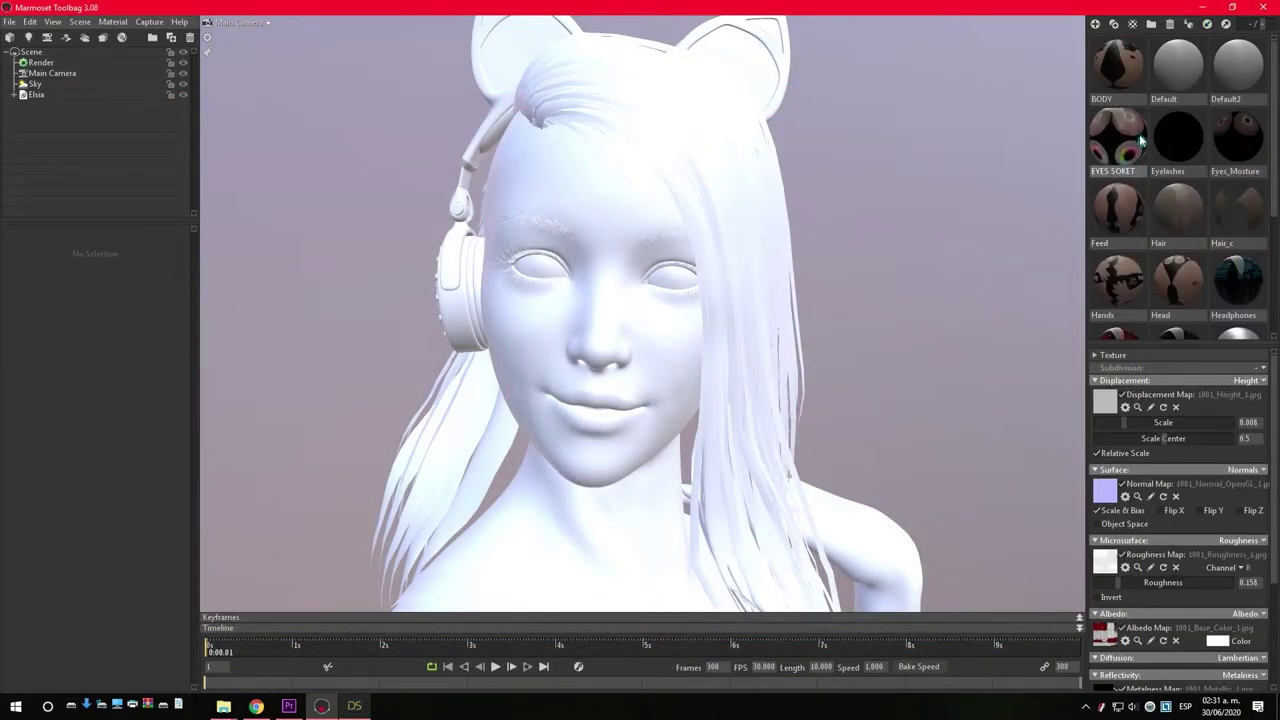
Delete the leftover unused NewMat02 material
{"action": "left_click_drag", "start_coordinate": [561, 273], "coordinate": [580, 249]}
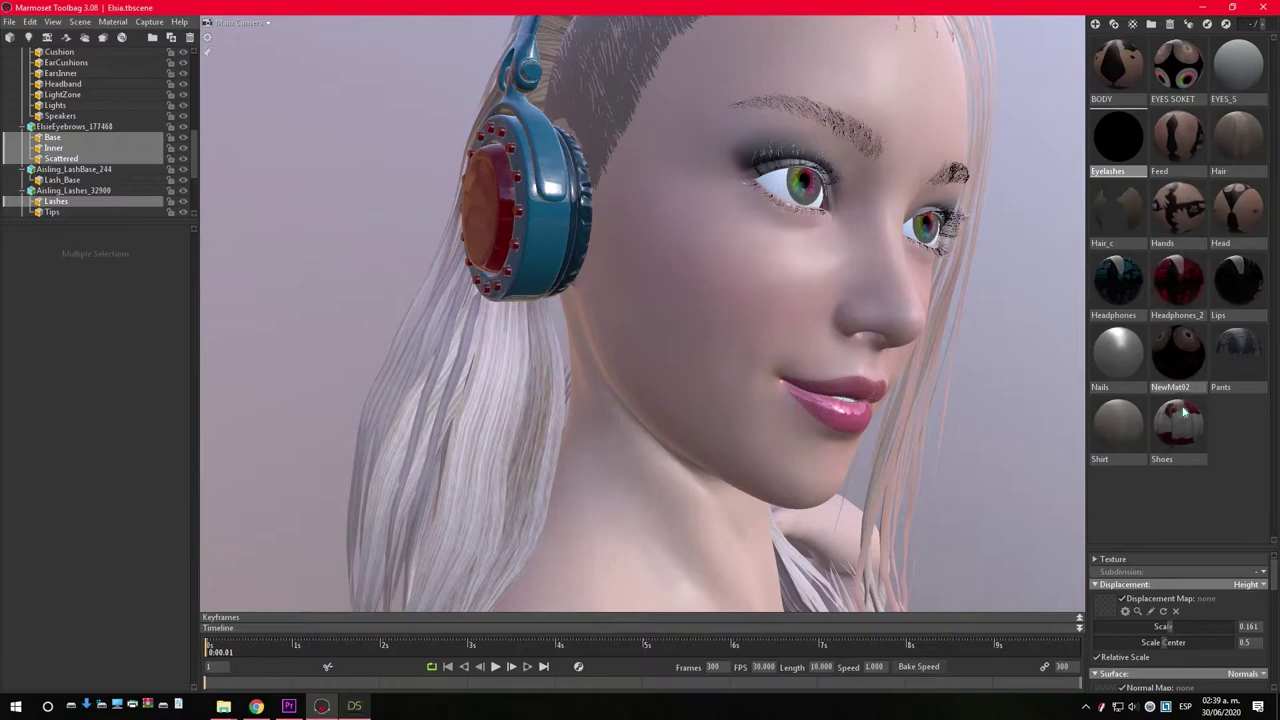
{"action": "left_click", "coordinate": [1172, 370]}
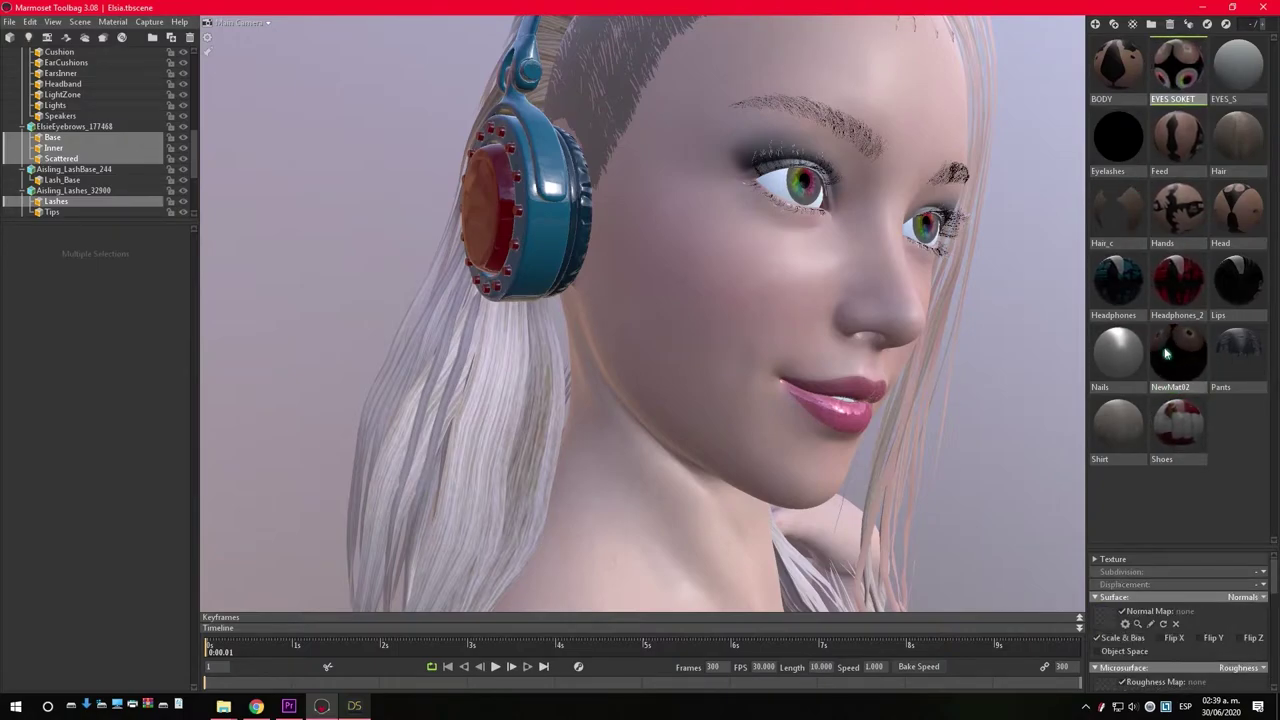
{"action": "left_click", "coordinate": [1212, 372]}
{"action": "key", "text": "Delete"}
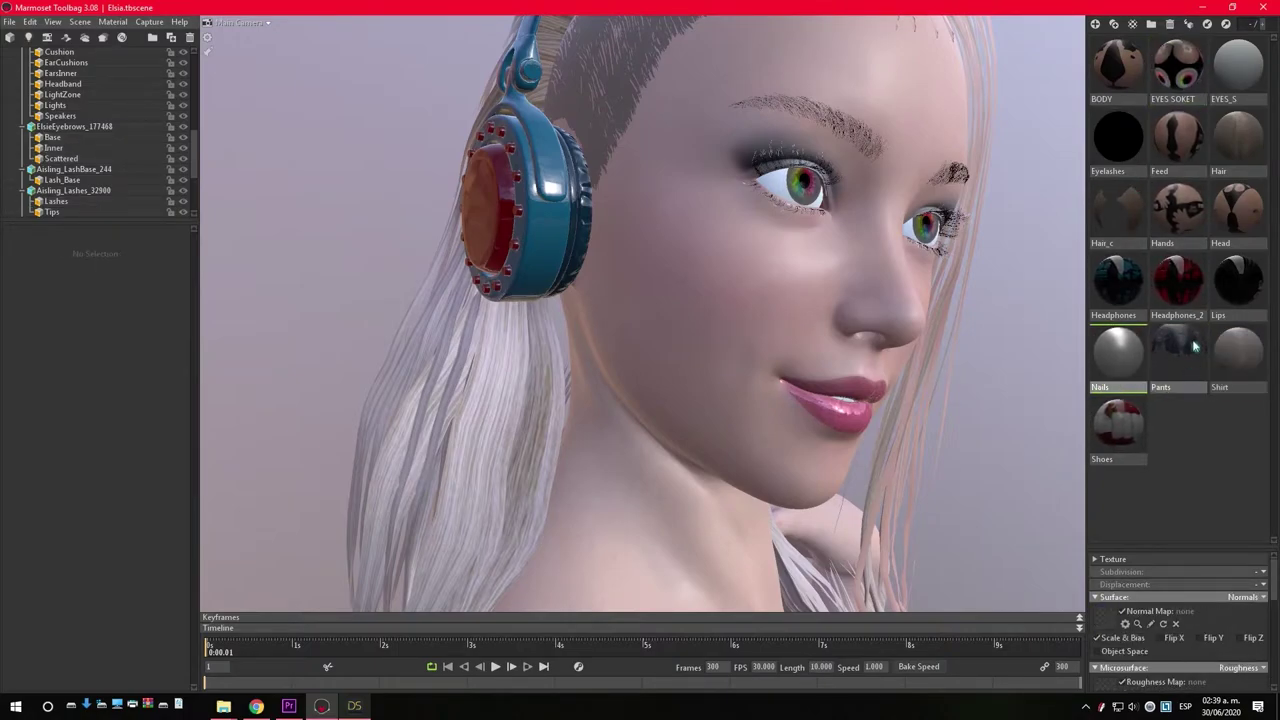
Select the Shirt, Hair and Feed materials and frame the hair and figure in view
{"action": "left_click", "coordinate": [1206, 357]}
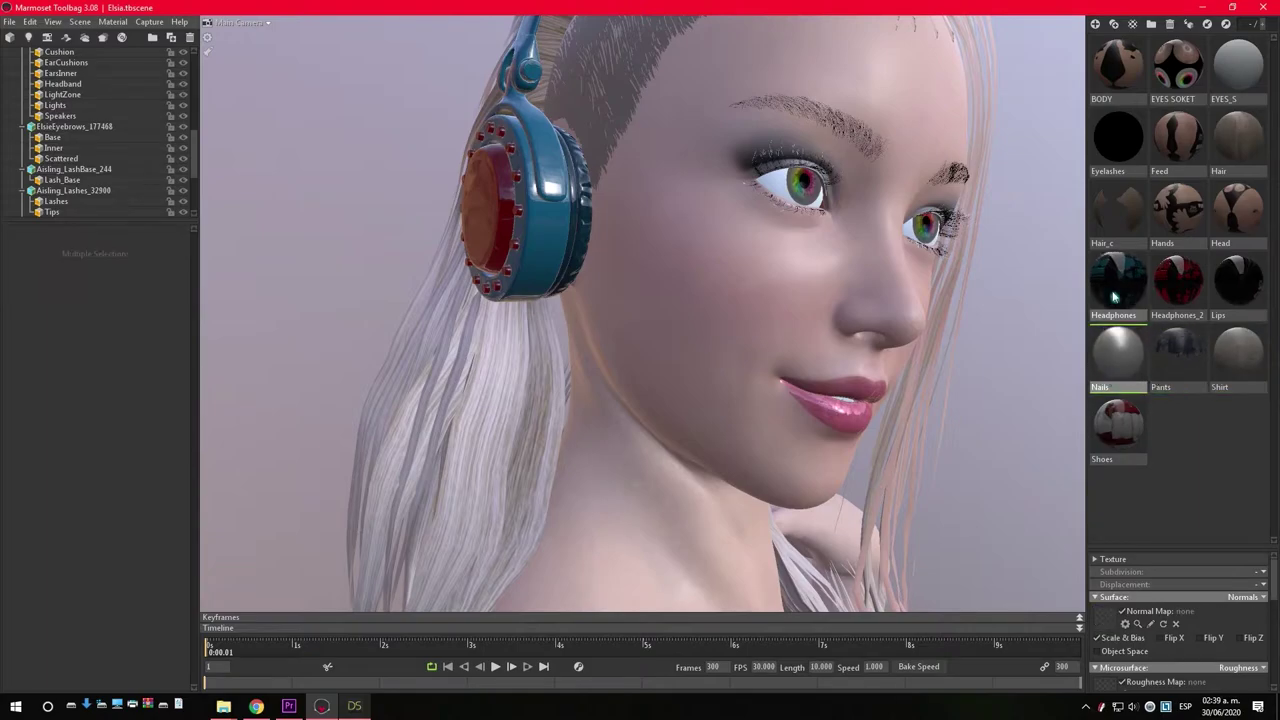
{"action": "left_click", "coordinate": [1122, 183]}
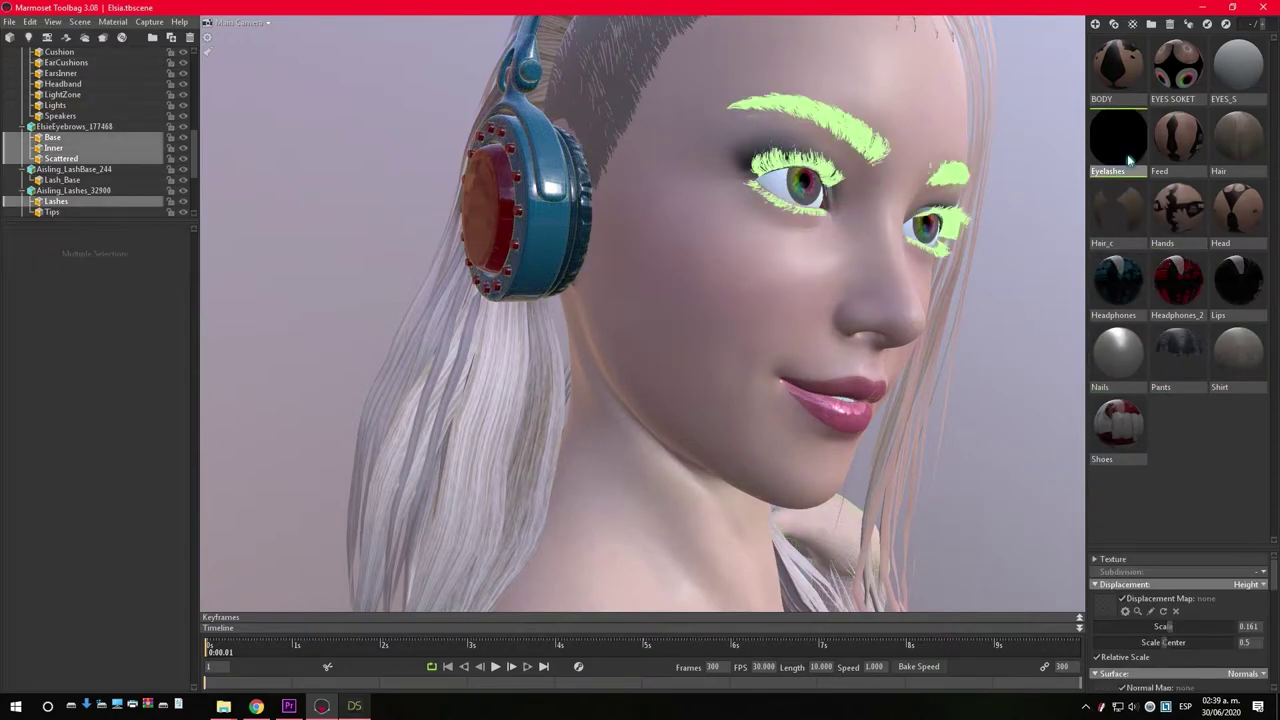
{"action": "left_click", "coordinate": [1232, 150]}
{"action": "left_click", "coordinate": [1160, 152]}
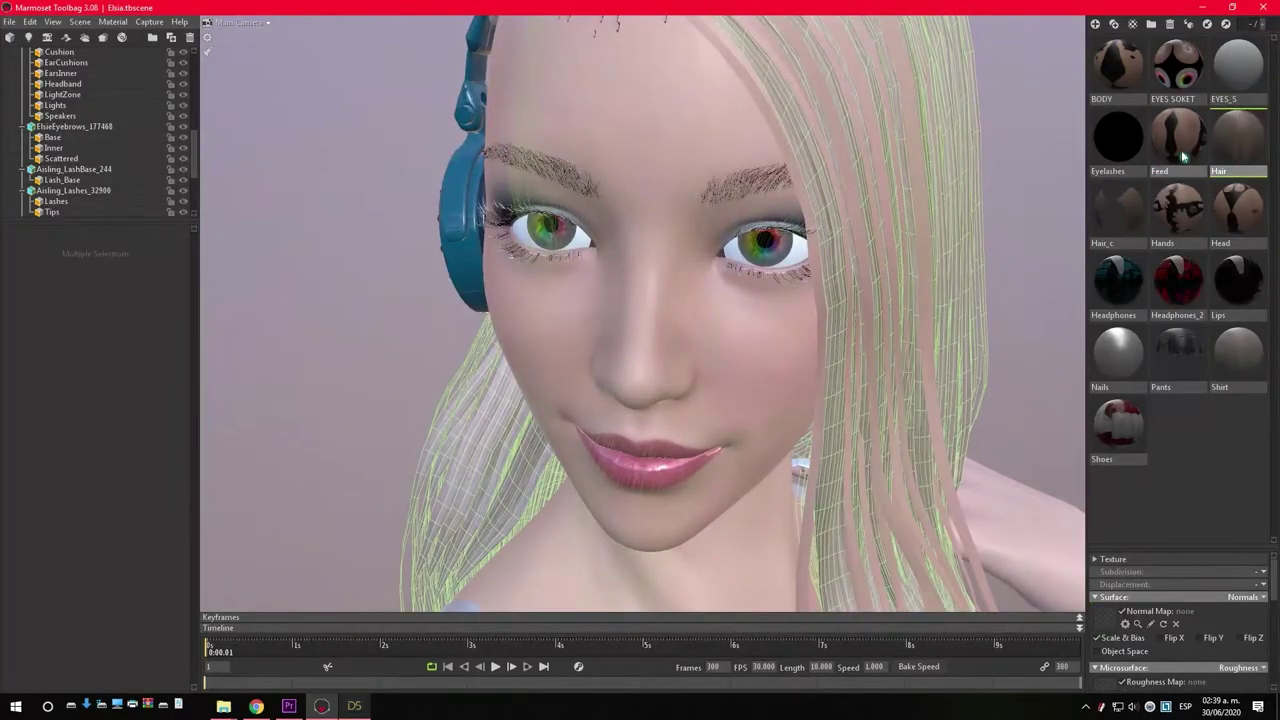
{"action": "left_click", "coordinate": [1235, 148]}
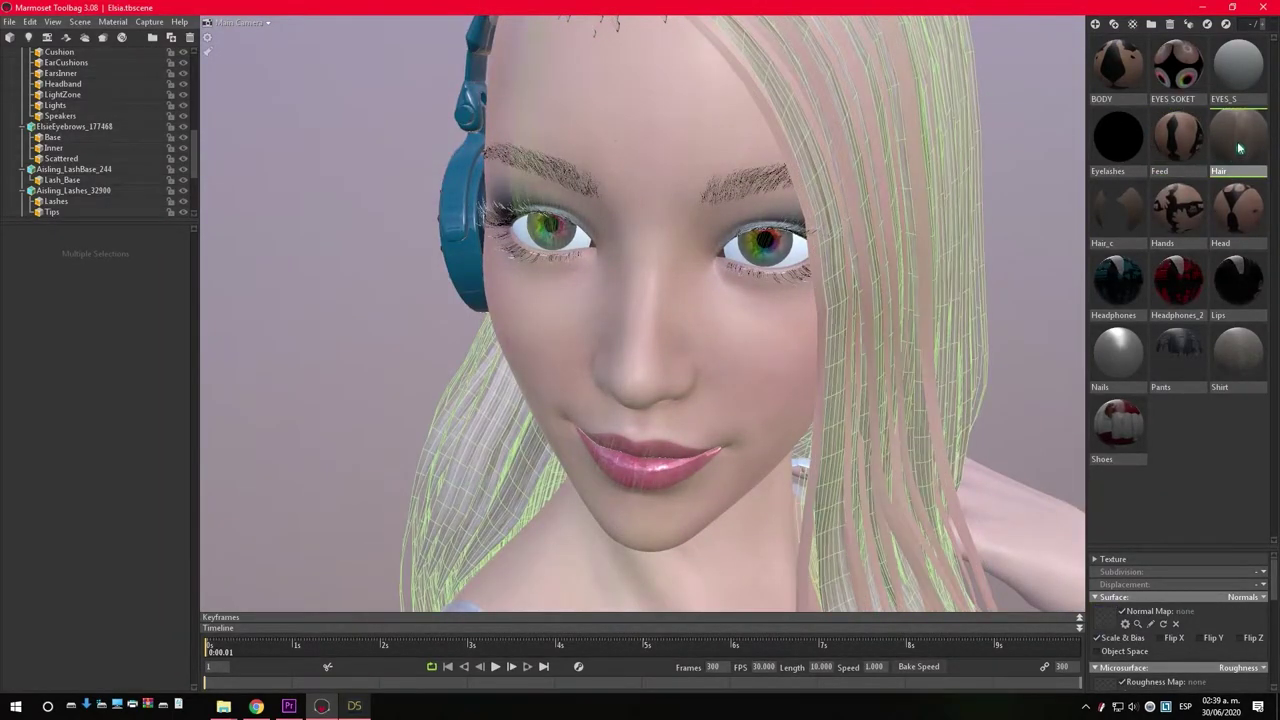
{"action": "left_click_drag", "start_coordinate": [800, 191], "coordinate": [789, 238]}
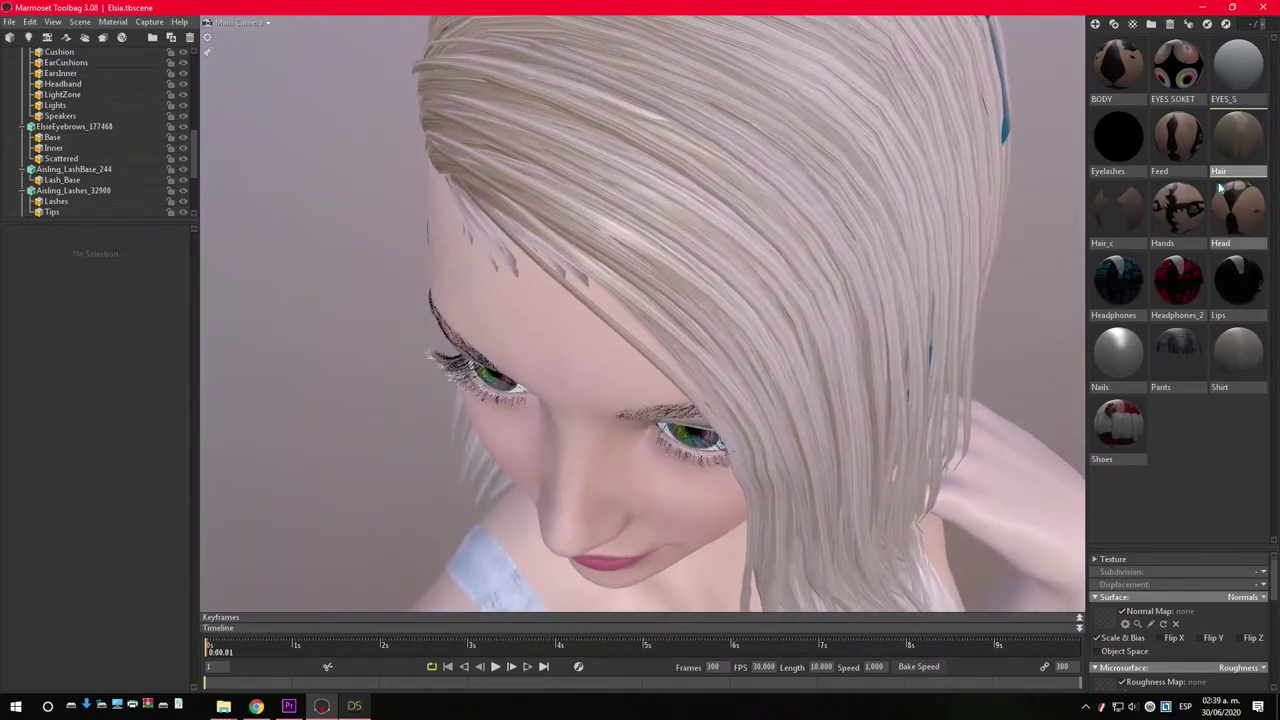
{"action": "double_click", "coordinate": [1238, 135]}
{"action": "key", "text": "f"}
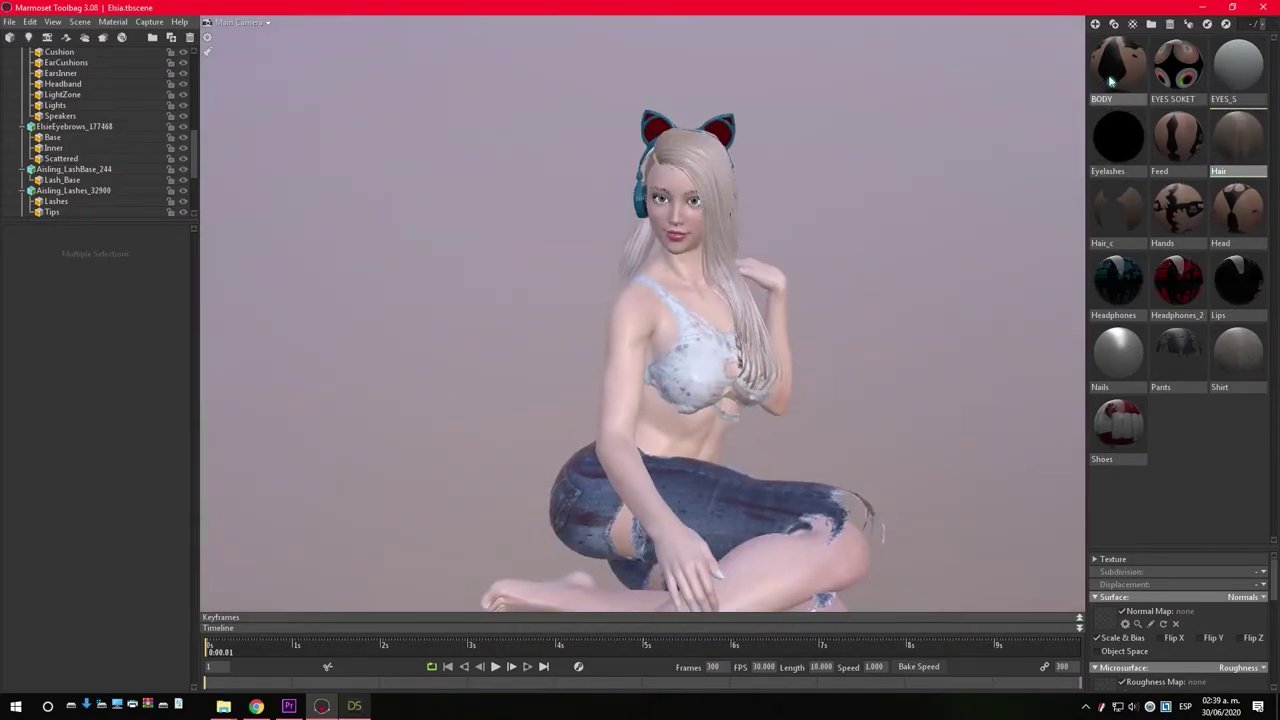
Highlight the meshes of EYES_S, Eyelashes, Feed, Hair, Hands, Head, Headphones, Lips, Nails, Pants and Shirt
{"action": "double_click", "coordinate": [1237, 92]}
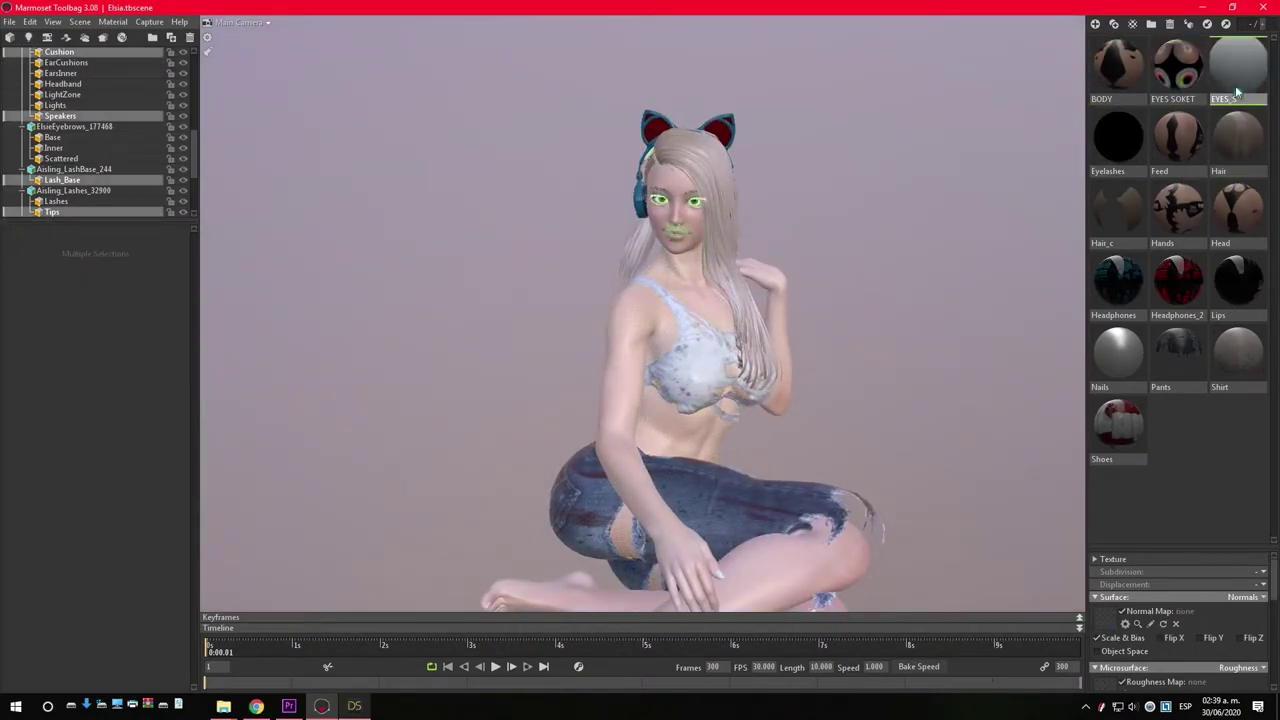
{"action": "double_click", "coordinate": [1105, 140]}
{"action": "double_click", "coordinate": [1165, 147]}
{"action": "double_click", "coordinate": [1238, 140]}
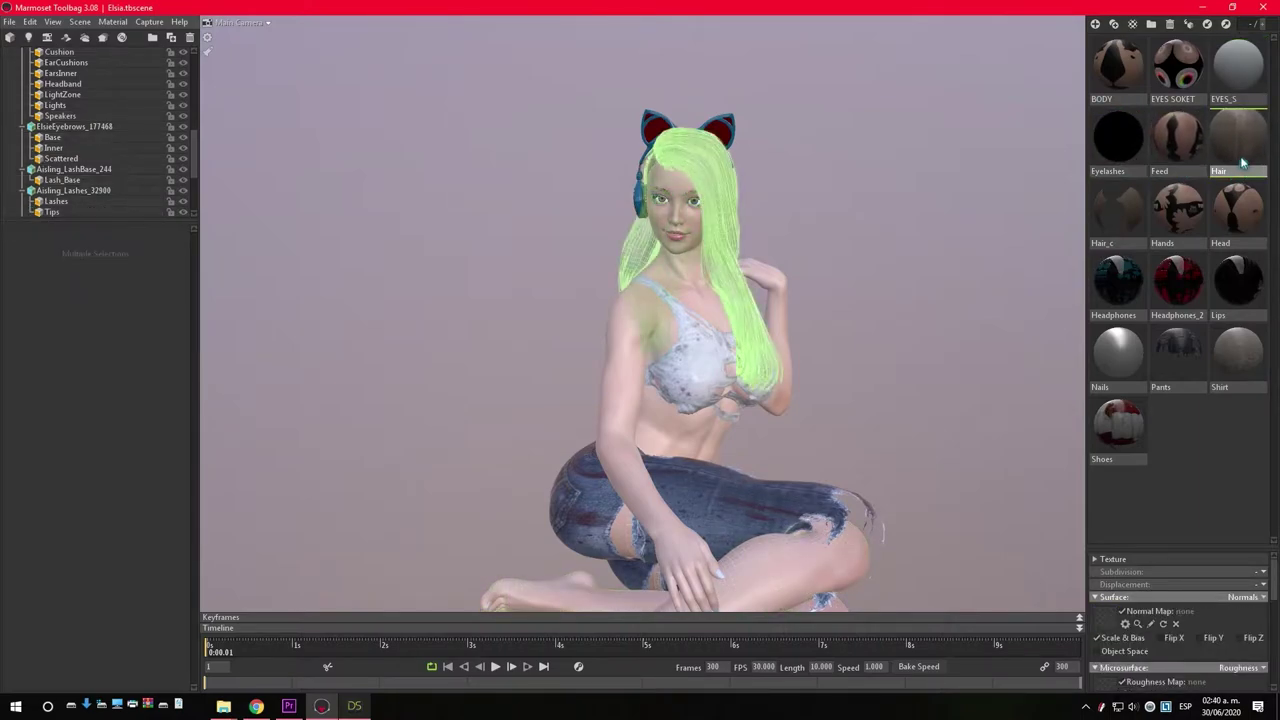
{"action": "double_click", "coordinate": [1178, 205]}
{"action": "double_click", "coordinate": [1240, 210]}
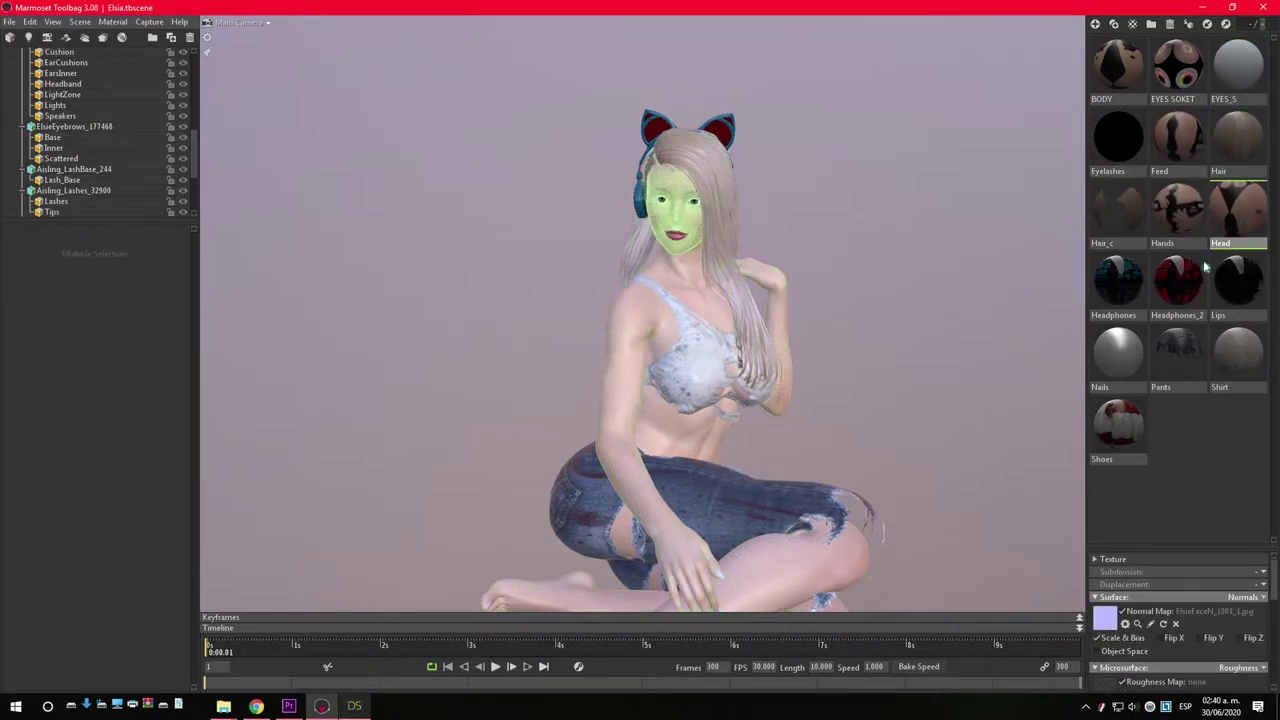
{"action": "double_click", "coordinate": [1118, 280]}
{"action": "double_click", "coordinate": [1178, 280]}
{"action": "double_click", "coordinate": [1231, 287]}
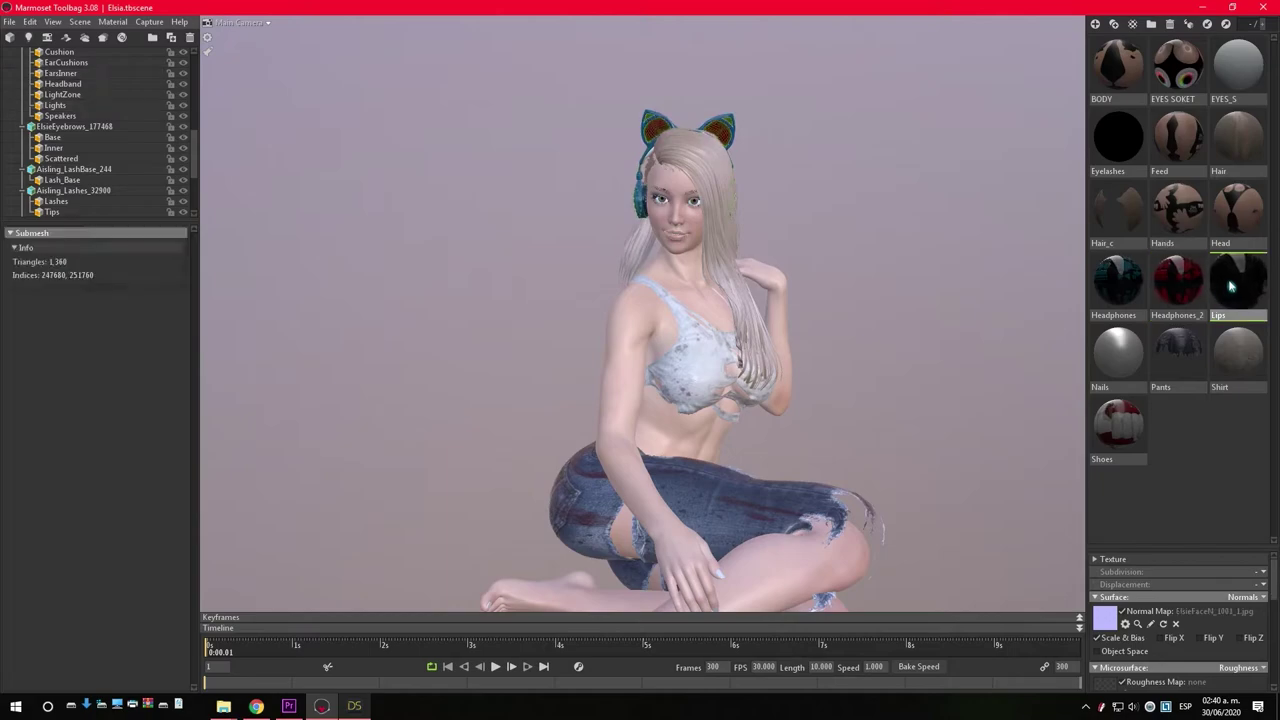
{"action": "double_click", "coordinate": [1122, 336]}
{"action": "double_click", "coordinate": [1176, 348]}
{"action": "double_click", "coordinate": [1224, 349]}
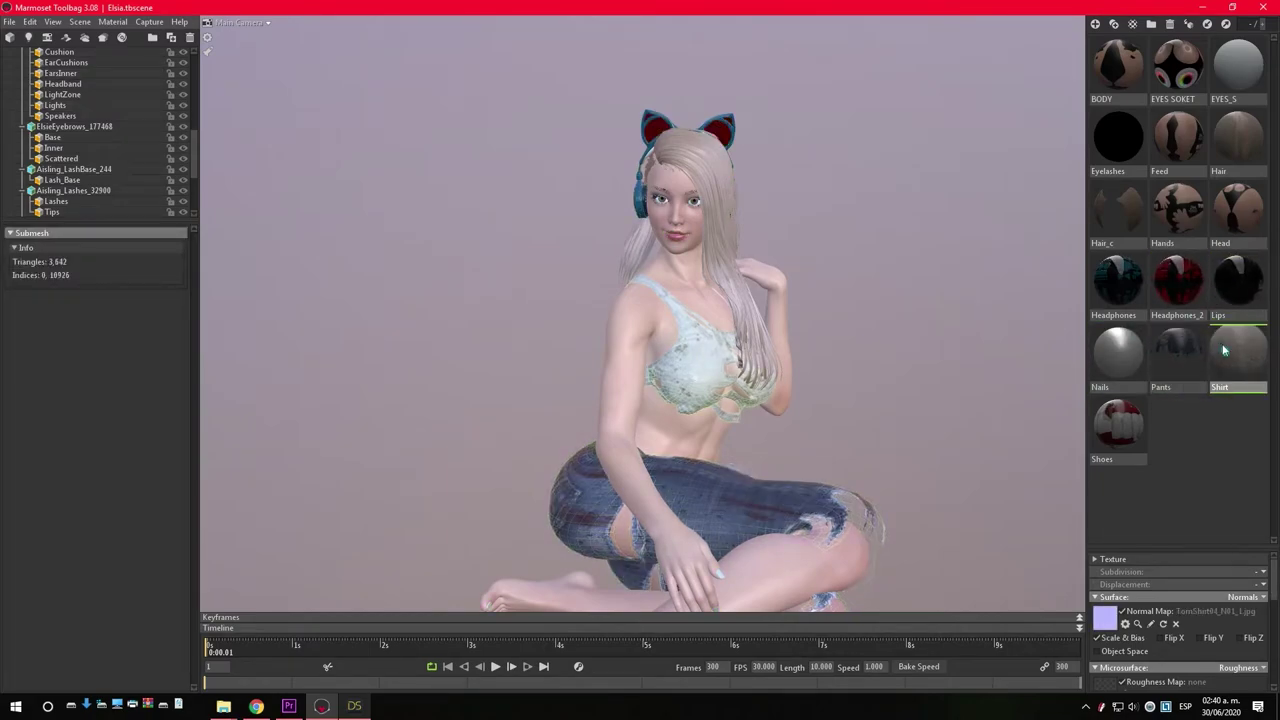
Check the Shoes material's meshes, delete it, and orbit to inspect the figure
{"action": "double_click", "coordinate": [1118, 425]}
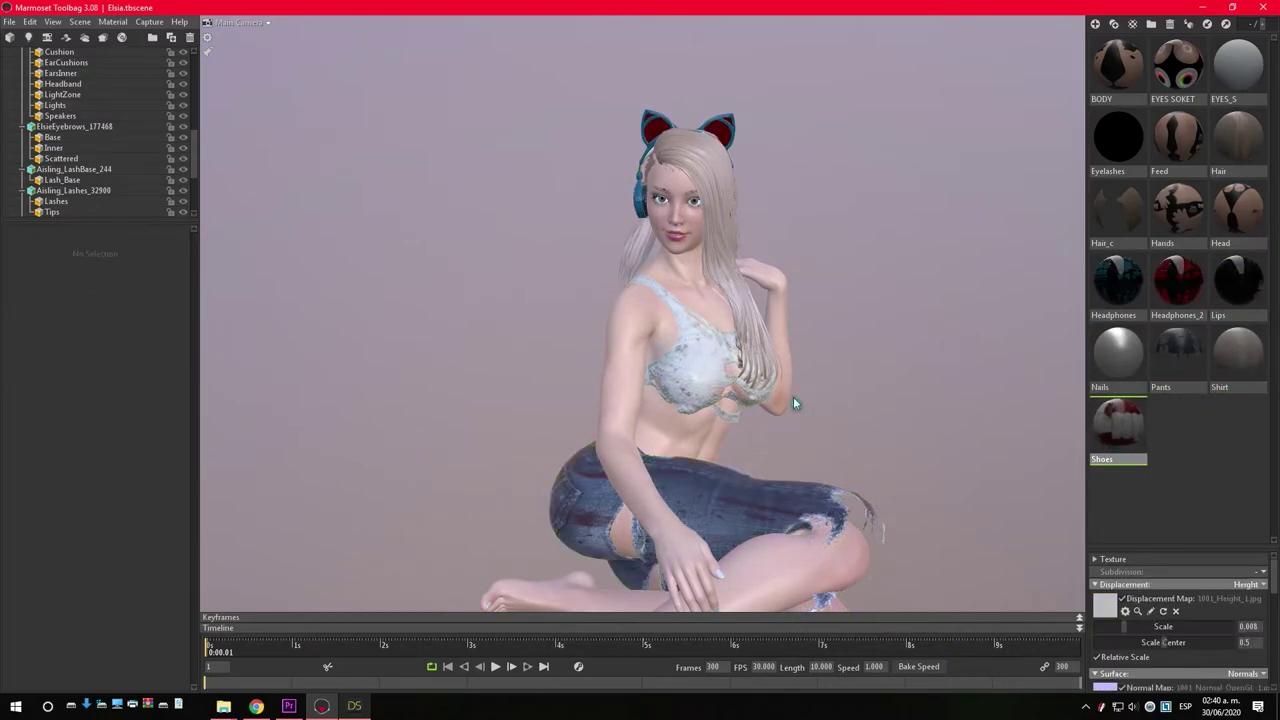
{"action": "left_click_drag", "start_coordinate": [793, 396], "coordinate": [847, 221]}
{"action": "key", "text": "Delete"}
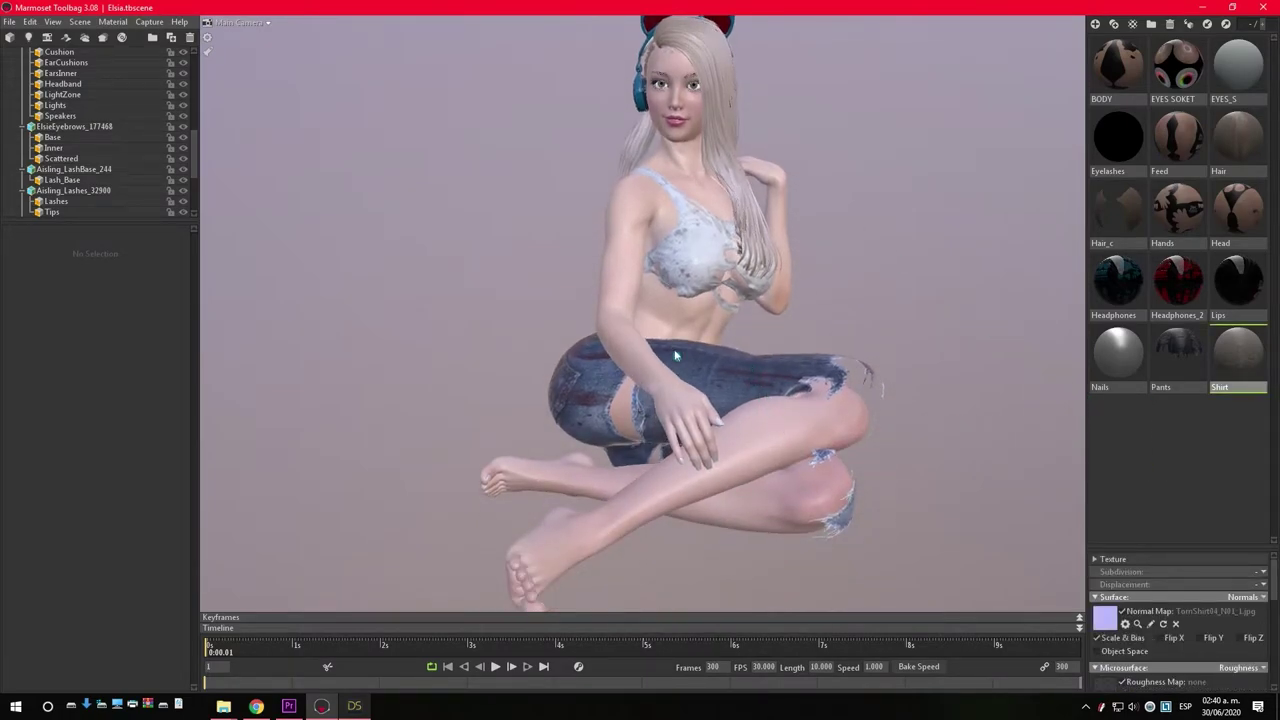
{"action": "mouse_move", "coordinate": [675, 355]}
{"action": "left_mouse_down"}
{"action": "mouse_move", "coordinate": [597, 337]}
{"action": "mouse_move", "coordinate": [647, 362]}
{"action": "mouse_move", "coordinate": [668, 301]}
{"action": "left_mouse_up"}
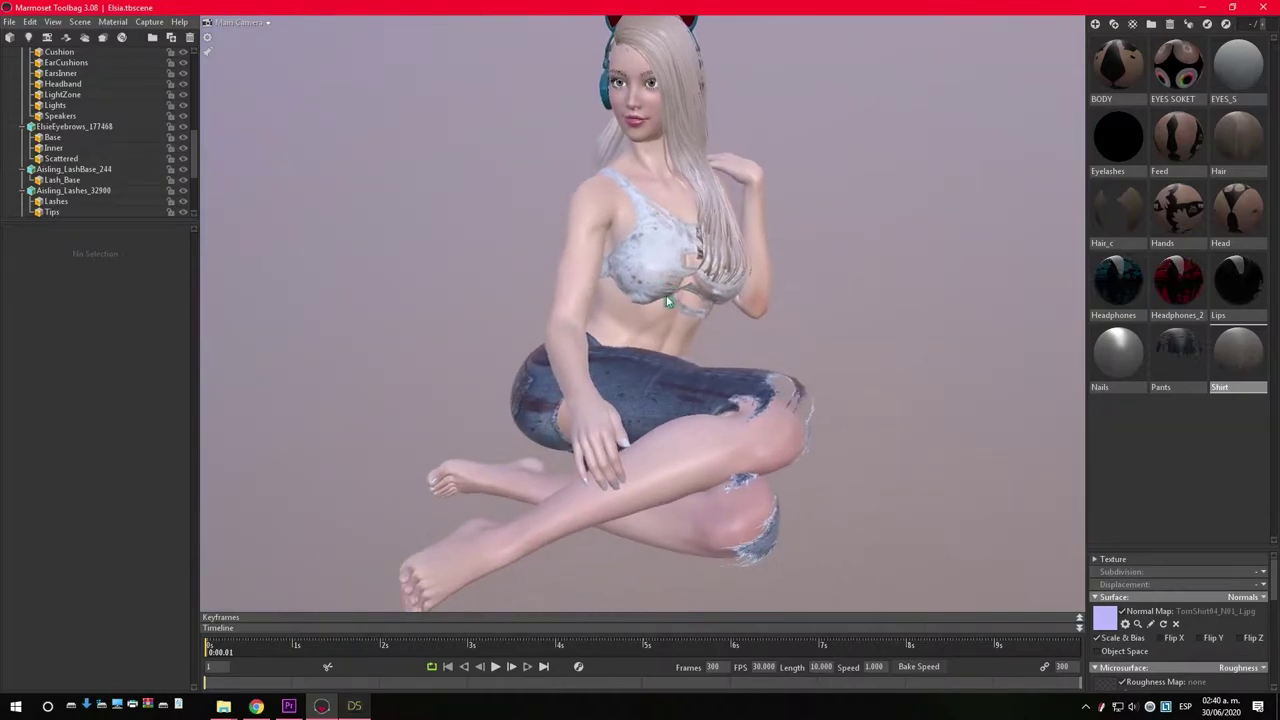
Export the scene as a model file with Materials and Embed Textures, named Elsia
{"action": "left_click", "coordinate": [8, 22]}
{"action": "mouse_move", "coordinate": [24, 129]}
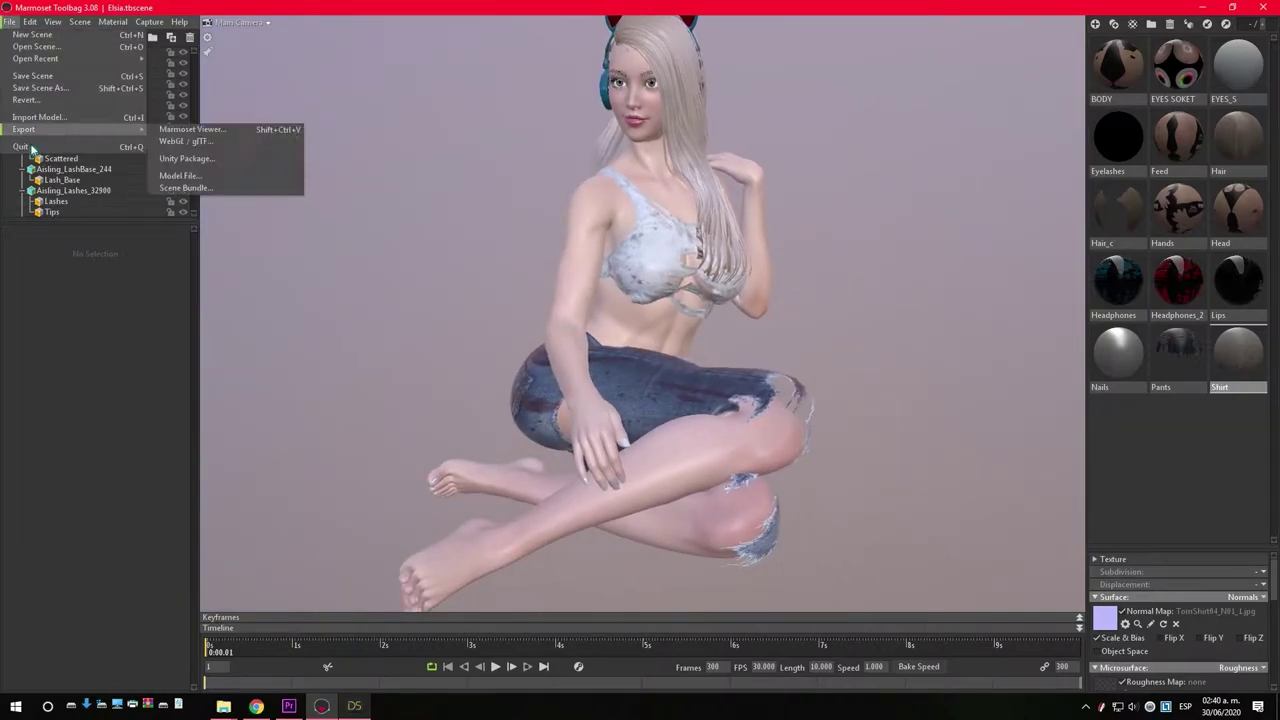
{"action": "left_click", "coordinate": [180, 176]}
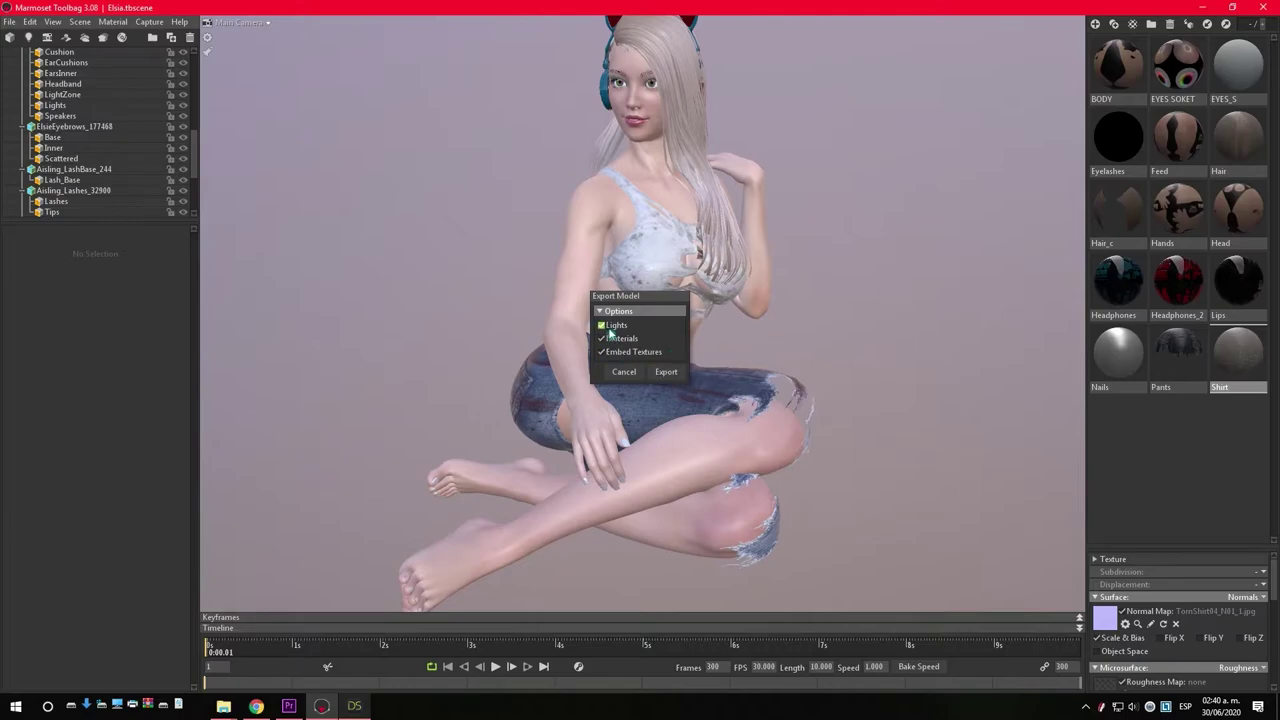
{"action": "left_click", "coordinate": [663, 372]}
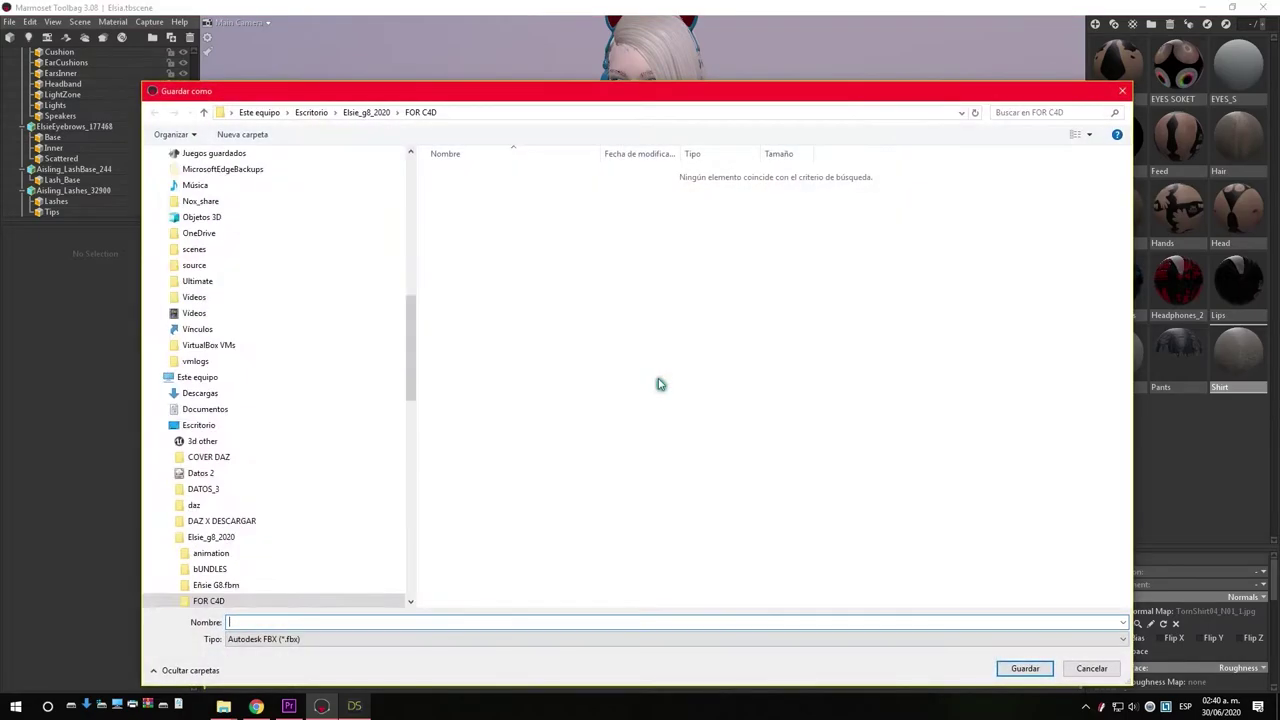
{"action": "type", "text": "e"}
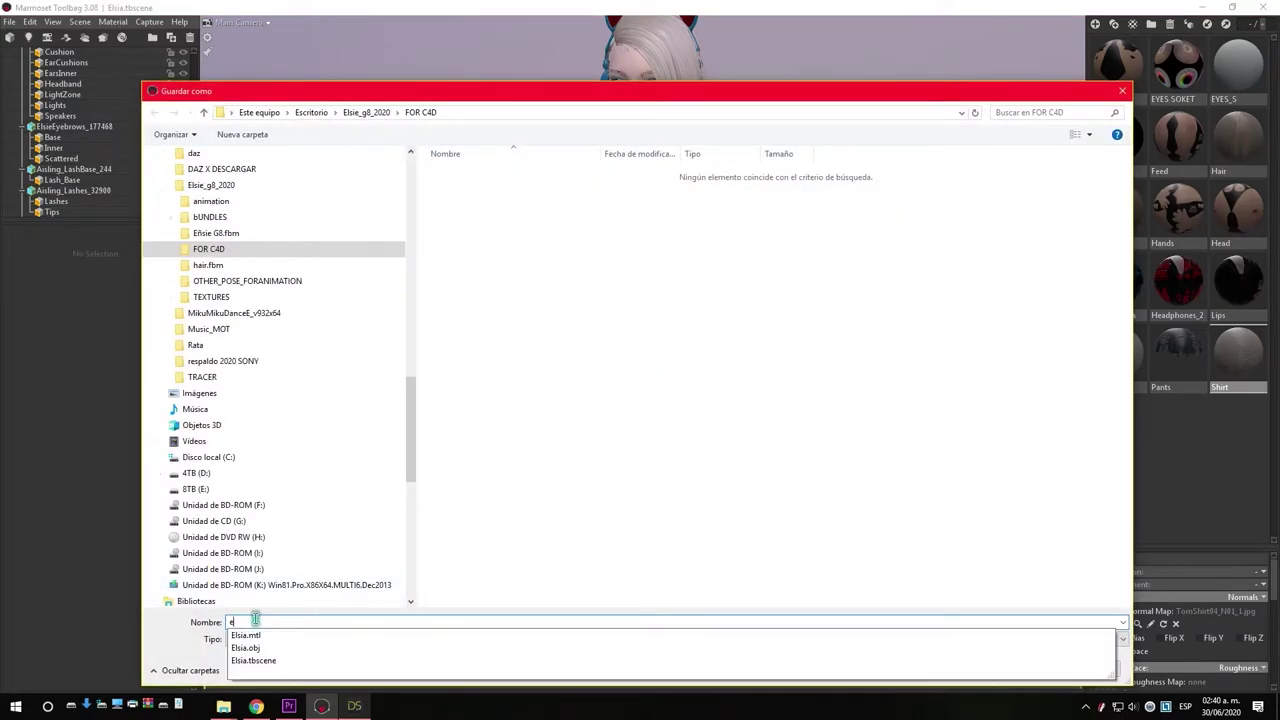
{"action": "left_click", "coordinate": [251, 634]}
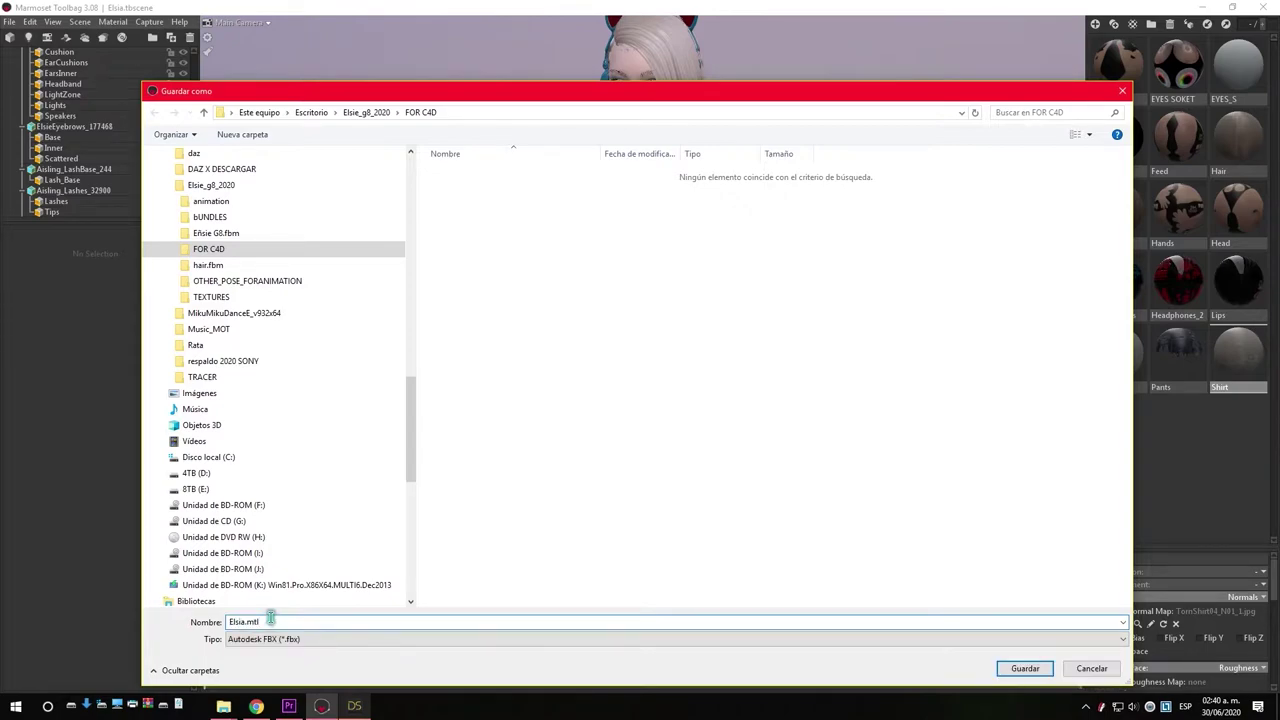
{"action": "key", "text": "BackSpace"}
{"action": "key", "text": "BackSpace"}
{"action": "key", "text": "BackSpace"}
{"action": "key", "text": "BackSpace"}
{"action": "left_click", "coordinate": [497, 501]}
Save the export as FBX into the FOR C4D folder, then open the Windows Start menu
{"action": "left_click", "coordinate": [590, 645]}
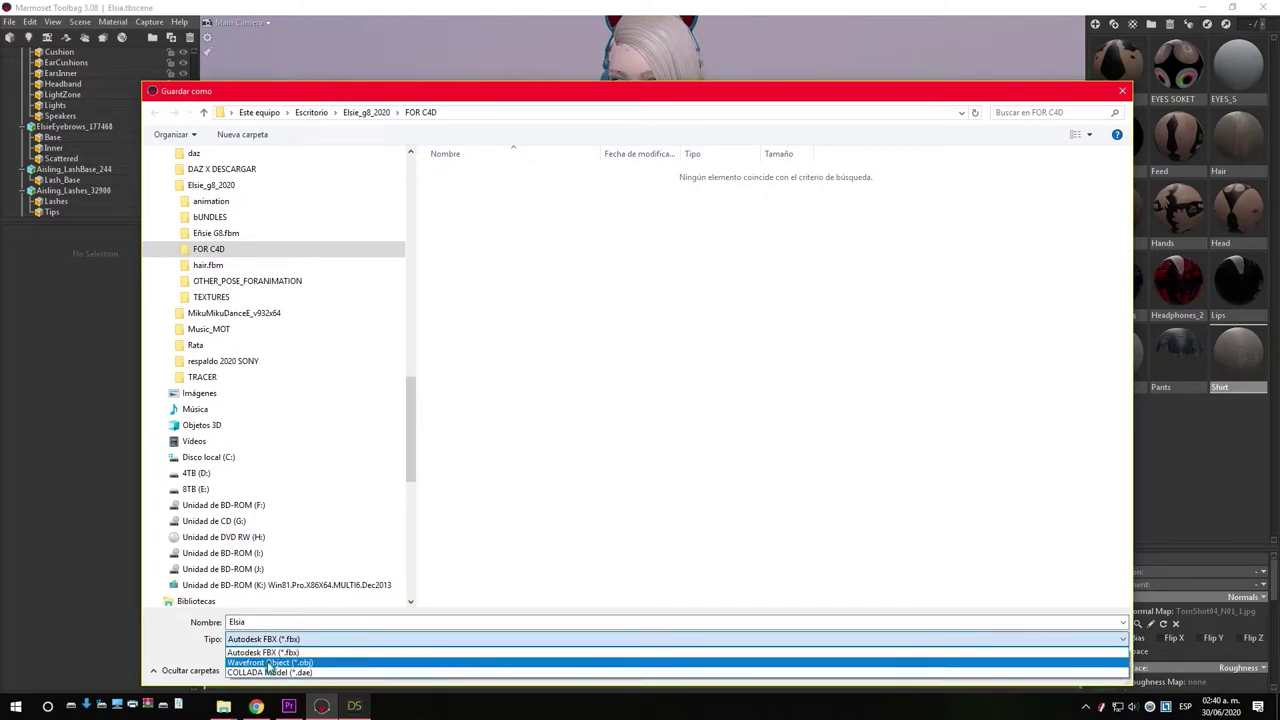
{"action": "left_click", "coordinate": [940, 645]}
{"action": "left_click", "coordinate": [1023, 671]}
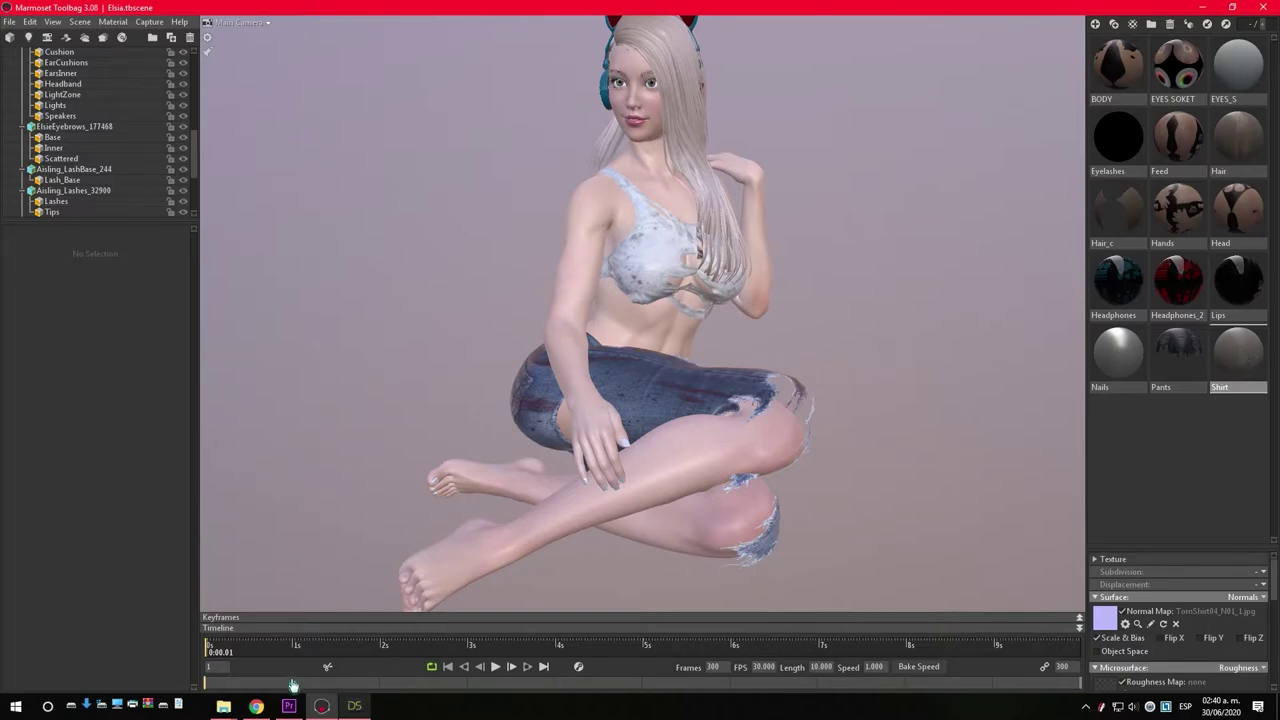
{"action": "left_click", "coordinate": [16, 706]}
{"action": "left_click", "coordinate": [557, 410]}
Glance at the DAZ Studio scene, then minimize it to return to Marmoset Toolbag
{"action": "scroll", "coordinate": [557, 556], "scroll_direction": "down", "scroll_amount": 2}
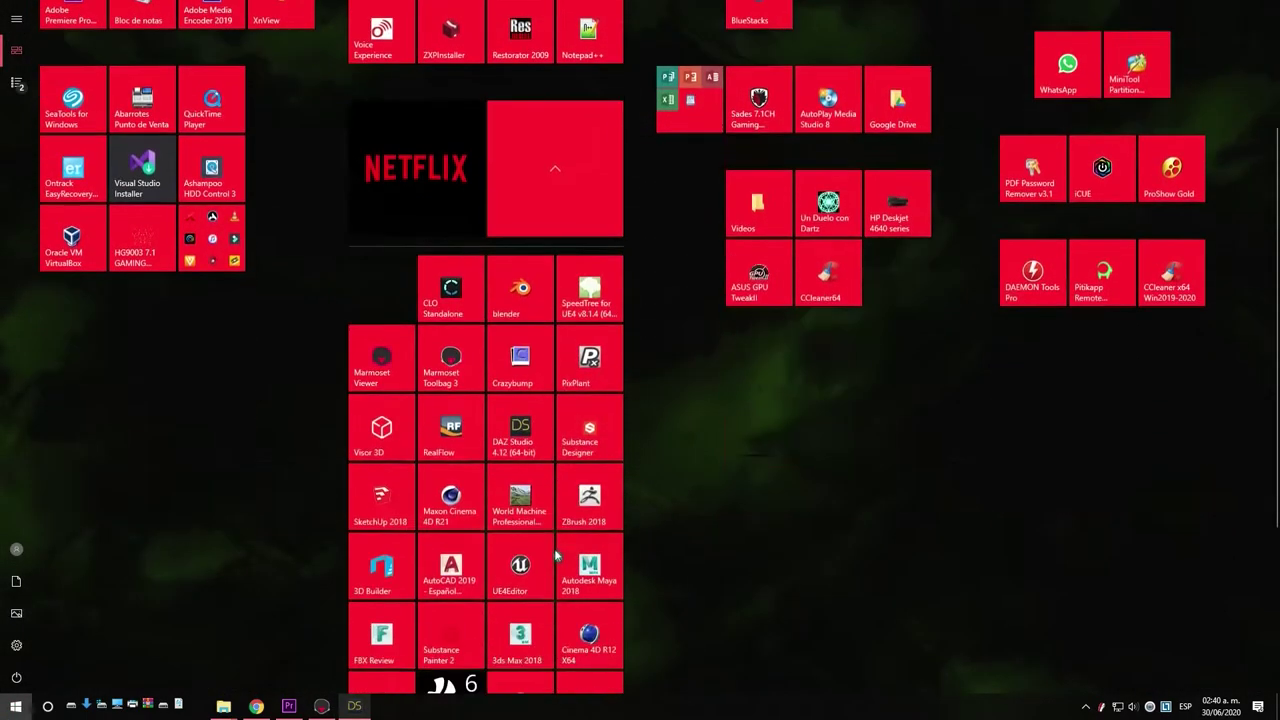
{"action": "scroll", "coordinate": [557, 556], "scroll_direction": "down", "scroll_amount": 2}
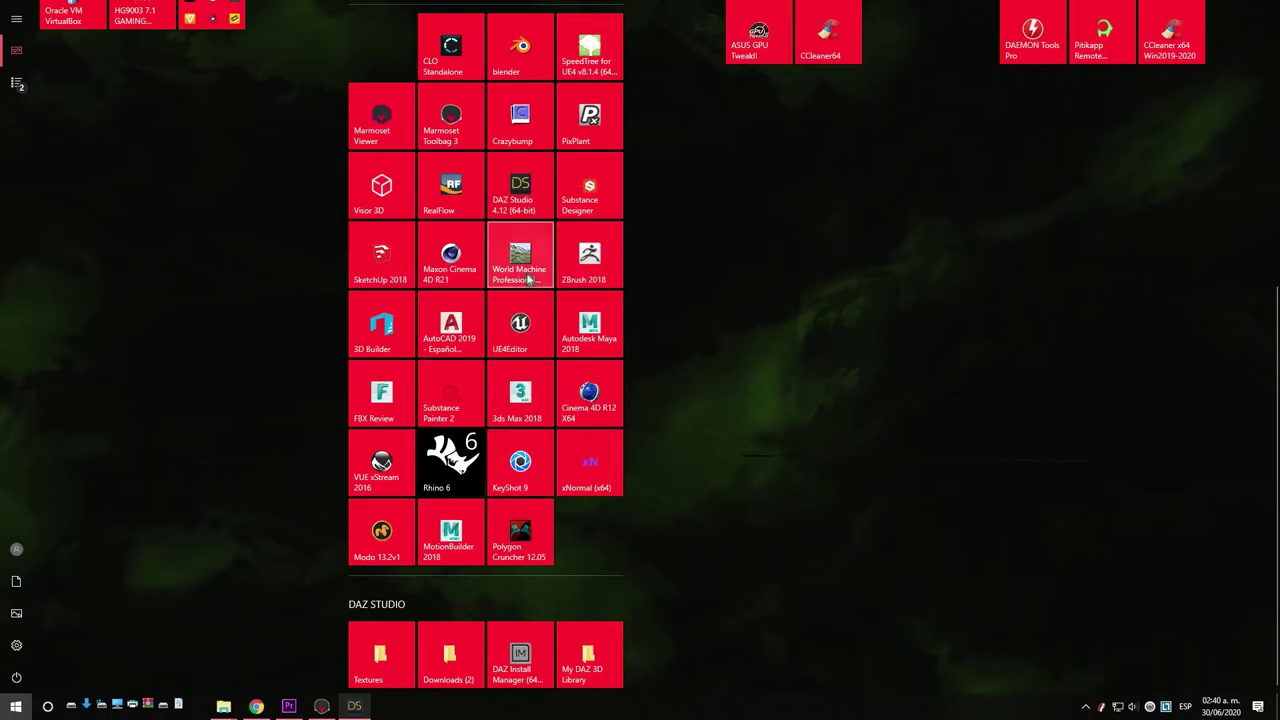
{"action": "left_click", "coordinate": [354, 706]}
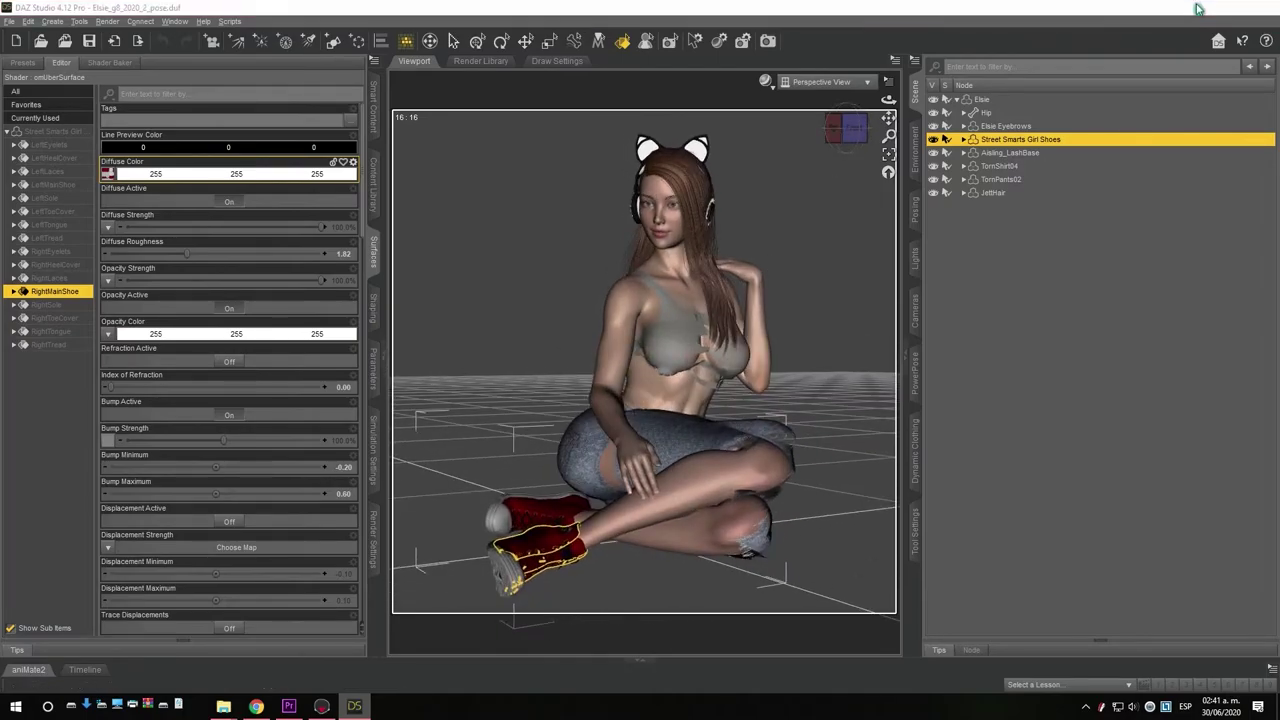
{"action": "left_click", "coordinate": [1203, 7]}
{"action": "middle_click_drag", "start_coordinate": [758, 159], "coordinate": [734, 313]}
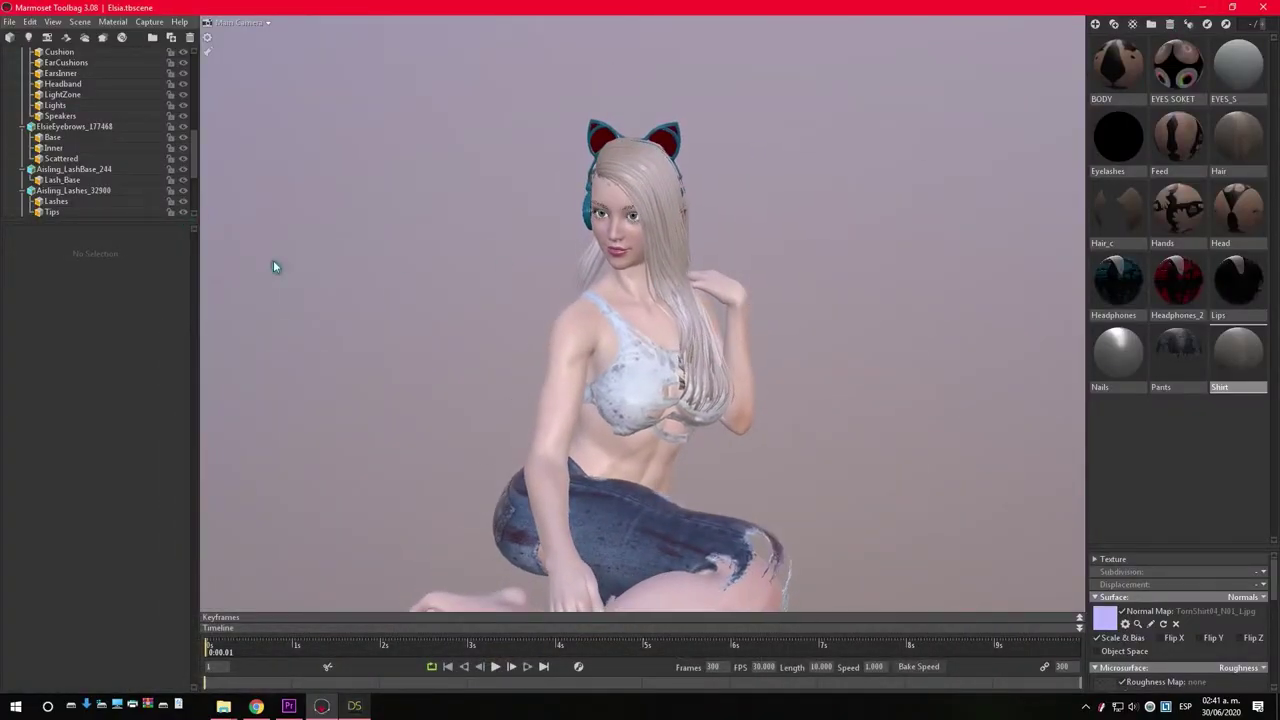
{"action": "scroll", "coordinate": [75, 170], "scroll_direction": "up", "scroll_amount": 3}
{"action": "scroll", "coordinate": [75, 170], "scroll_direction": "up", "scroll_amount": 5}
Select the Sky and preview Canada Glacier, Ennis House, Forest Path, Grace Cathedral and Hedge Row presets
{"action": "left_click", "coordinate": [36, 84]}
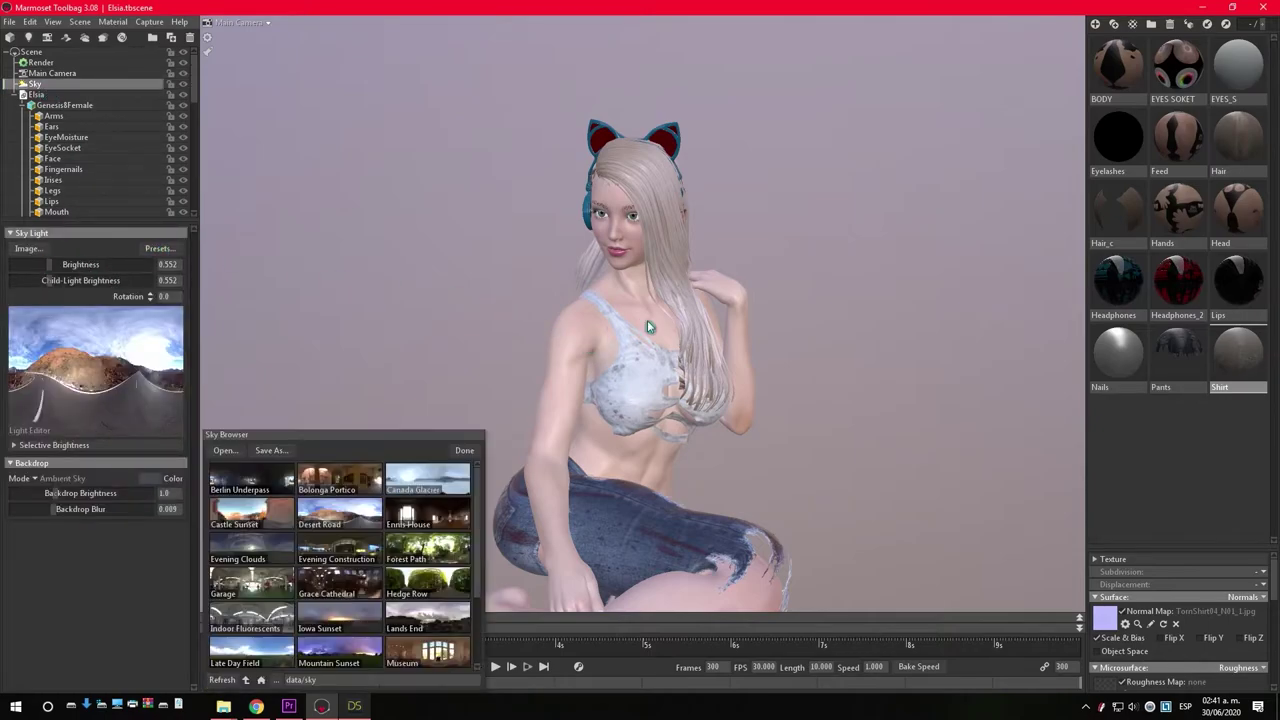
{"action": "left_click", "coordinate": [445, 477]}
{"action": "left_click", "coordinate": [430, 518]}
{"action": "left_click", "coordinate": [428, 540]}
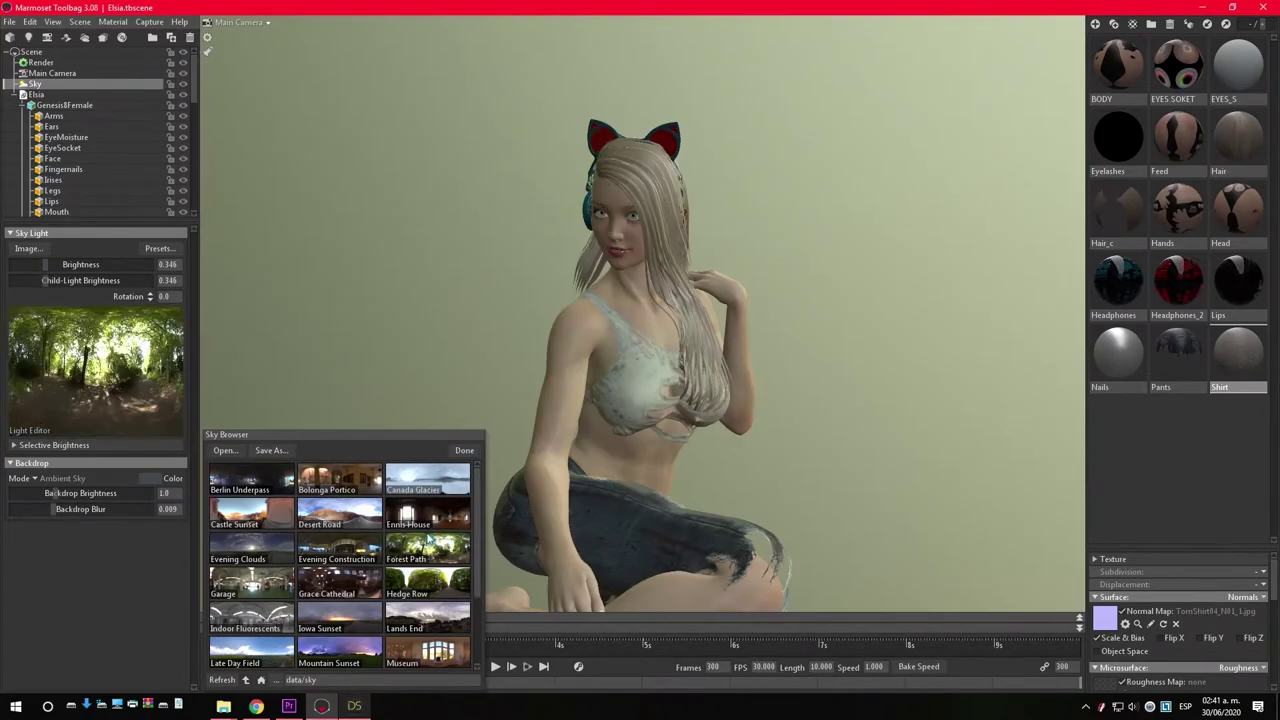
{"action": "left_click", "coordinate": [347, 580]}
{"action": "left_click", "coordinate": [421, 588]}
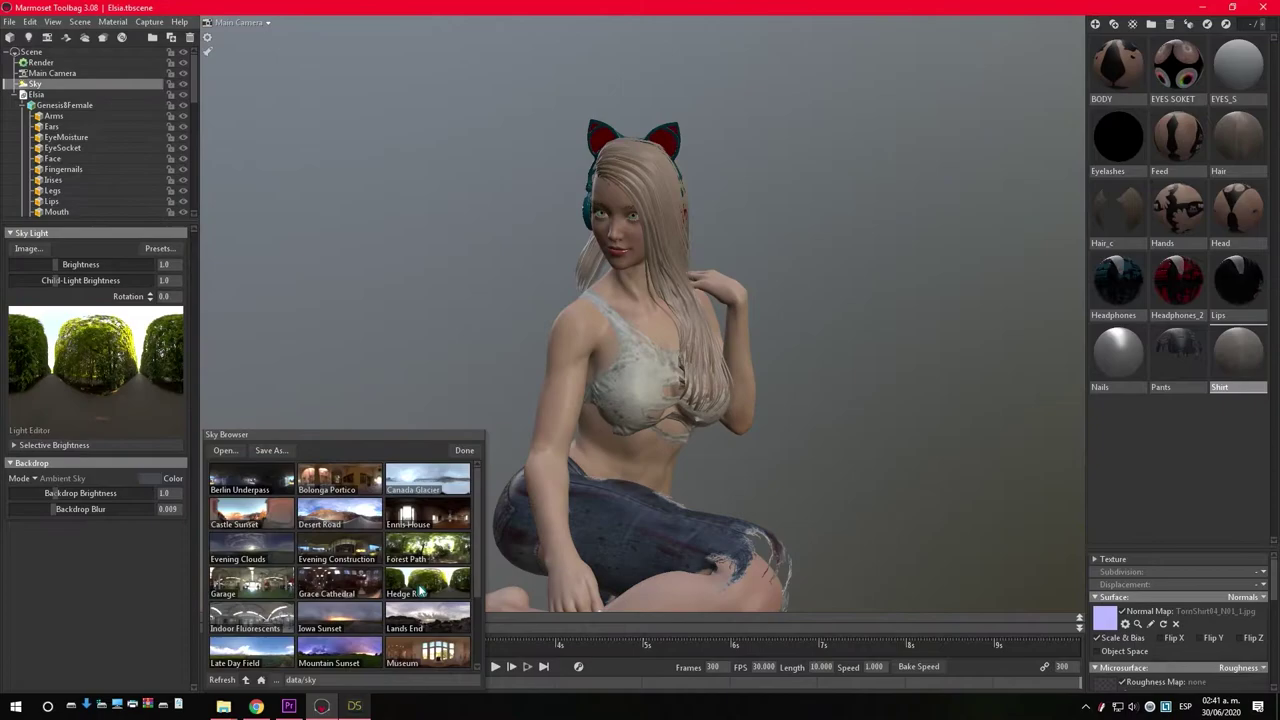
{"action": "left_click", "coordinate": [340, 585]}
{"action": "mouse_move", "coordinate": [757, 377]}
{"action": "left_mouse_down", "text": "shift"}
{"action": "mouse_move", "coordinate": [654, 337]}
{"action": "mouse_move", "coordinate": [432, 325]}
{"action": "mouse_move", "coordinate": [523, 323]}
{"action": "left_mouse_up", "text": "shift"}
Try Mountain Sunset, Narita Plaza and Pisa Courtyard, settling on the night-city sky rotated to -200
{"action": "scroll", "coordinate": [358, 605], "scroll_direction": "down", "scroll_amount": 2}
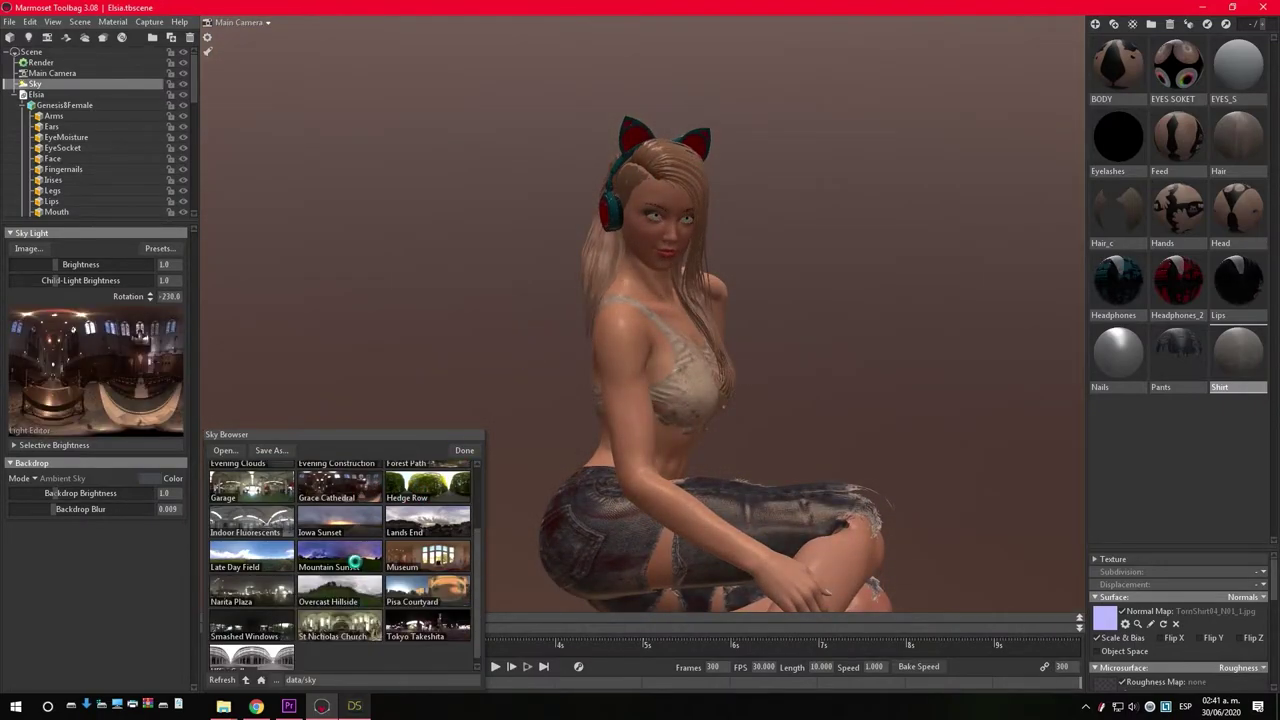
{"action": "left_click", "coordinate": [355, 565]}
{"action": "left_click", "coordinate": [236, 574]}
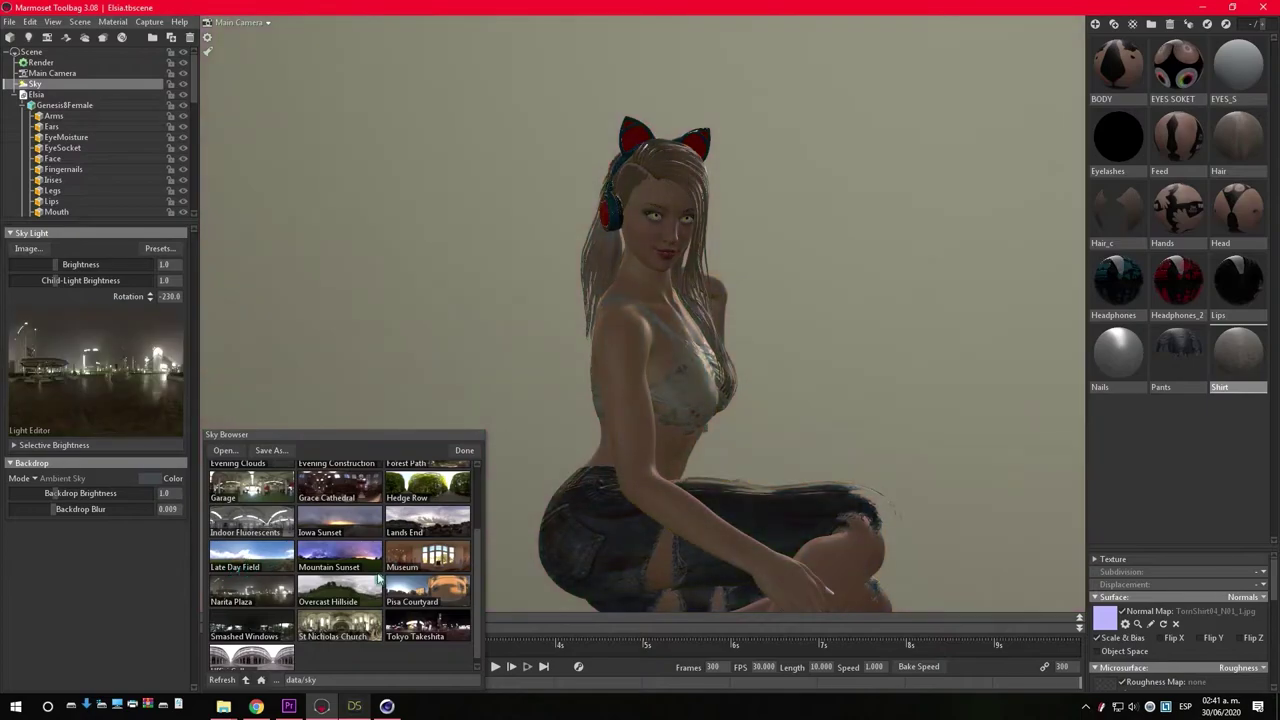
{"action": "left_click", "coordinate": [435, 598]}
{"action": "left_click_drag", "start_coordinate": [819, 466], "coordinate": [762, 448], "text": "shift"}
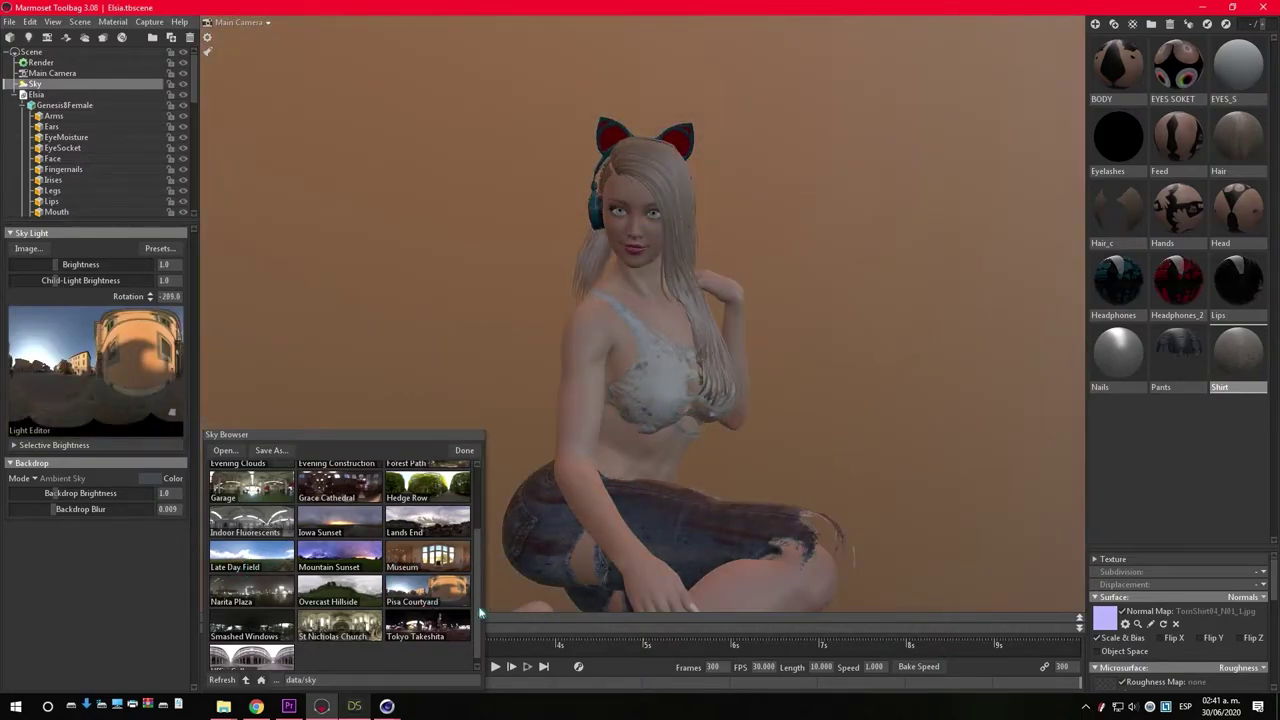
{"action": "left_click", "coordinate": [474, 598]}
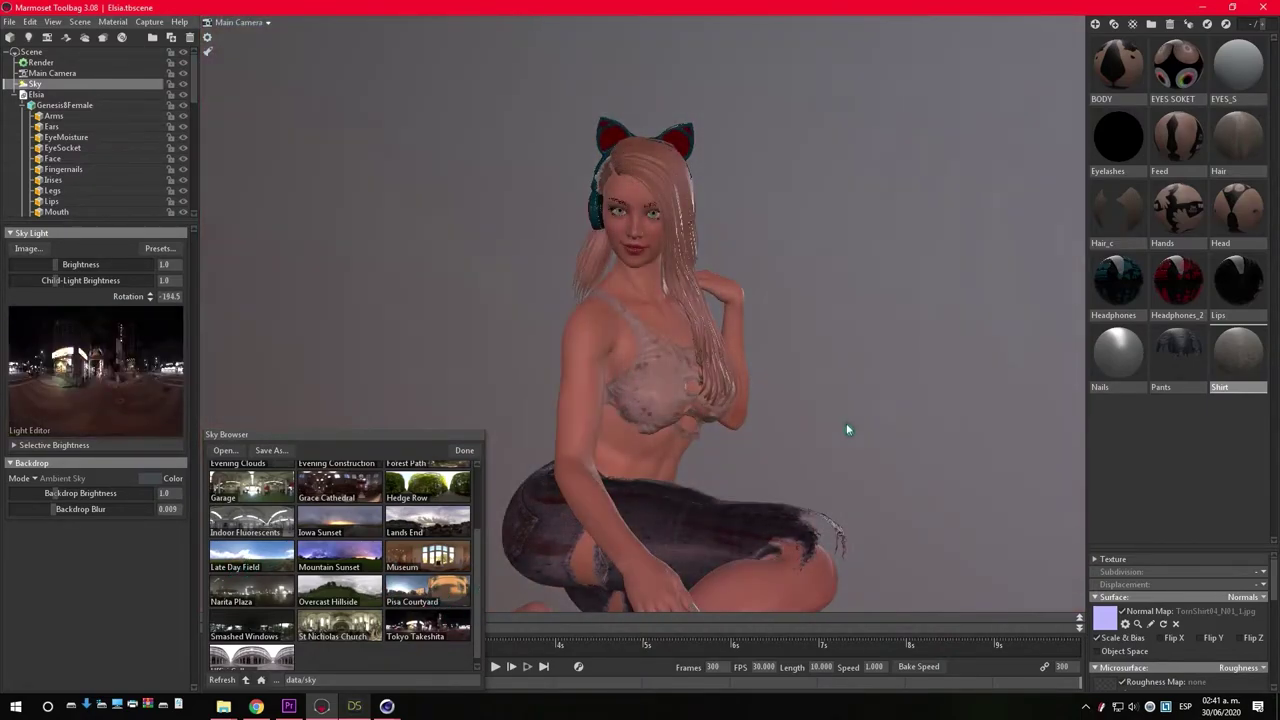
Zoom in close on the face and orbit down toward the neck and chest
{"action": "scroll", "coordinate": [641, 316], "scroll_direction": "up", "scroll_amount": 3}
{"action": "mouse_move", "coordinate": [641, 316]}
{"action": "right_mouse_down"}
{"action": "mouse_move", "coordinate": [722, 423]}
{"action": "mouse_move", "coordinate": [666, 420]}
{"action": "mouse_move", "coordinate": [729, 91]}
{"action": "mouse_move", "coordinate": [742, 427]}
{"action": "right_mouse_up"}
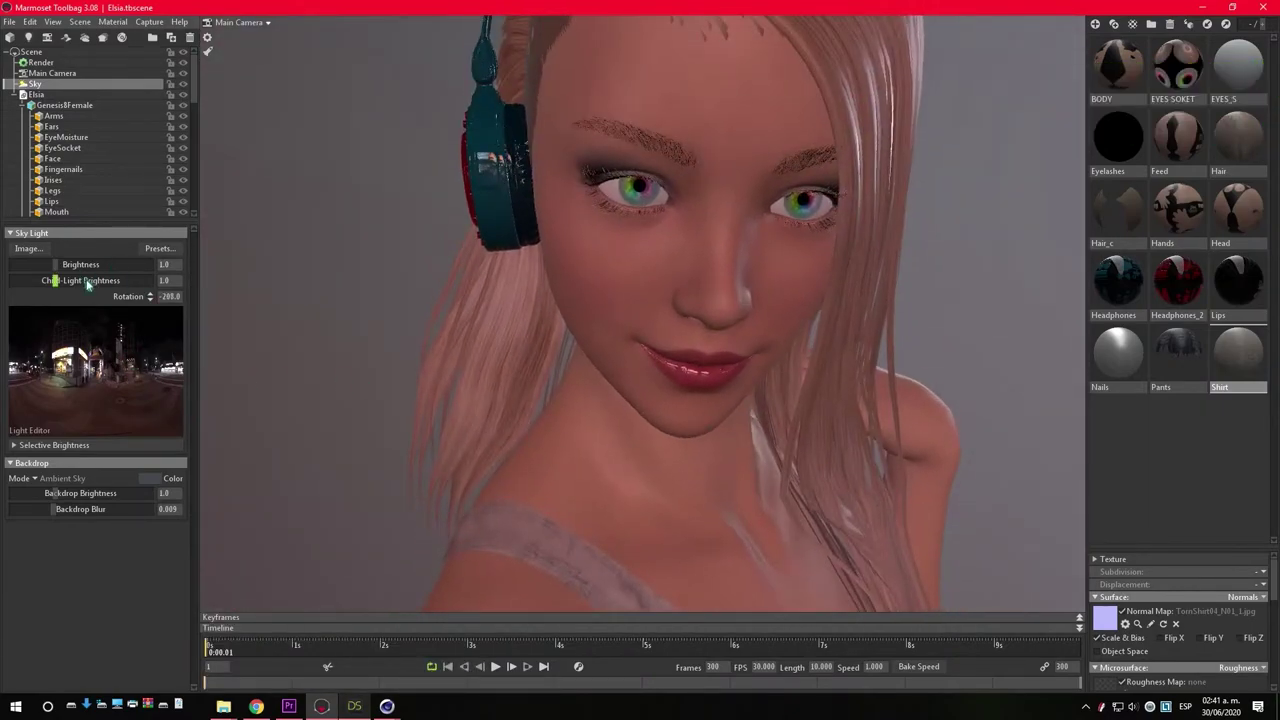
{"action": "left_click_drag", "start_coordinate": [712, 398], "coordinate": [677, 304]}
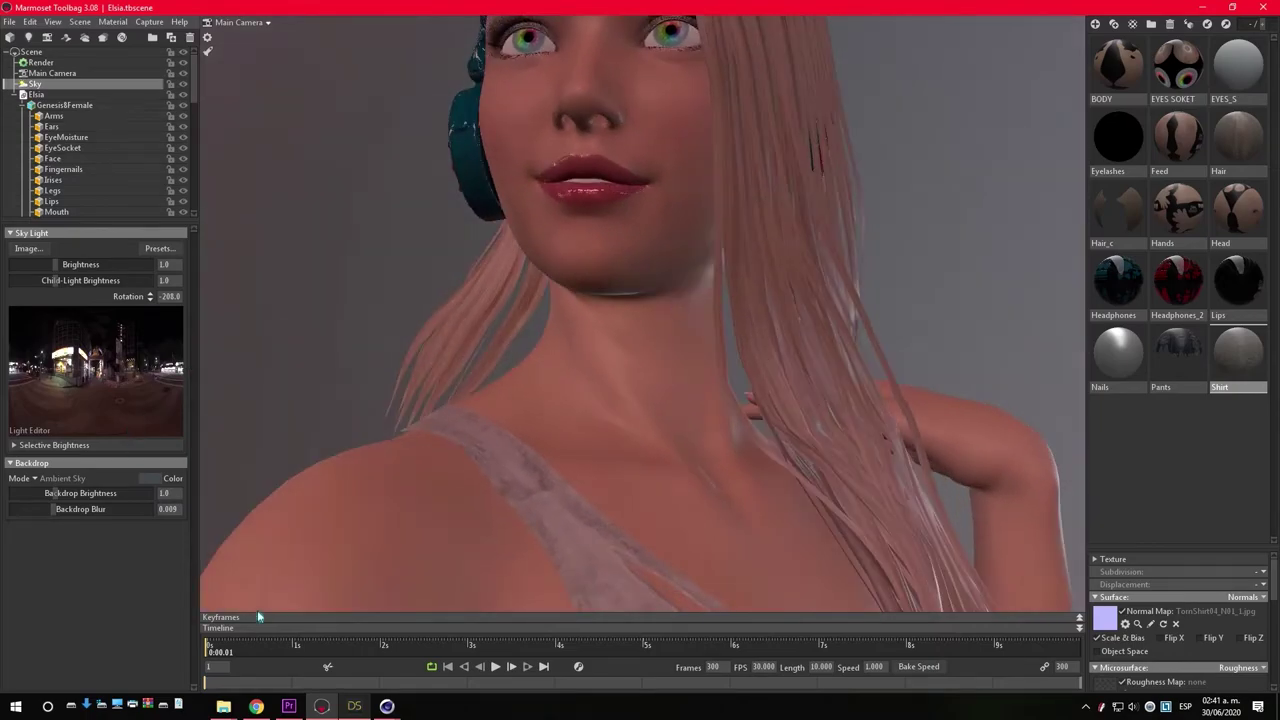
{"action": "left_click", "coordinate": [393, 707]}
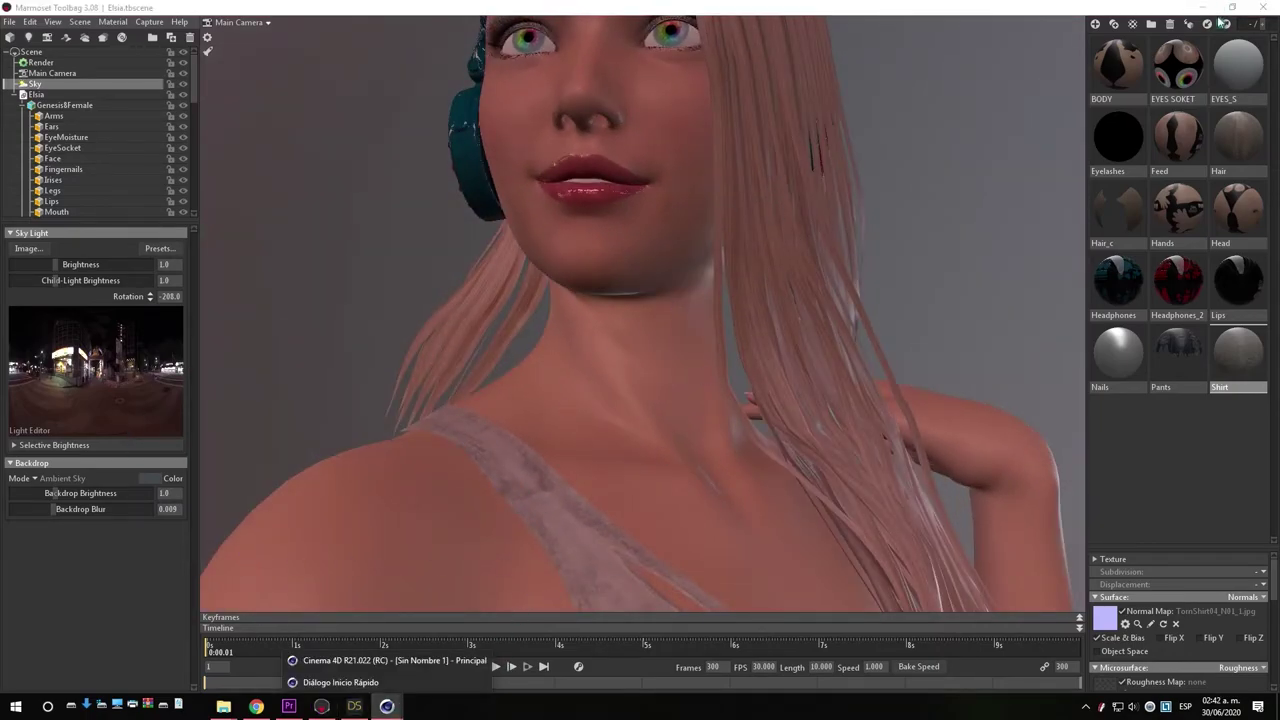
Import Elsia.fbx from Elsie_g8_2020 > FOR C4D into the Cinema 4D viewport with default FBX settings
{"action": "left_click", "coordinate": [340, 682]}
{"action": "left_click", "coordinate": [971, 109]}
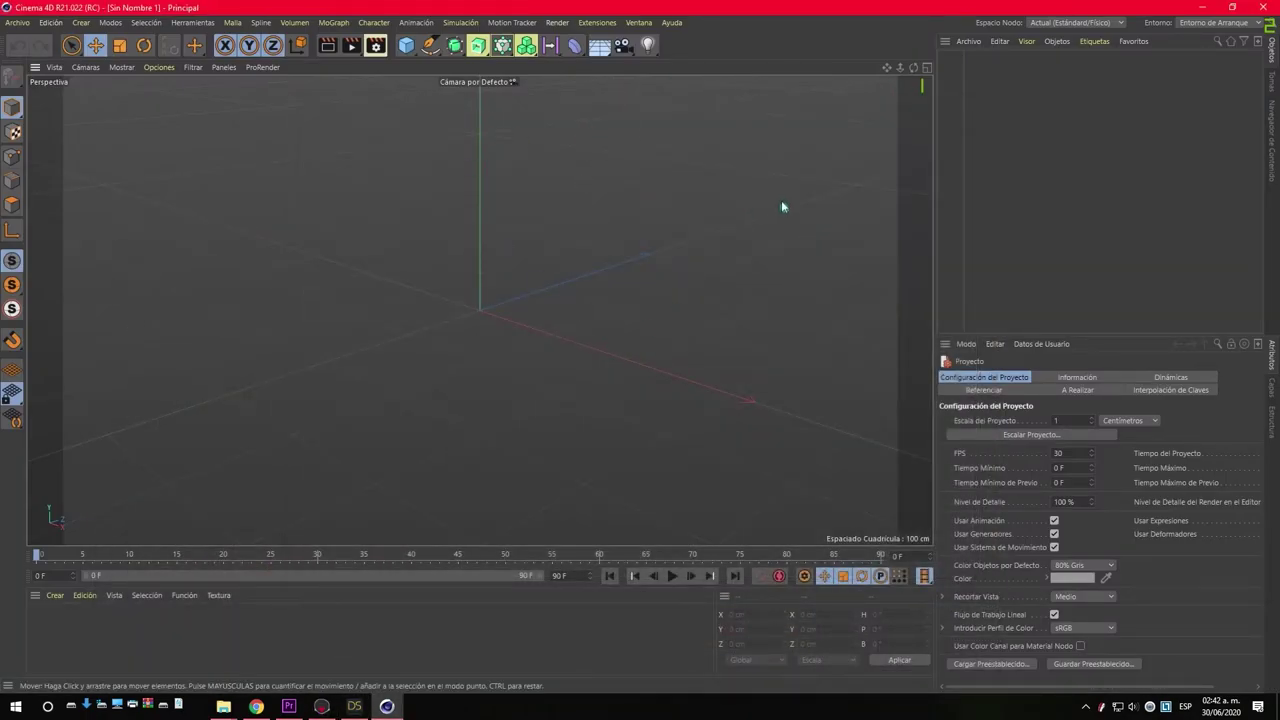
{"action": "right_click", "coordinate": [223, 706]}
{"action": "left_click", "coordinate": [194, 682]}
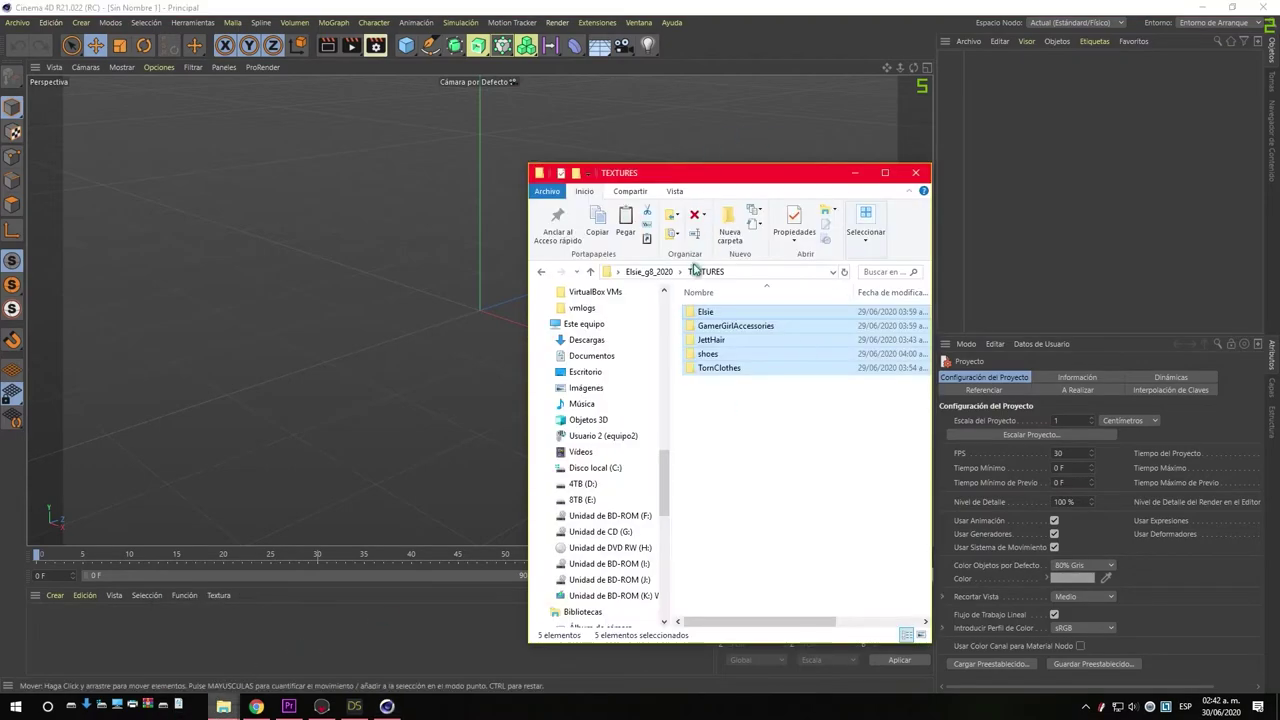
{"action": "left_click", "coordinate": [650, 272]}
{"action": "double_click", "coordinate": [710, 354]}
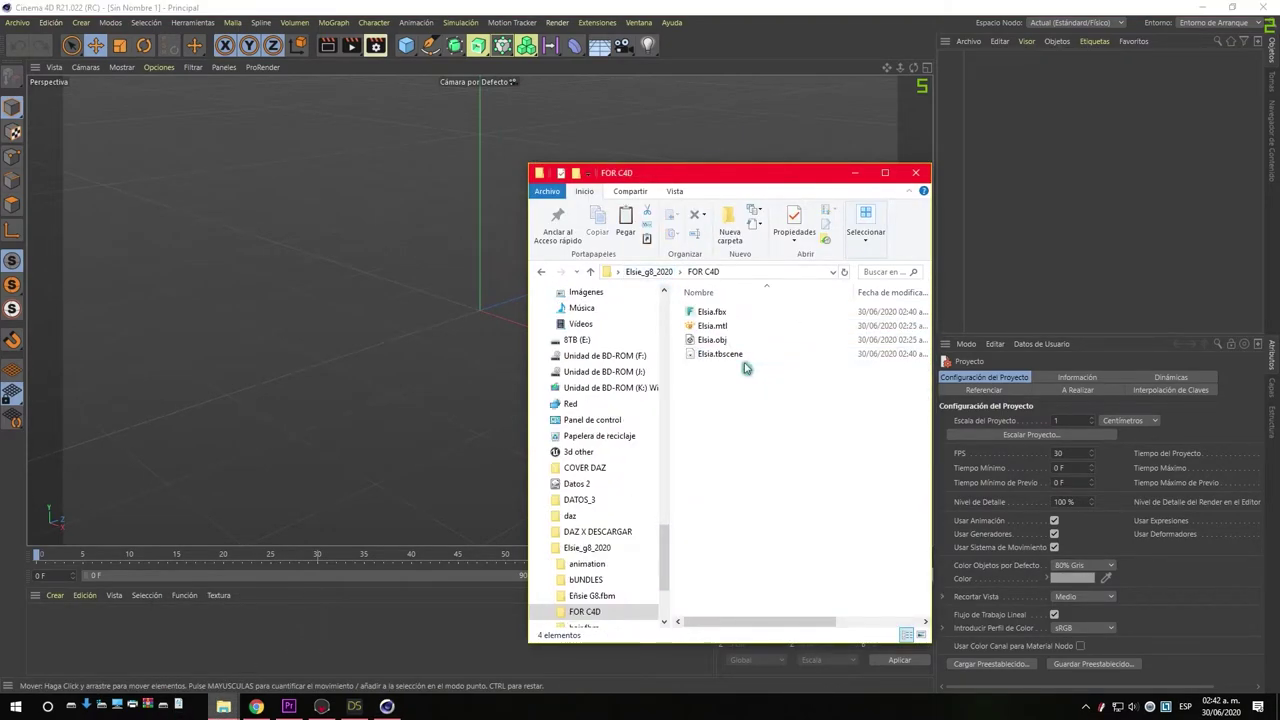
{"action": "mouse_move", "coordinate": [712, 312]}
{"action": "left_mouse_down"}
{"action": "mouse_move", "coordinate": [723, 313]}
{"action": "mouse_move", "coordinate": [454, 291]}
{"action": "left_mouse_up"}
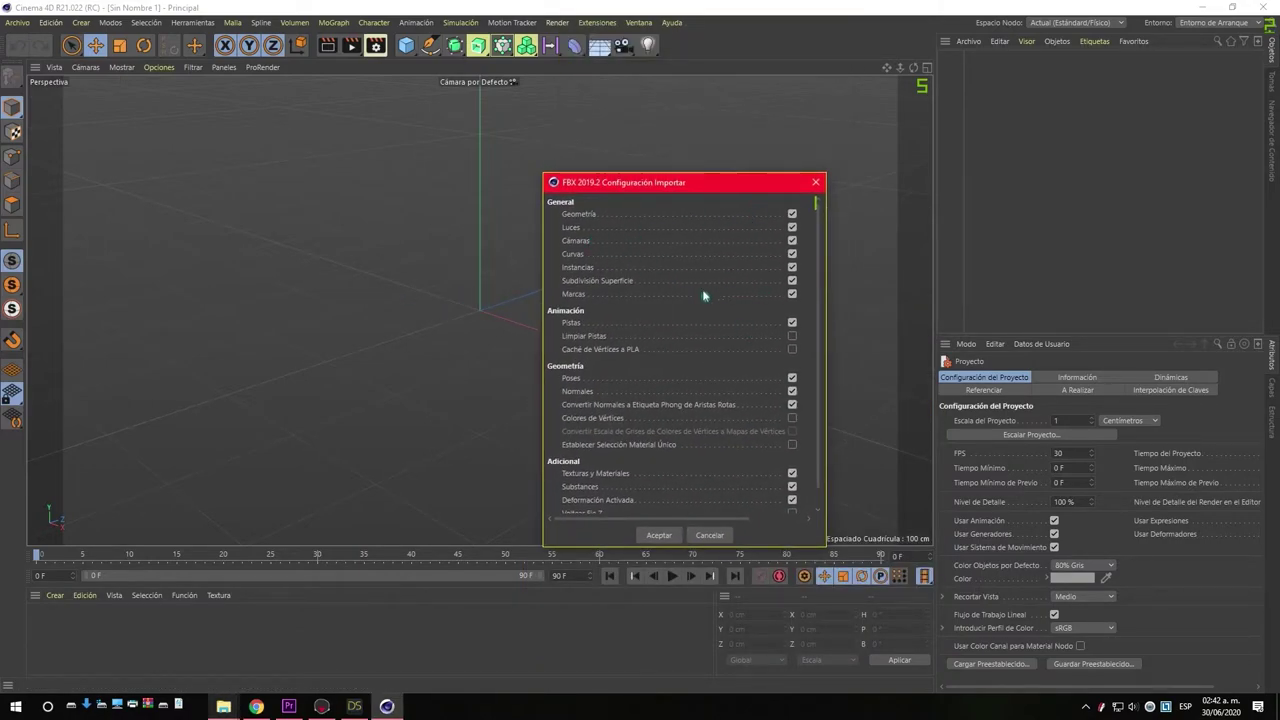
{"action": "scroll", "coordinate": [756, 451], "scroll_direction": "down", "scroll_amount": 1}
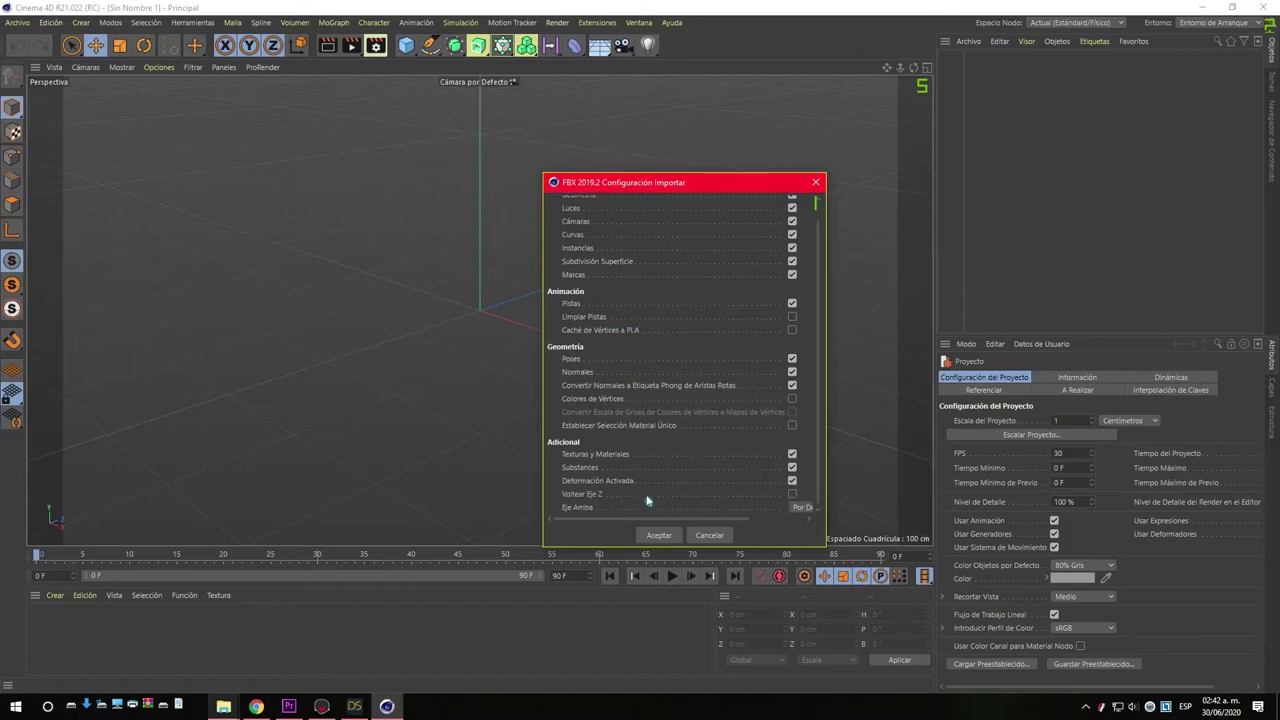
{"action": "left_click", "coordinate": [658, 535]}
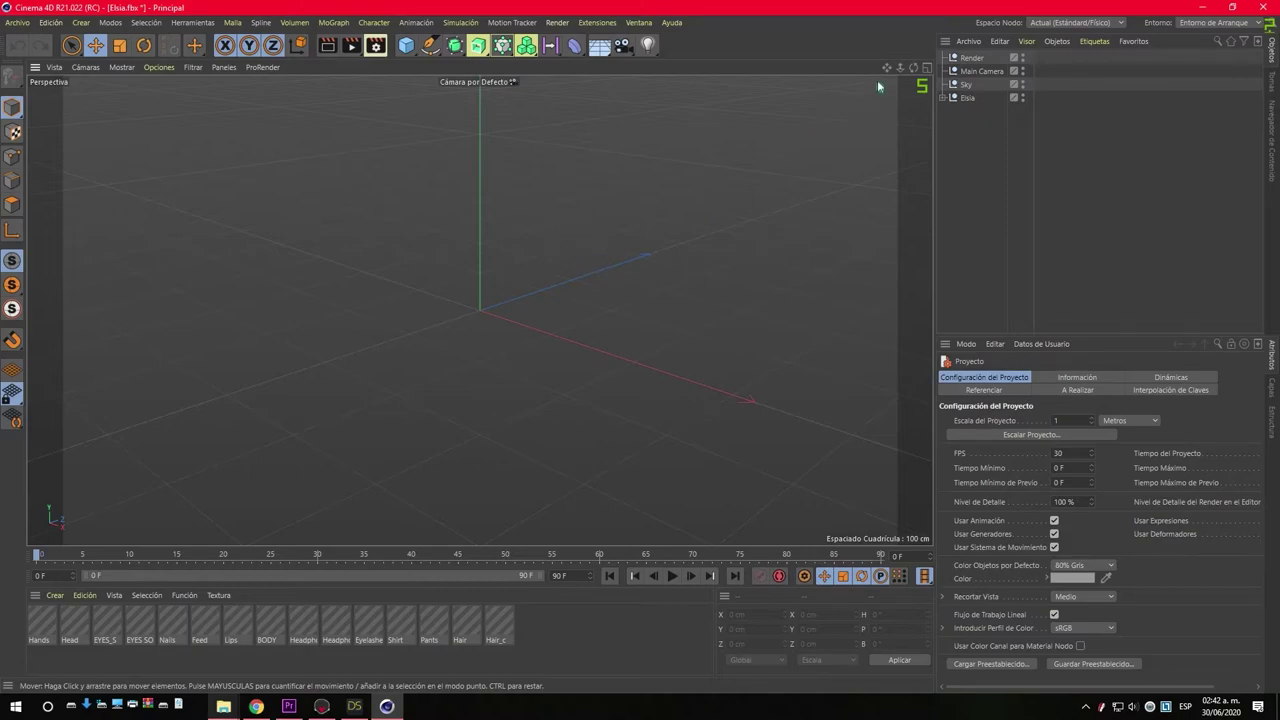
Orbit and zoom in on the imported seated figure, selecting the torn pants
{"action": "mouse_move", "coordinate": [679, 286]}
{"action": "left_mouse_down", "text": "alt"}
{"action": "mouse_move", "coordinate": [631, 284]}
{"action": "mouse_move", "coordinate": [701, 372]}
{"action": "left_mouse_up", "text": "alt"}
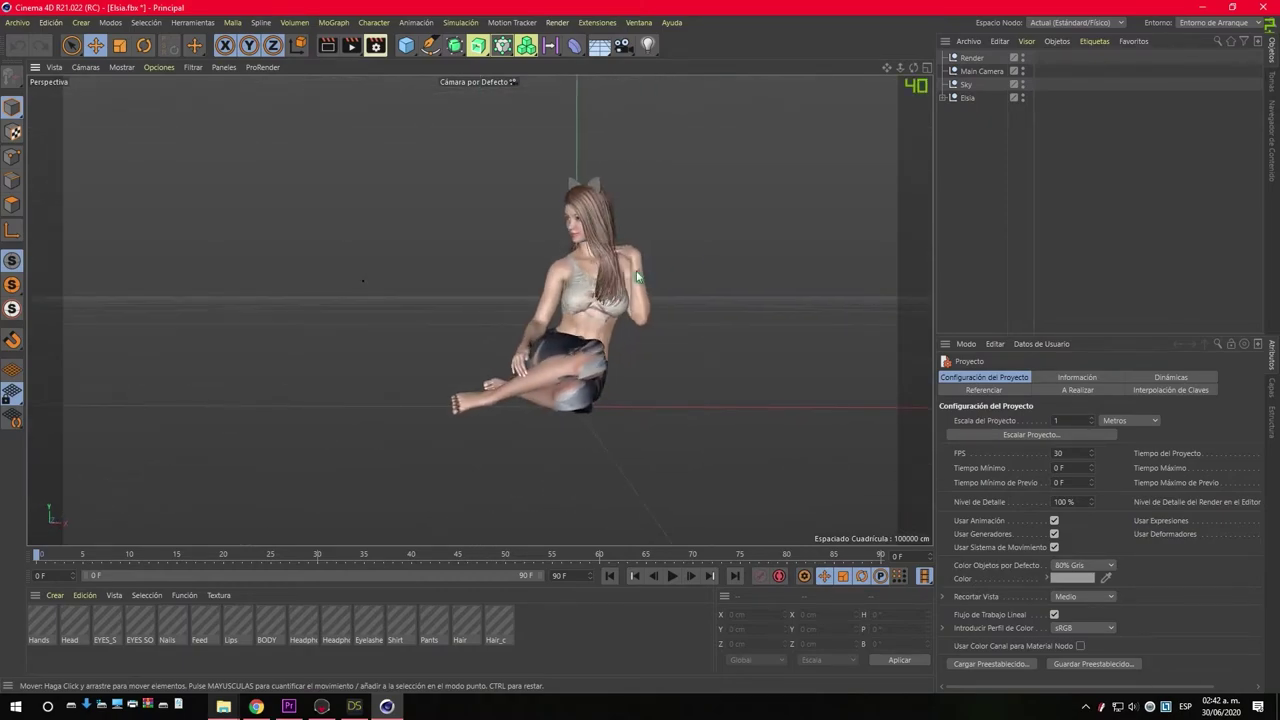
{"action": "scroll", "coordinate": [764, 199], "scroll_direction": "up", "scroll_amount": 5}
{"action": "mouse_move", "coordinate": [764, 199]}
{"action": "left_mouse_down", "text": "alt"}
{"action": "mouse_move", "coordinate": [751, 304]}
{"action": "mouse_move", "coordinate": [846, 290]}
{"action": "mouse_move", "coordinate": [711, 318]}
{"action": "mouse_move", "coordinate": [440, 238]}
{"action": "mouse_move", "coordinate": [694, 412]}
{"action": "mouse_move", "coordinate": [689, 297]}
{"action": "mouse_move", "coordinate": [660, 346]}
{"action": "mouse_move", "coordinate": [777, 346]}
{"action": "mouse_move", "coordinate": [451, 326]}
{"action": "mouse_move", "coordinate": [600, 192]}
{"action": "mouse_move", "coordinate": [651, 291]}
{"action": "mouse_move", "coordinate": [717, 336]}
{"action": "mouse_move", "coordinate": [613, 213]}
{"action": "mouse_move", "coordinate": [617, 190]}
{"action": "left_mouse_up", "text": "alt"}
{"action": "left_click", "coordinate": [758, 353]}
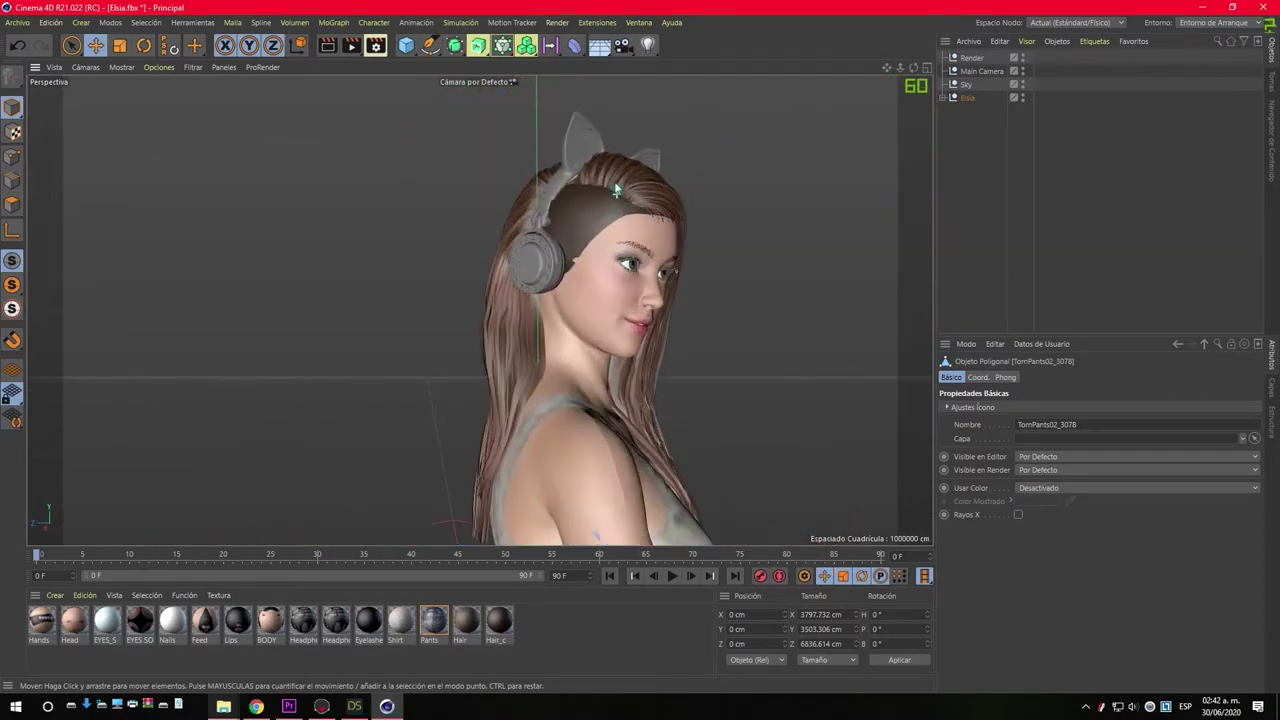
{"action": "left_click_drag", "start_coordinate": [688, 271], "coordinate": [703, 286], "text": "alt"}
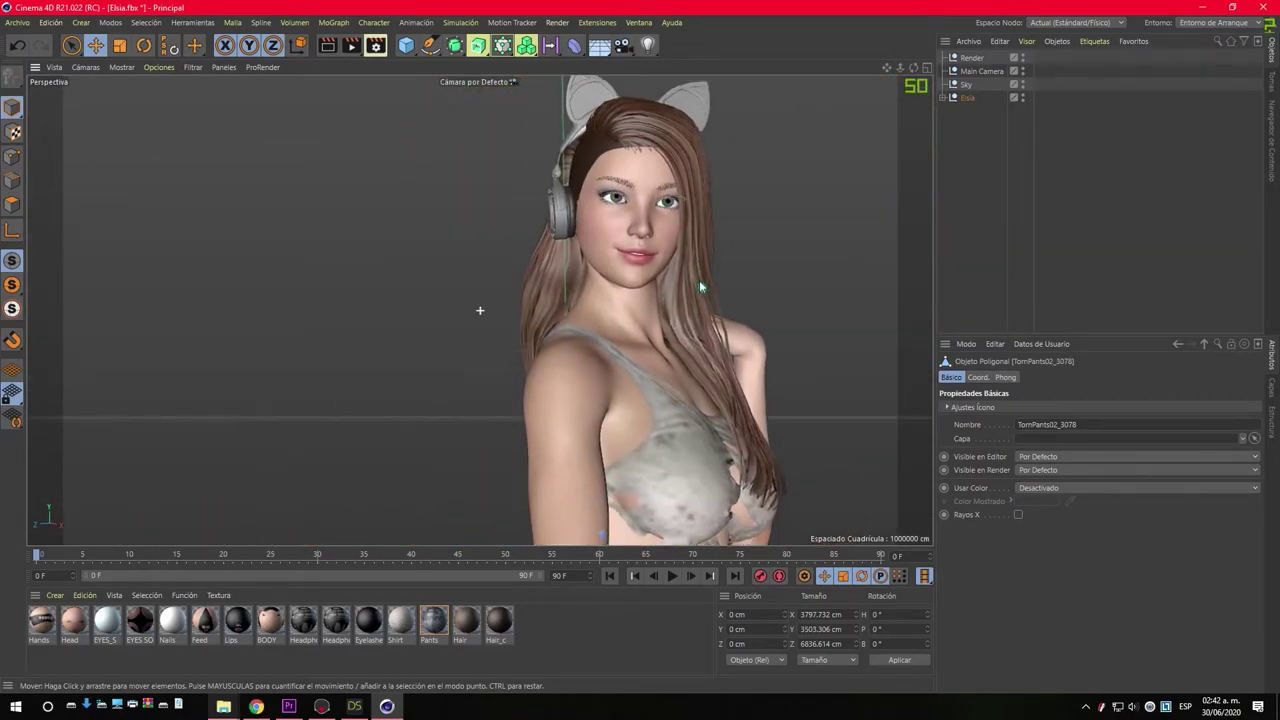
{"action": "scroll", "coordinate": [698, 254], "scroll_direction": "up", "scroll_amount": 5}
{"action": "scroll", "coordinate": [660, 404], "scroll_direction": "down", "scroll_amount": 8}
{"action": "middle_click_drag", "start_coordinate": [660, 404], "coordinate": [655, 276], "text": "alt"}
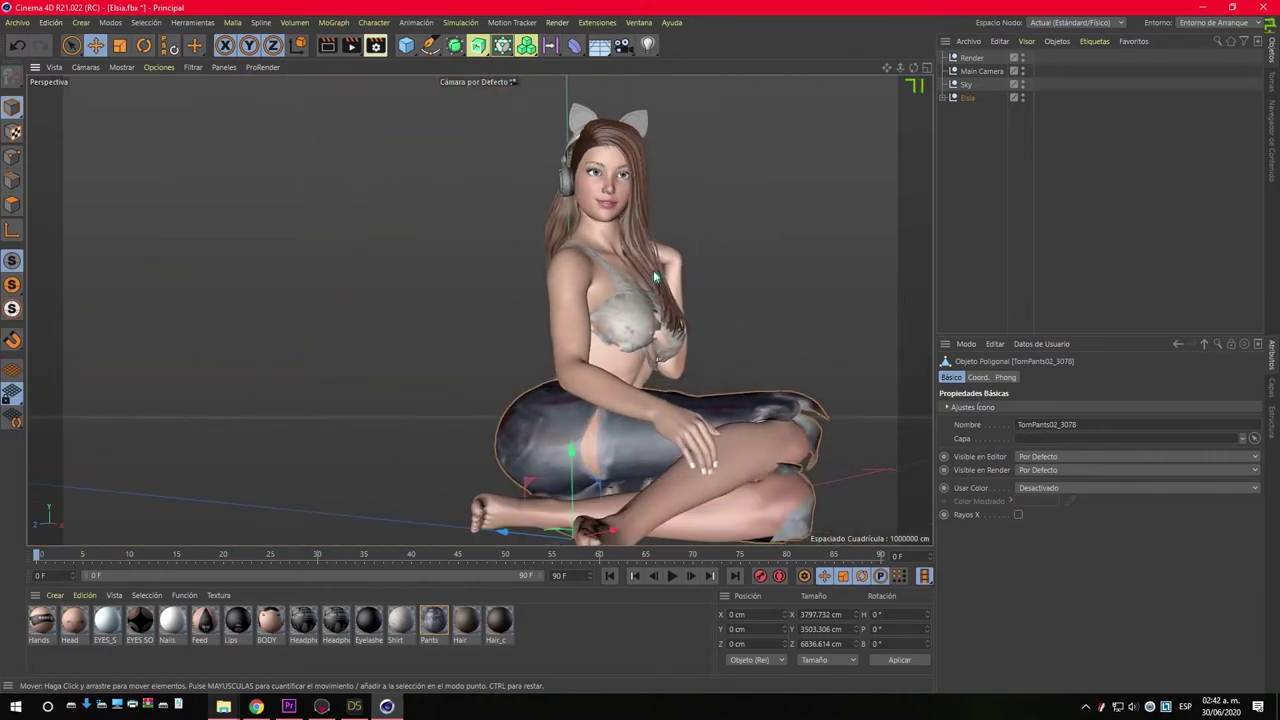
Preview a render of the figure, then close in on her face
{"action": "left_click", "coordinate": [328, 50]}
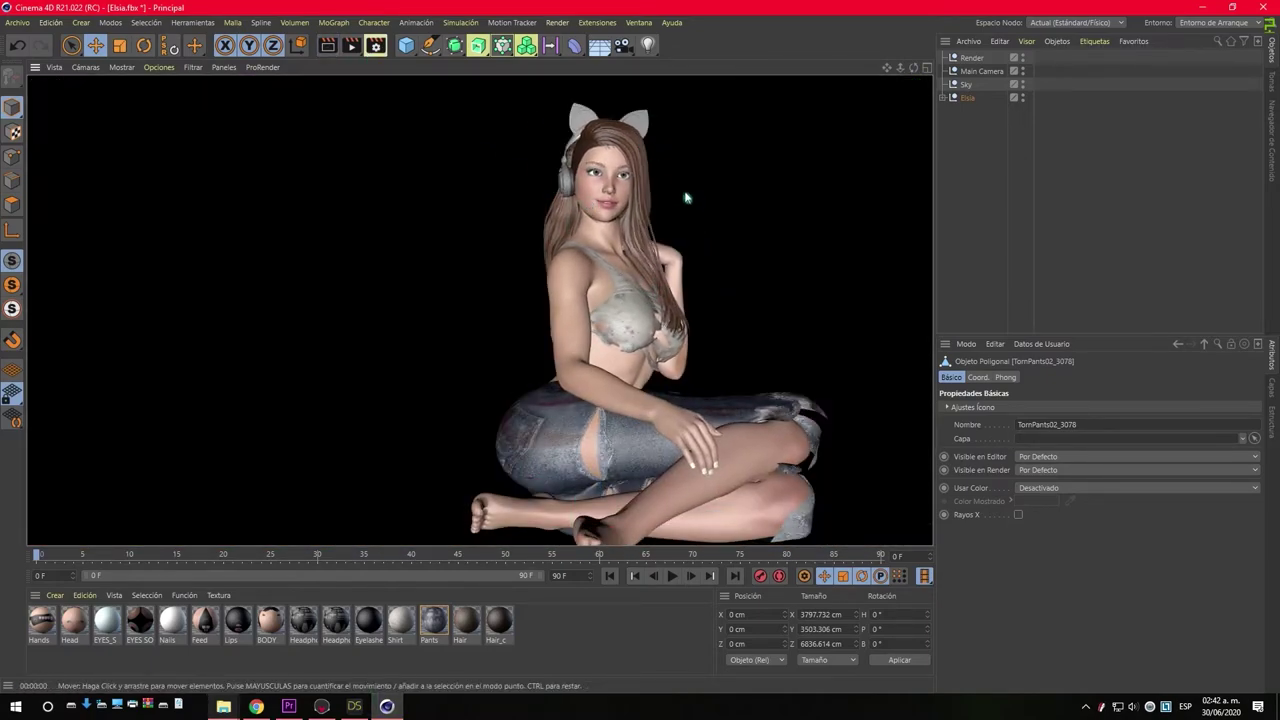
{"action": "left_click", "coordinate": [692, 283]}
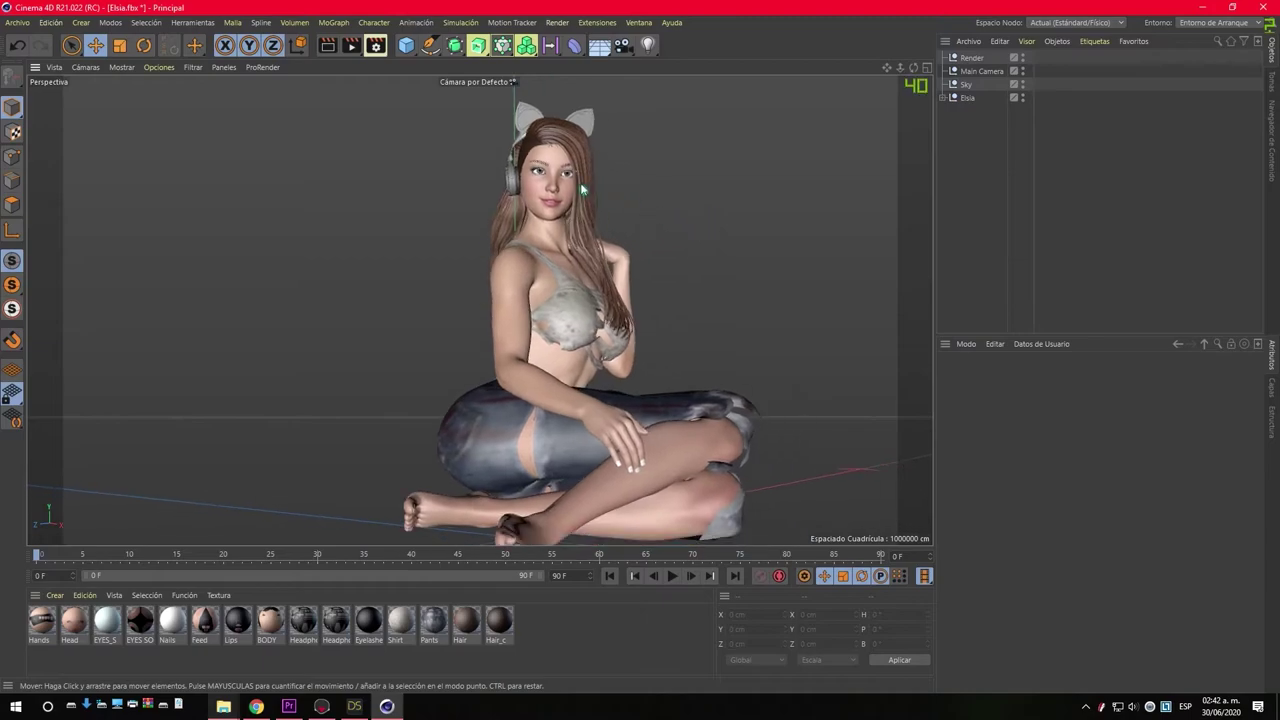
{"action": "left_click_drag", "start_coordinate": [706, 234], "coordinate": [583, 114], "text": "alt"}
{"action": "scroll", "coordinate": [583, 114], "scroll_direction": "up", "scroll_amount": 5}
{"action": "scroll", "coordinate": [549, 331], "scroll_direction": "up", "scroll_amount": 2}
{"action": "scroll", "coordinate": [498, 341], "scroll_direction": "down", "scroll_amount": 3}
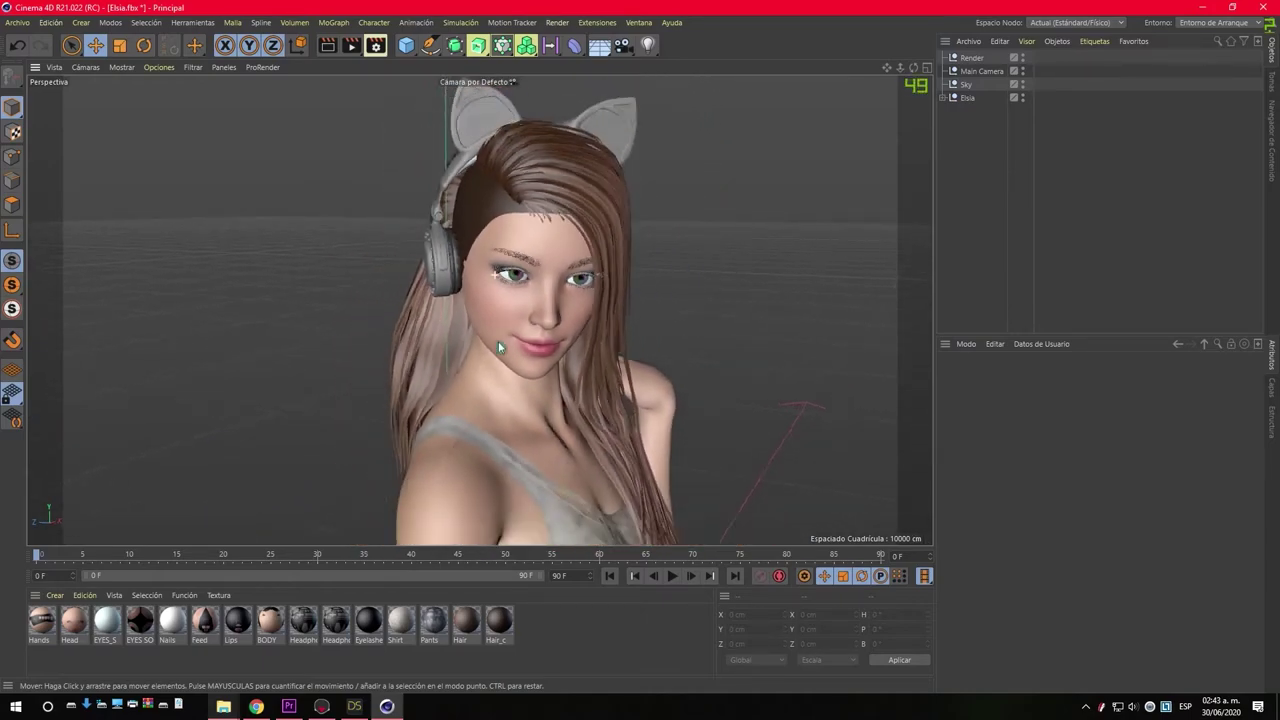
{"action": "scroll", "coordinate": [498, 341], "scroll_direction": "up", "scroll_amount": 4}
{"action": "scroll", "coordinate": [552, 345], "scroll_direction": "up", "scroll_amount": 2}
{"action": "scroll", "coordinate": [552, 345], "scroll_direction": "up", "scroll_amount": 1}
Select the hair object and bring up the Hair_c material settings
{"action": "left_click_drag", "start_coordinate": [552, 345], "coordinate": [508, 266], "text": "alt"}
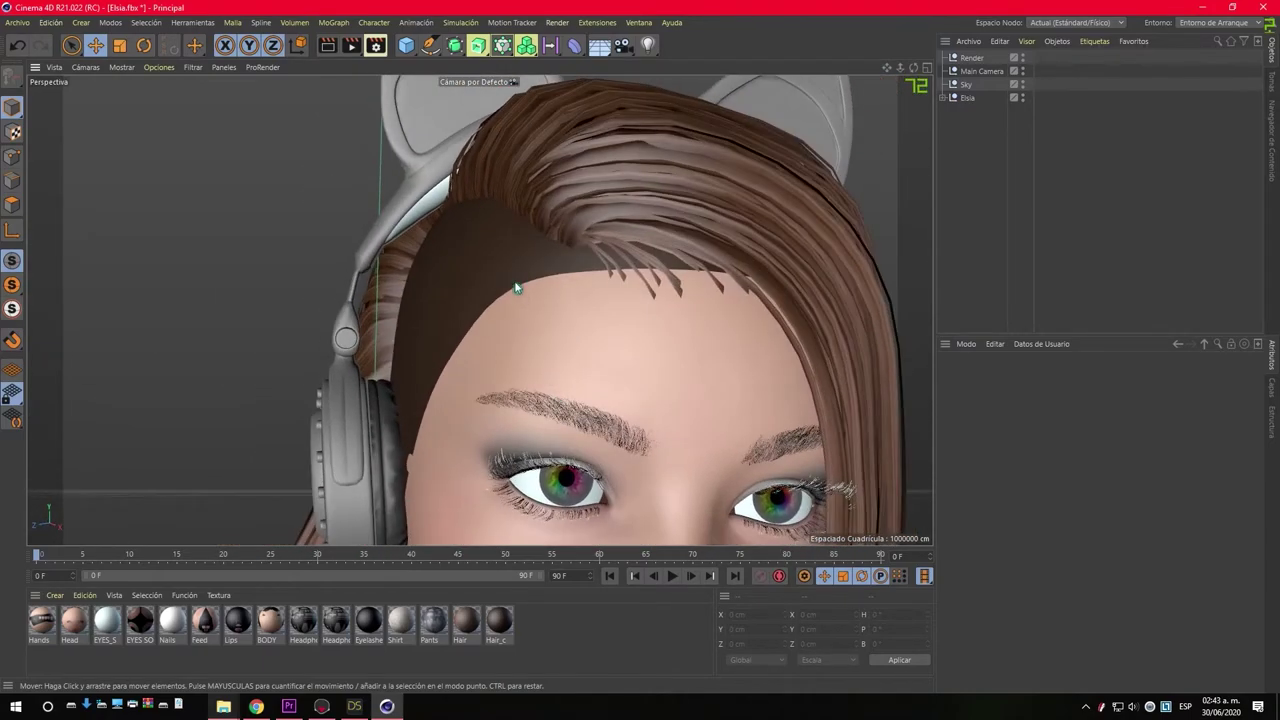
{"action": "left_click", "coordinate": [507, 264]}
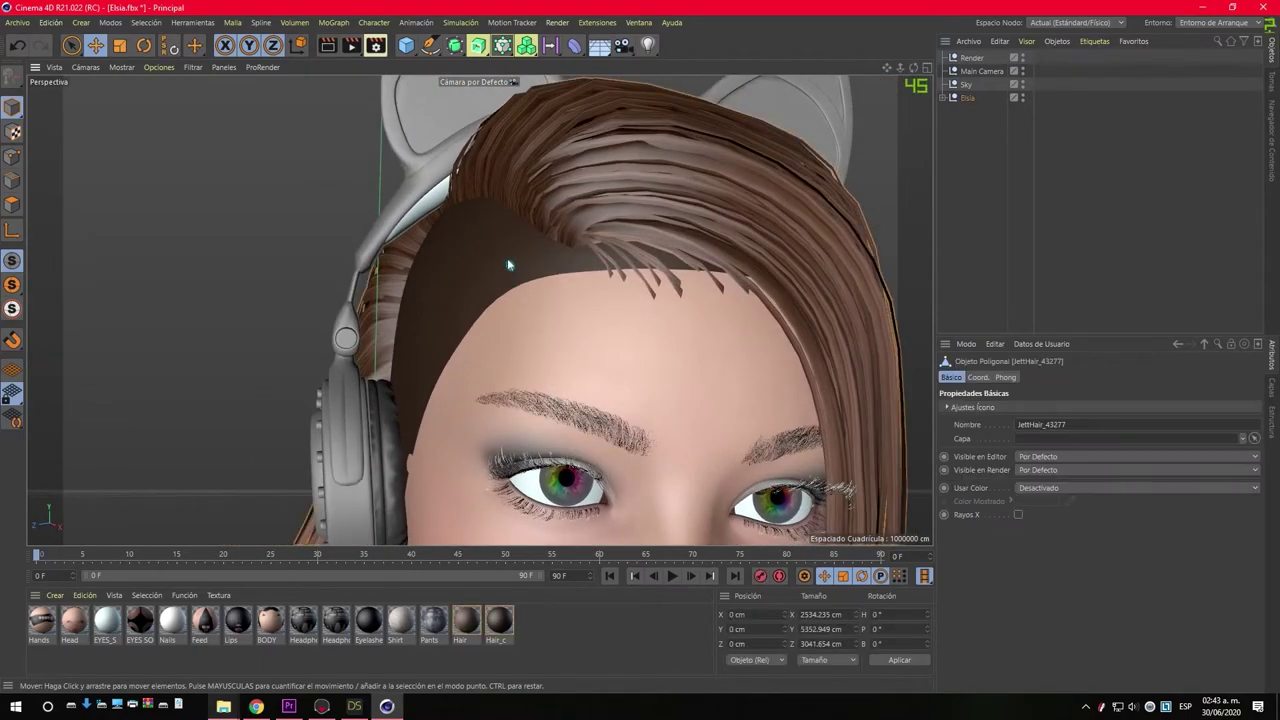
{"action": "left_click", "coordinate": [500, 636]}
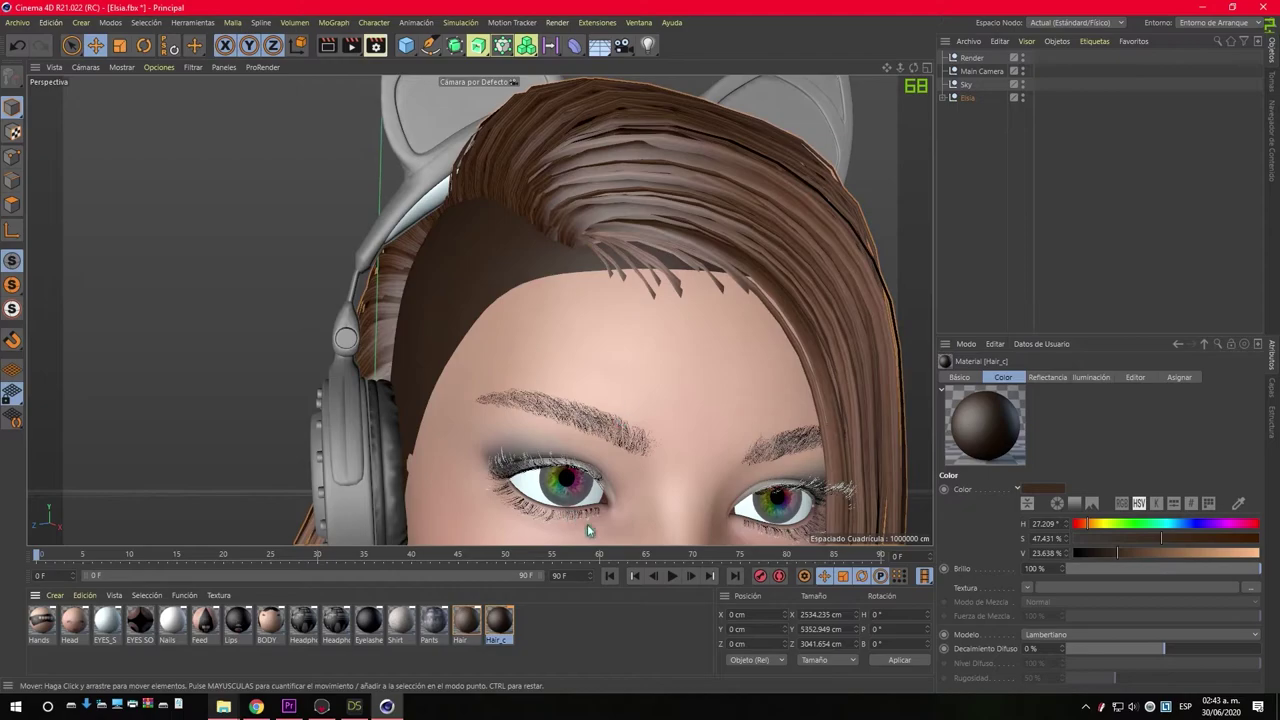
Load JettHairScalpB.jpg from the JettHair folder as the Hair_c alpha texture
{"action": "double_click", "coordinate": [500, 624]}
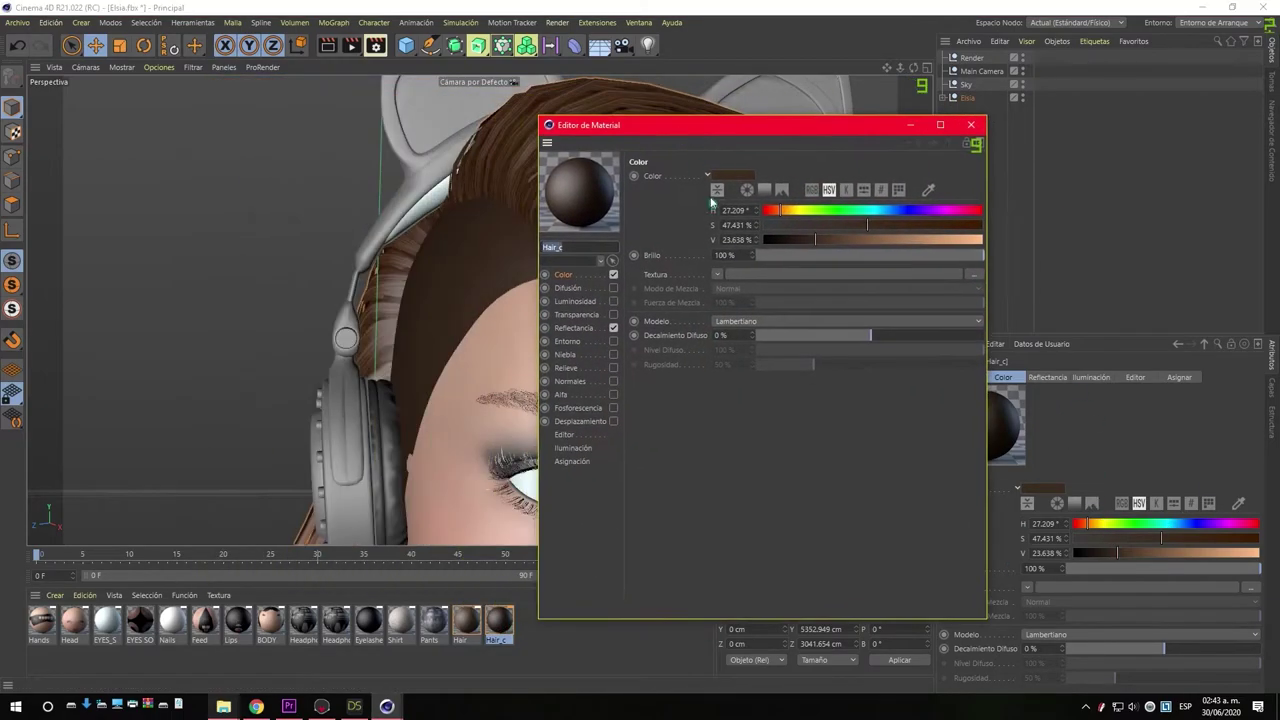
{"action": "left_click", "coordinate": [563, 396]}
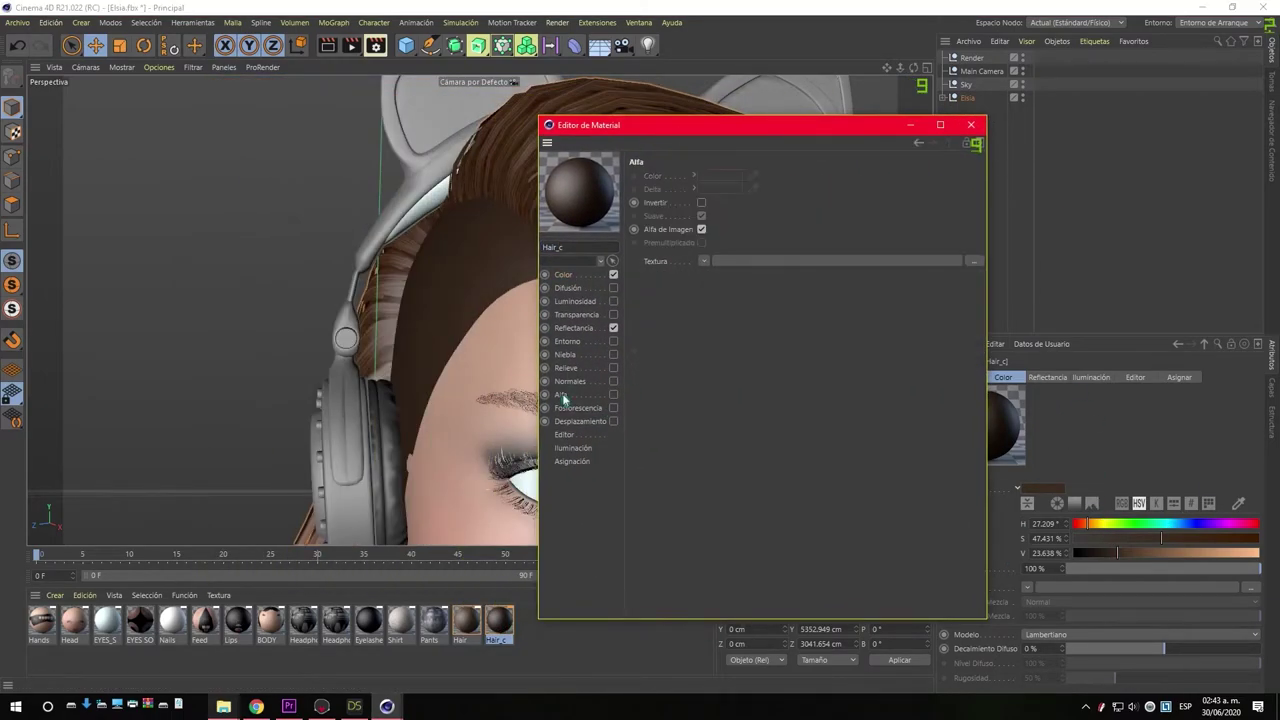
{"action": "left_click", "coordinate": [978, 264]}
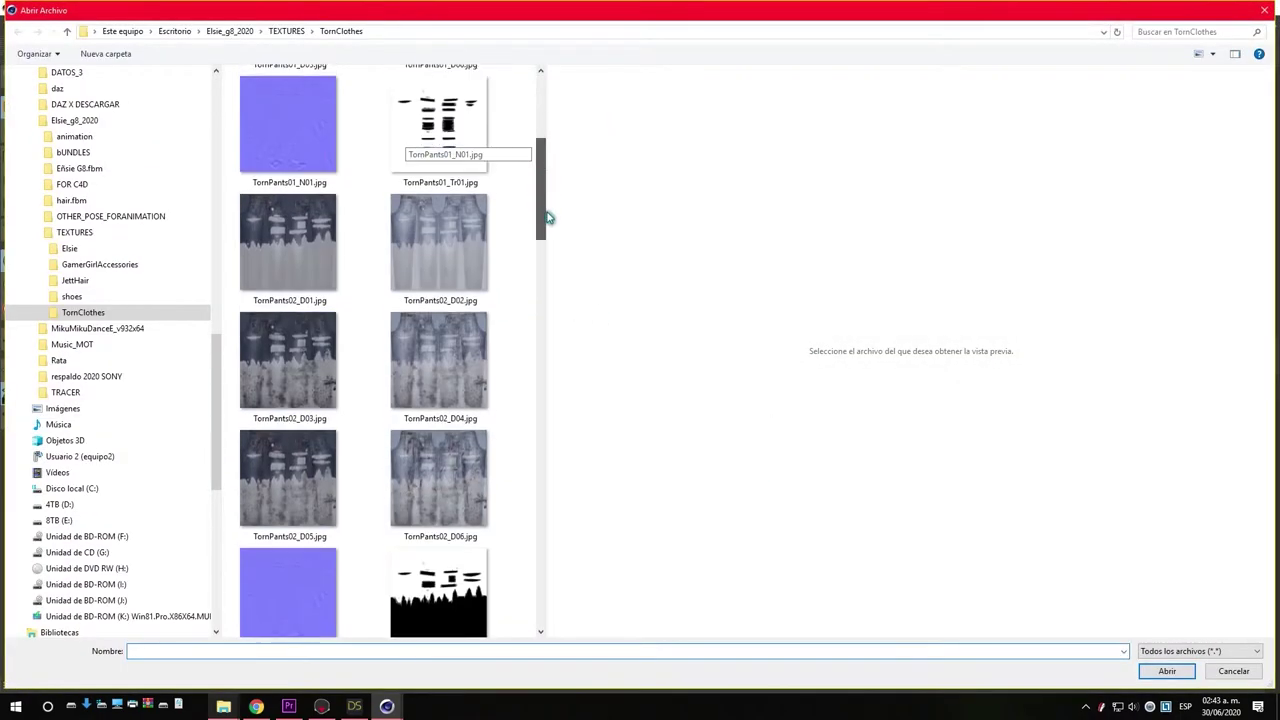
{"action": "left_click", "coordinate": [77, 280]}
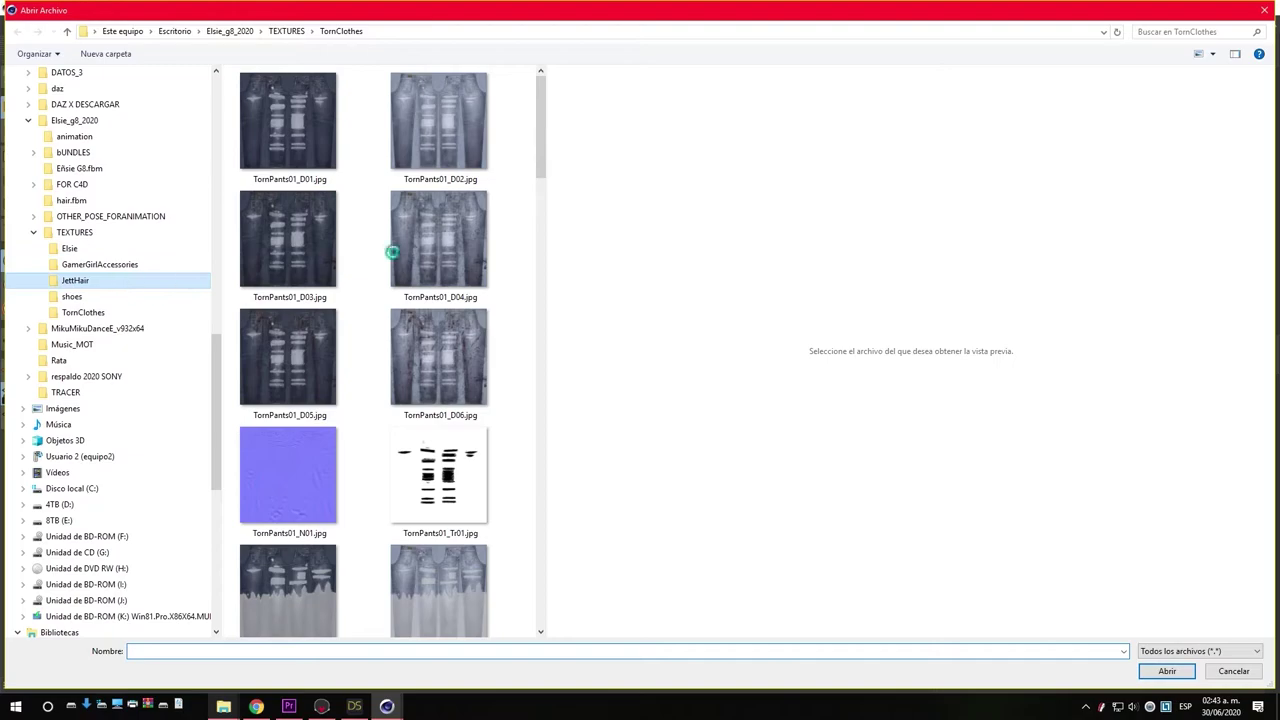
{"action": "left_click", "coordinate": [268, 204]}
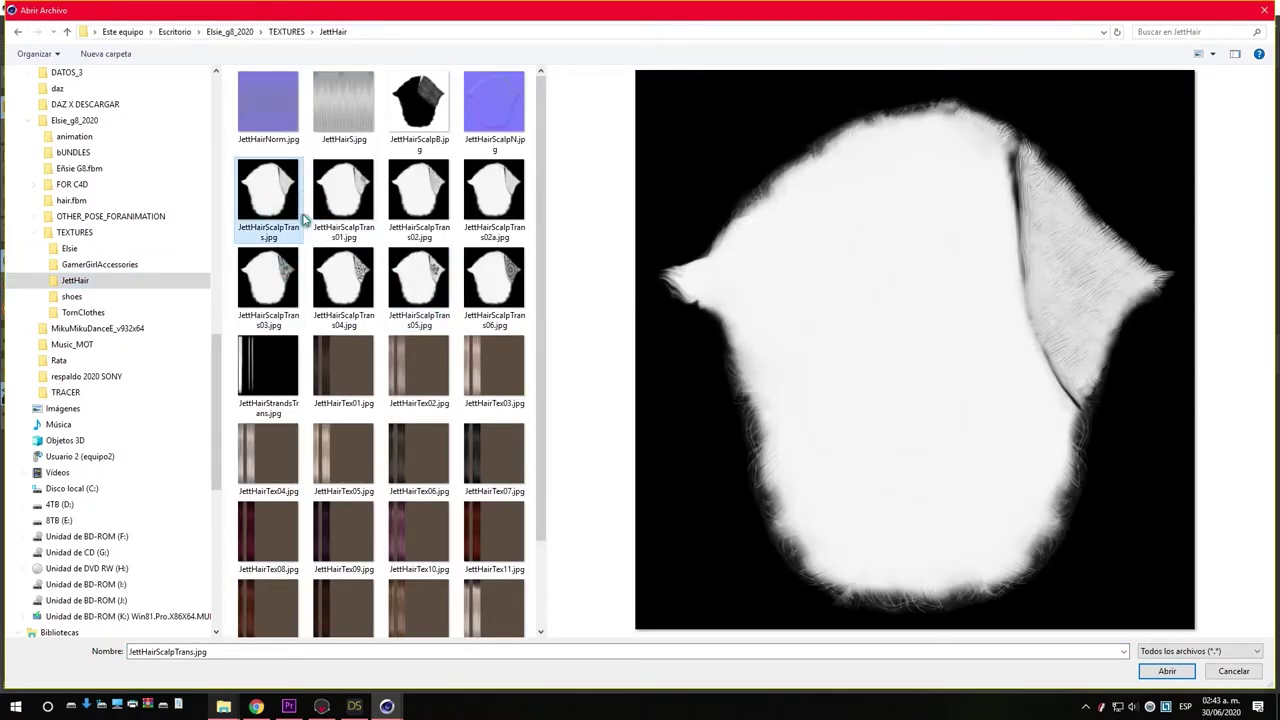
{"action": "left_click", "coordinate": [414, 131]}
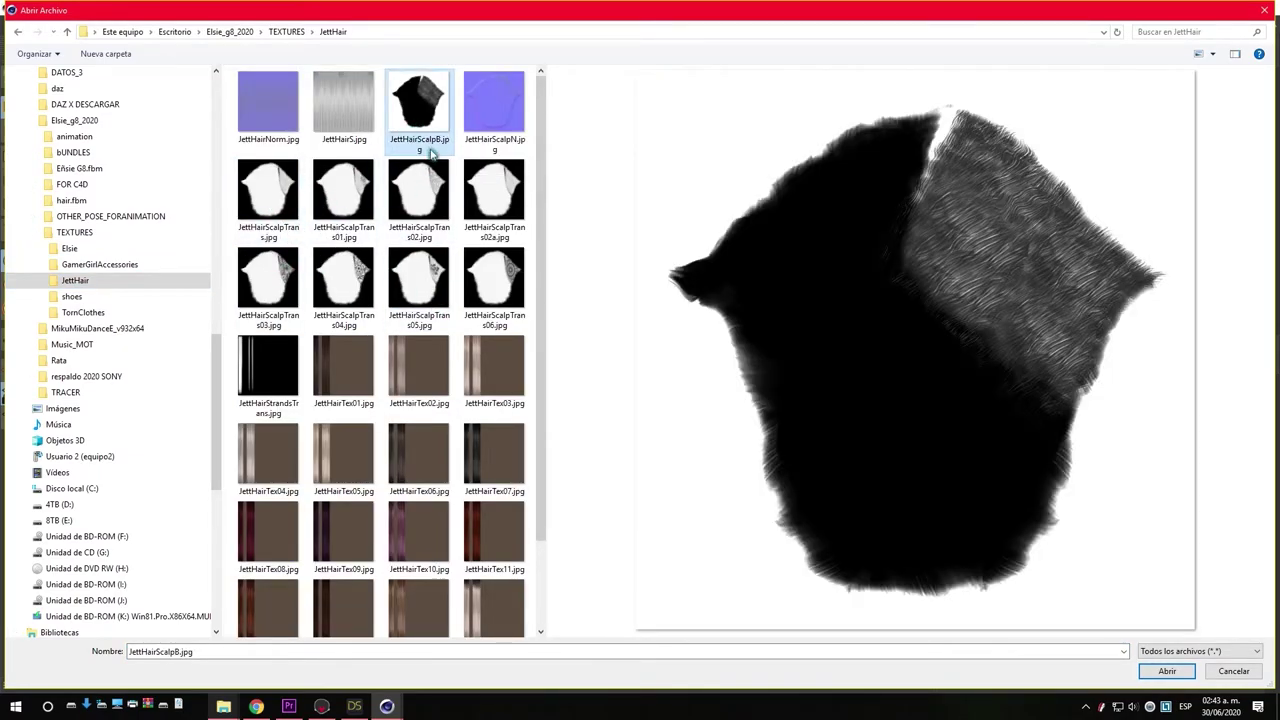
{"action": "double_click", "coordinate": [432, 151]}
{"action": "left_click", "coordinate": [673, 400]}
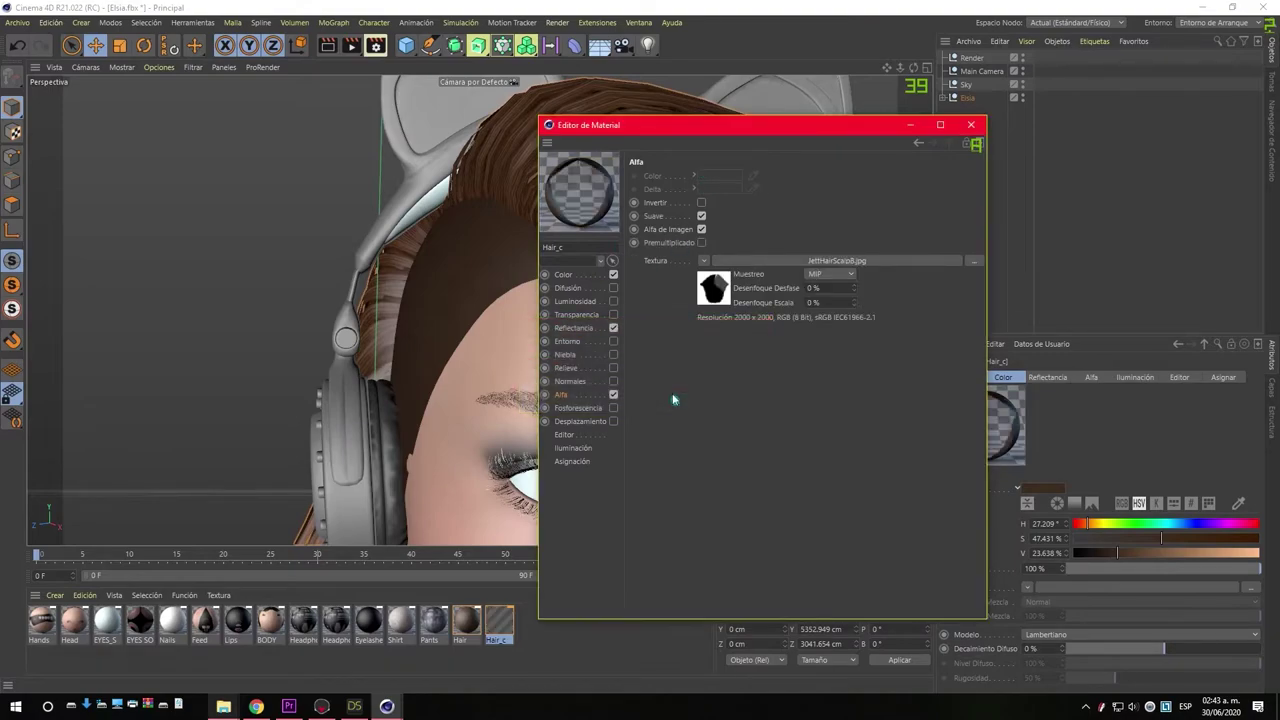
Invert the alpha map and inspect the forehead hairline up close
{"action": "left_click", "coordinate": [701, 203]}
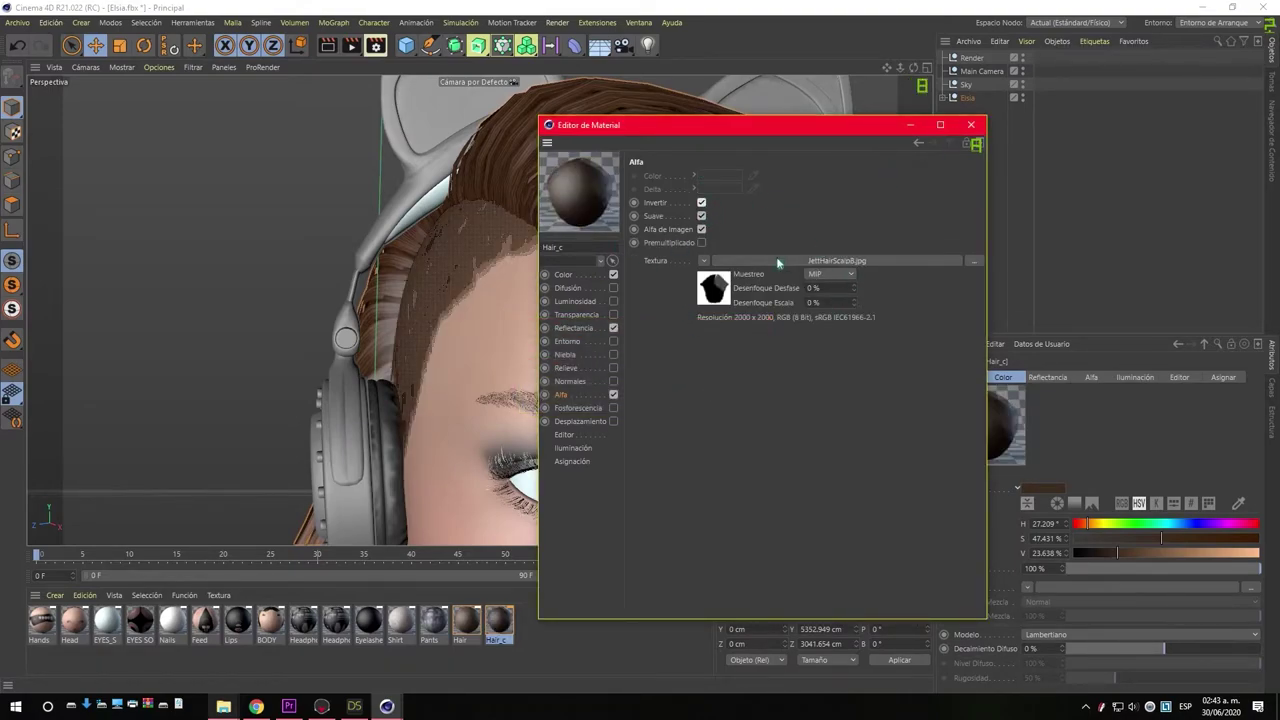
{"action": "left_click", "coordinate": [970, 124]}
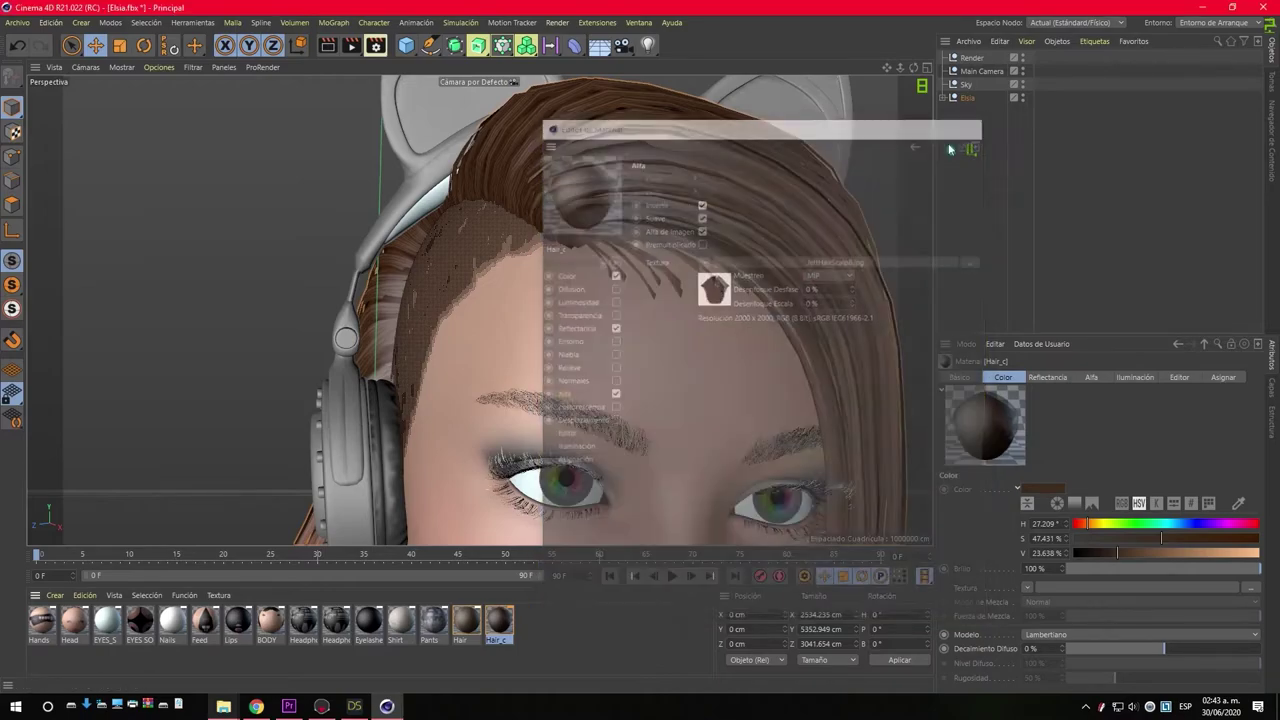
{"action": "mouse_move", "coordinate": [566, 280]}
{"action": "left_mouse_down", "text": "alt"}
{"action": "mouse_move", "coordinate": [614, 314]}
{"action": "mouse_move", "coordinate": [580, 296]}
{"action": "left_mouse_up", "text": "alt"}
{"action": "scroll", "coordinate": [610, 305], "scroll_direction": "up", "scroll_amount": 5}
{"action": "scroll", "coordinate": [605, 298], "scroll_direction": "down", "scroll_amount": 5}
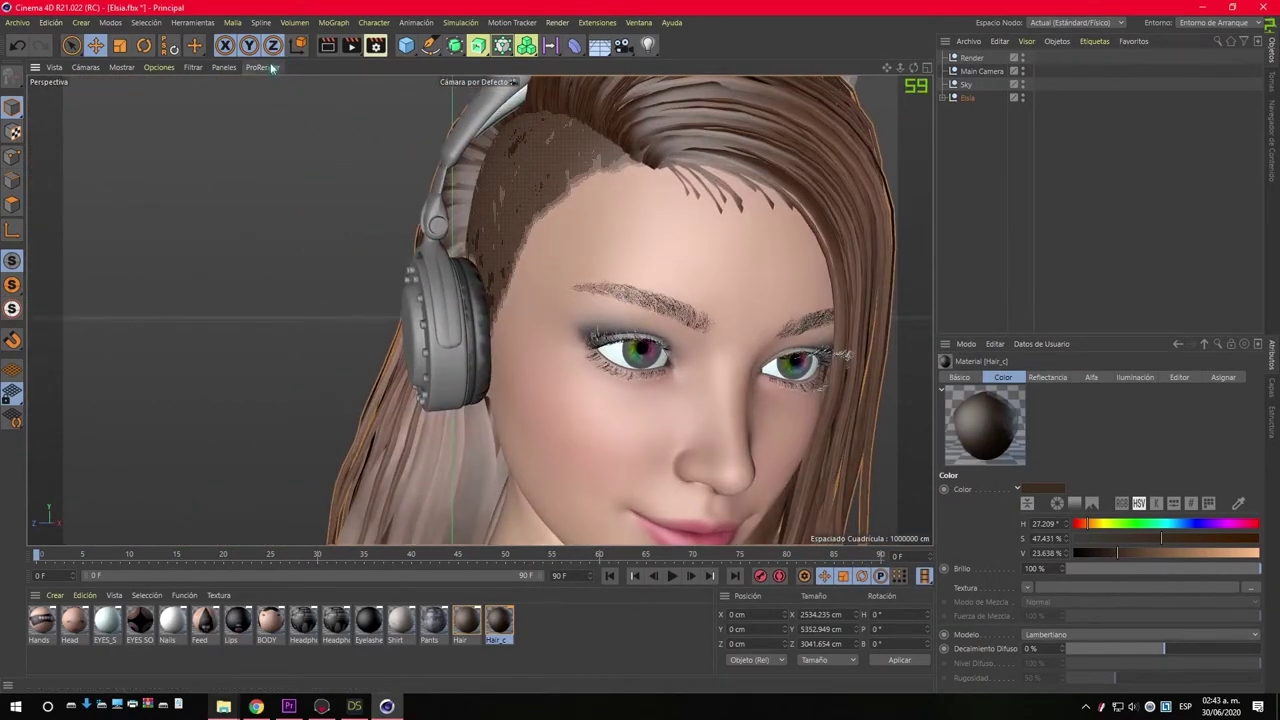
Preview the updated hair and switch the lips reflectance type to GGX
{"action": "left_click", "coordinate": [326, 50]}
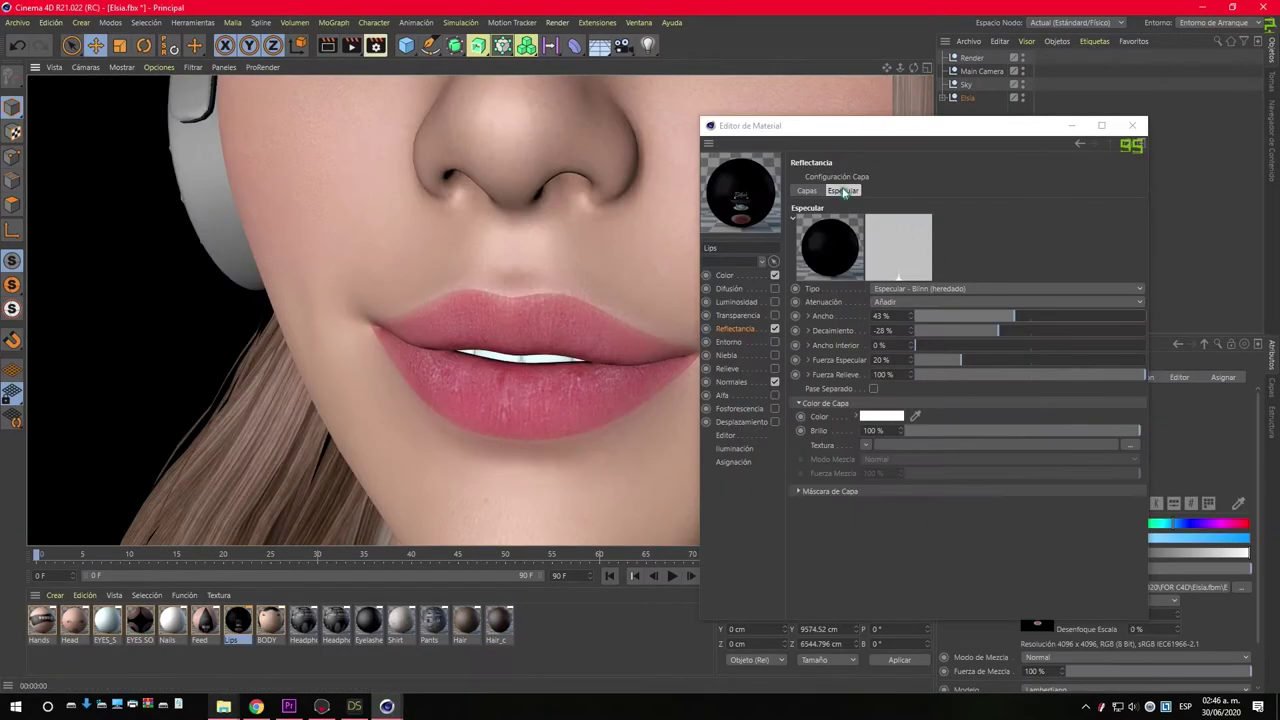
{"action": "left_click", "coordinate": [918, 289]}
{"action": "left_click", "coordinate": [883, 317]}
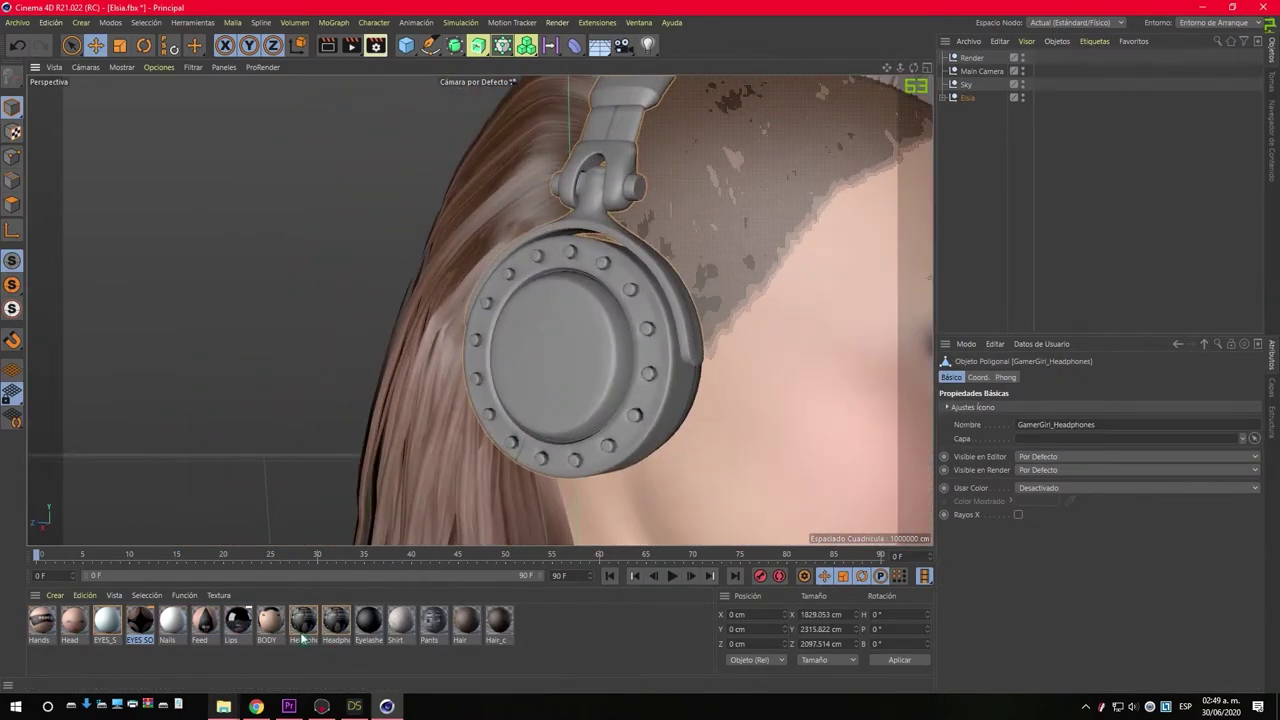
Set the Headphones material's specular layer colour to cyan, leaving the type unchanged
{"action": "double_click", "coordinate": [303, 625]}
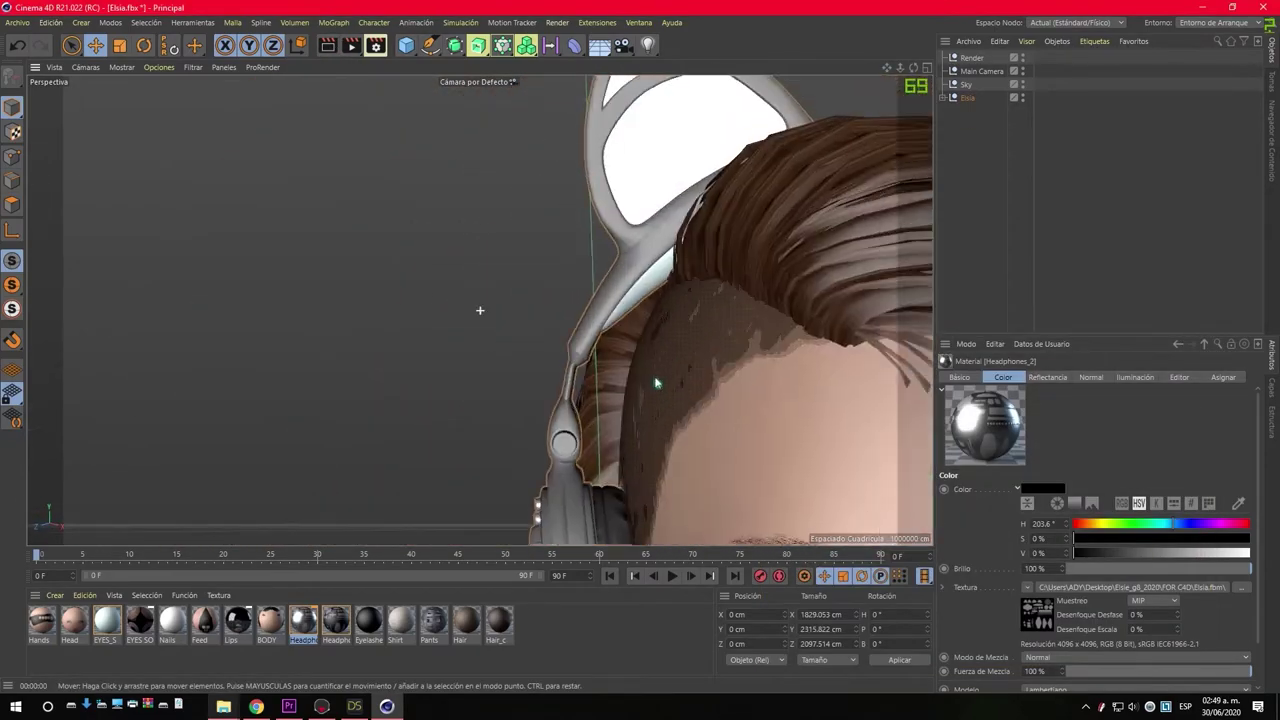
{"action": "left_click", "coordinate": [238, 291]}
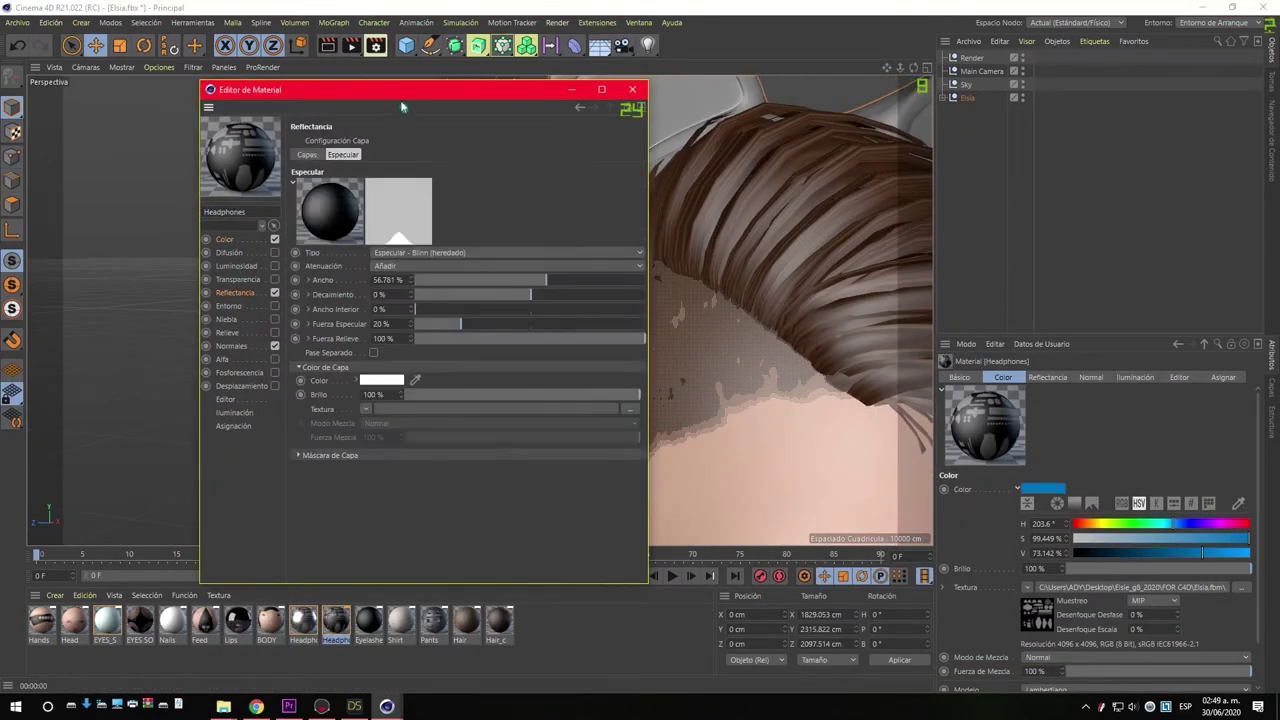
{"action": "left_click", "coordinate": [910, 415]}
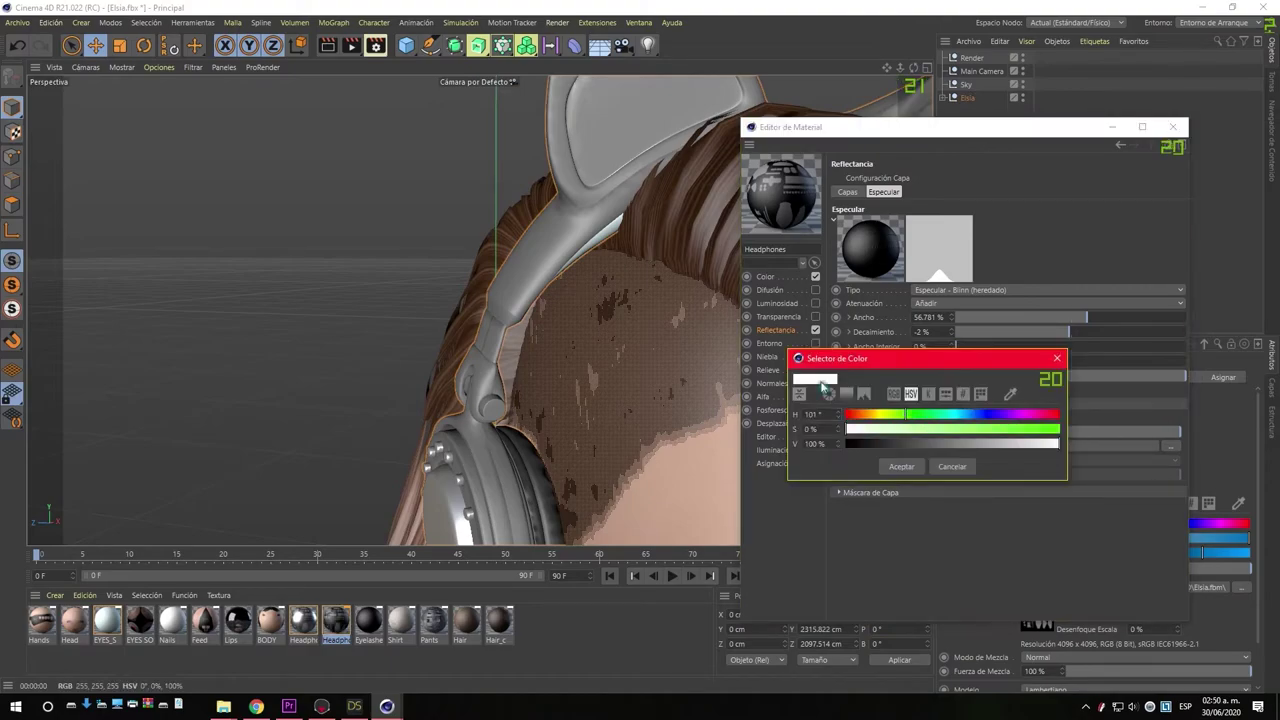
{"action": "left_click_drag", "start_coordinate": [927, 435], "coordinate": [1020, 437]}
{"action": "left_click", "coordinate": [901, 466]}
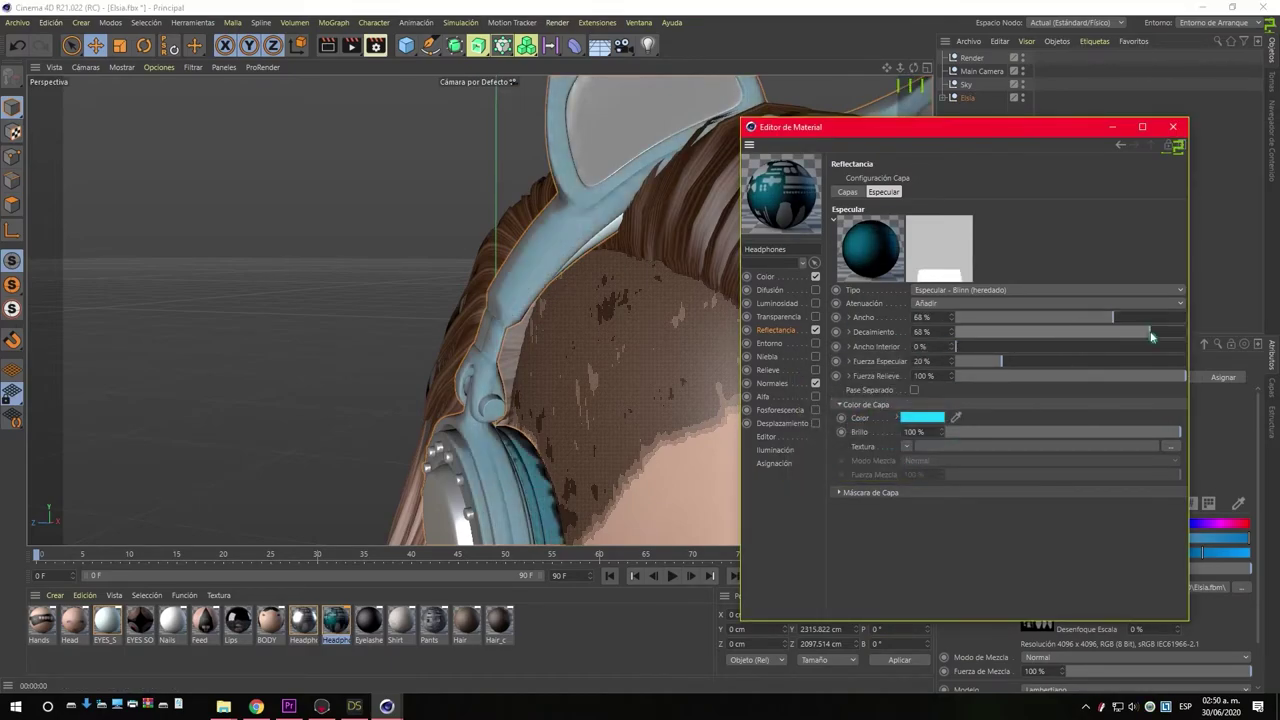
{"action": "left_click", "coordinate": [1000, 290]}
{"action": "left_click", "coordinate": [990, 330]}
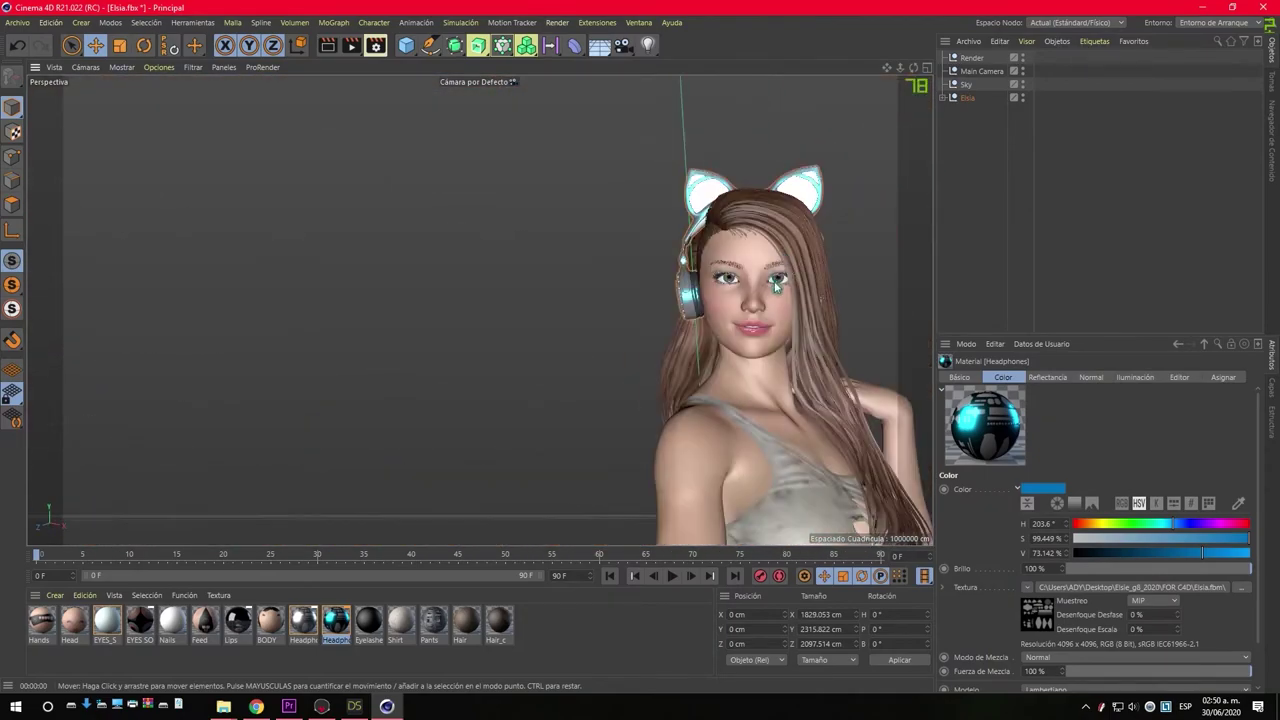
Orbit and dolly around the seated character to inspect hair, torso, legs and skirt
{"action": "left_click_drag", "start_coordinate": [602, 277], "coordinate": [662, 319], "text": "alt"}
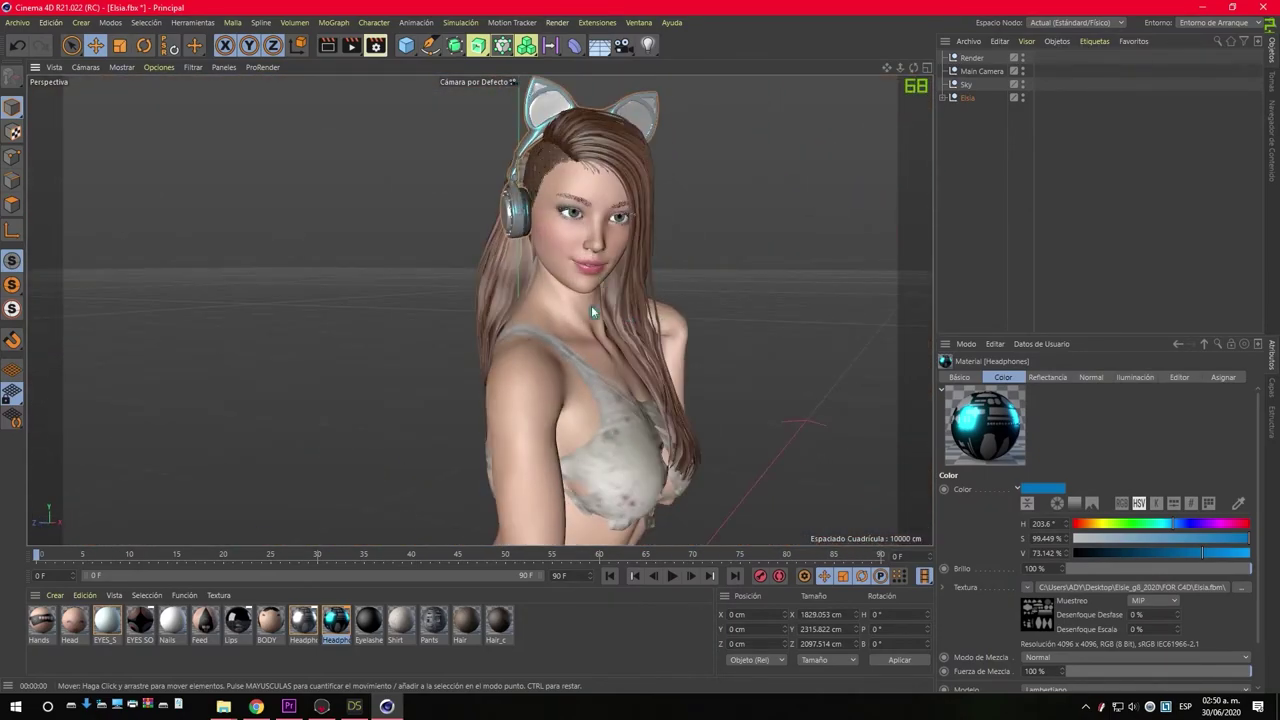
{"action": "right_click_drag", "start_coordinate": [591, 305], "coordinate": [566, 275], "text": "alt"}
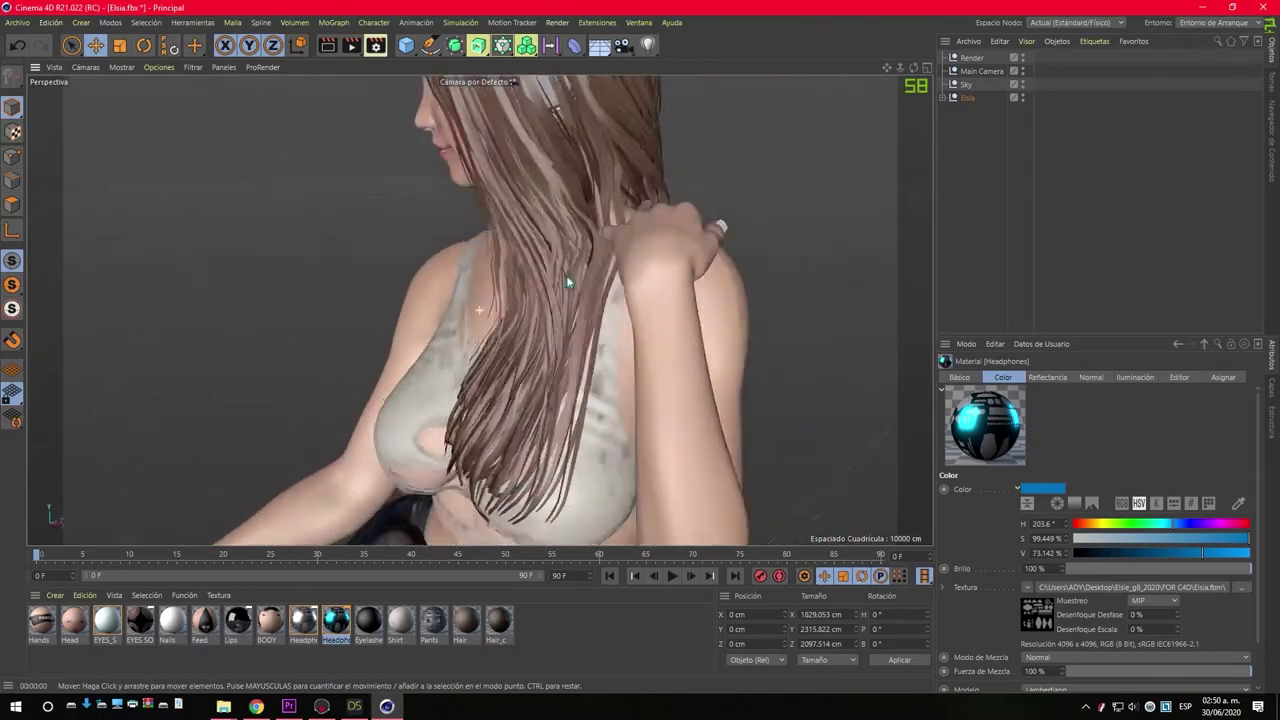
{"action": "mouse_move", "coordinate": [566, 275]}
{"action": "left_mouse_down", "text": "alt"}
{"action": "mouse_move", "coordinate": [630, 394]}
{"action": "mouse_move", "coordinate": [600, 316]}
{"action": "mouse_move", "coordinate": [546, 364]}
{"action": "mouse_move", "coordinate": [583, 335]}
{"action": "left_mouse_up", "text": "alt"}
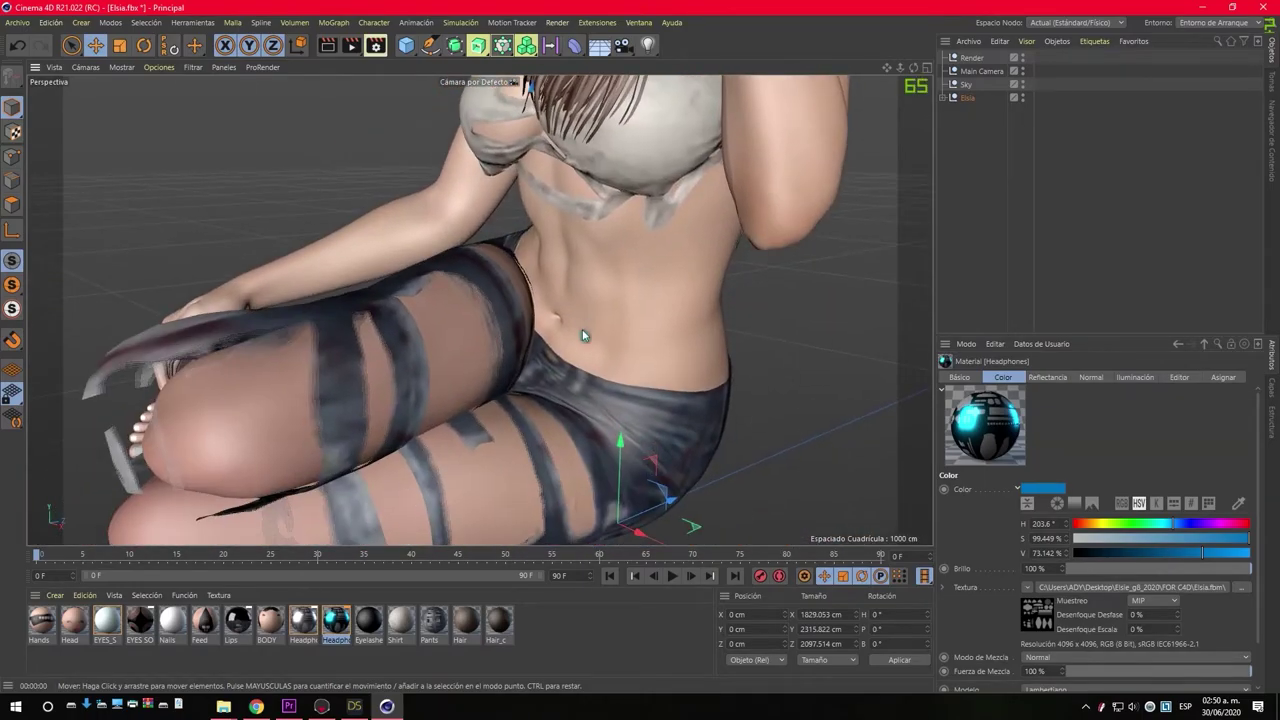
{"action": "mouse_move", "coordinate": [583, 335]}
{"action": "right_mouse_down", "text": "alt"}
{"action": "mouse_move", "coordinate": [588, 236]}
{"action": "mouse_move", "coordinate": [458, 344]}
{"action": "right_mouse_up", "text": "alt"}
{"action": "mouse_move", "coordinate": [458, 344]}
{"action": "left_mouse_down", "text": "alt"}
{"action": "mouse_move", "coordinate": [706, 364]}
{"action": "mouse_move", "coordinate": [690, 350]}
{"action": "left_mouse_up", "text": "alt"}
{"action": "right_click_drag", "start_coordinate": [690, 350], "coordinate": [729, 357], "text": "alt"}
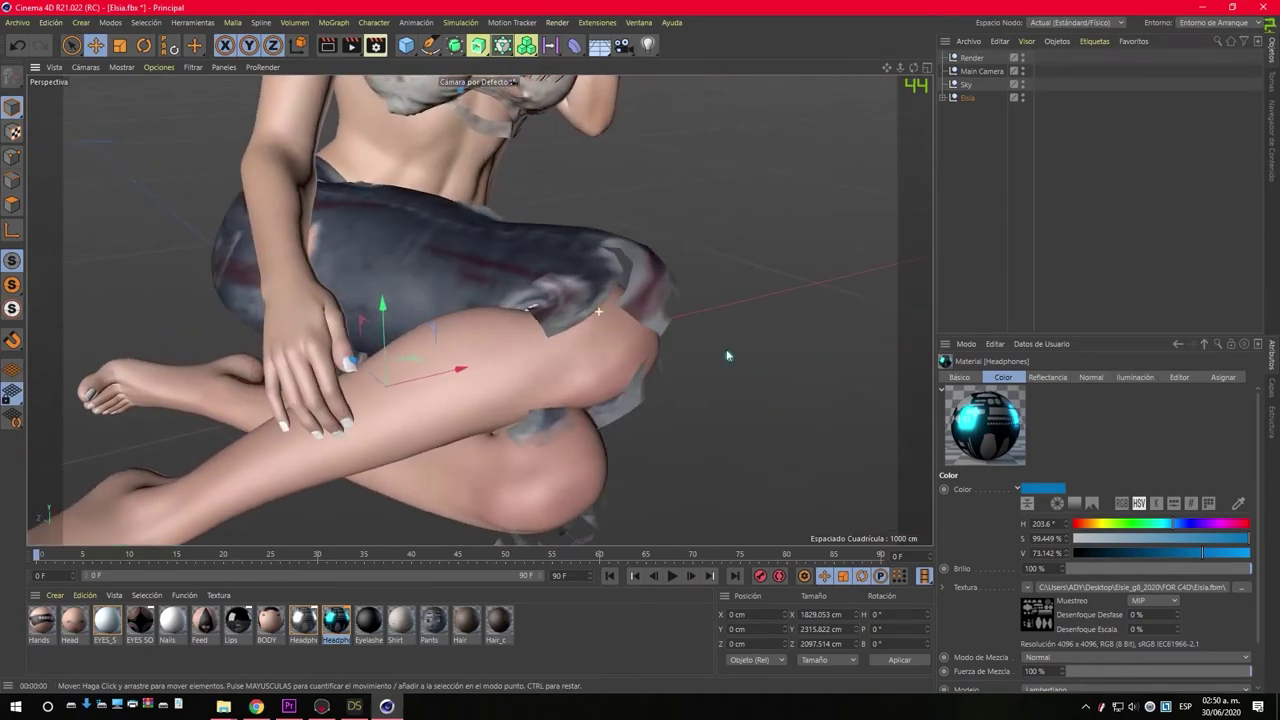
{"action": "mouse_move", "coordinate": [729, 357]}
{"action": "left_mouse_down", "text": "alt"}
{"action": "mouse_move", "coordinate": [557, 346]}
{"action": "mouse_move", "coordinate": [561, 380]}
{"action": "mouse_move", "coordinate": [480, 350]}
{"action": "left_mouse_up", "text": "alt"}
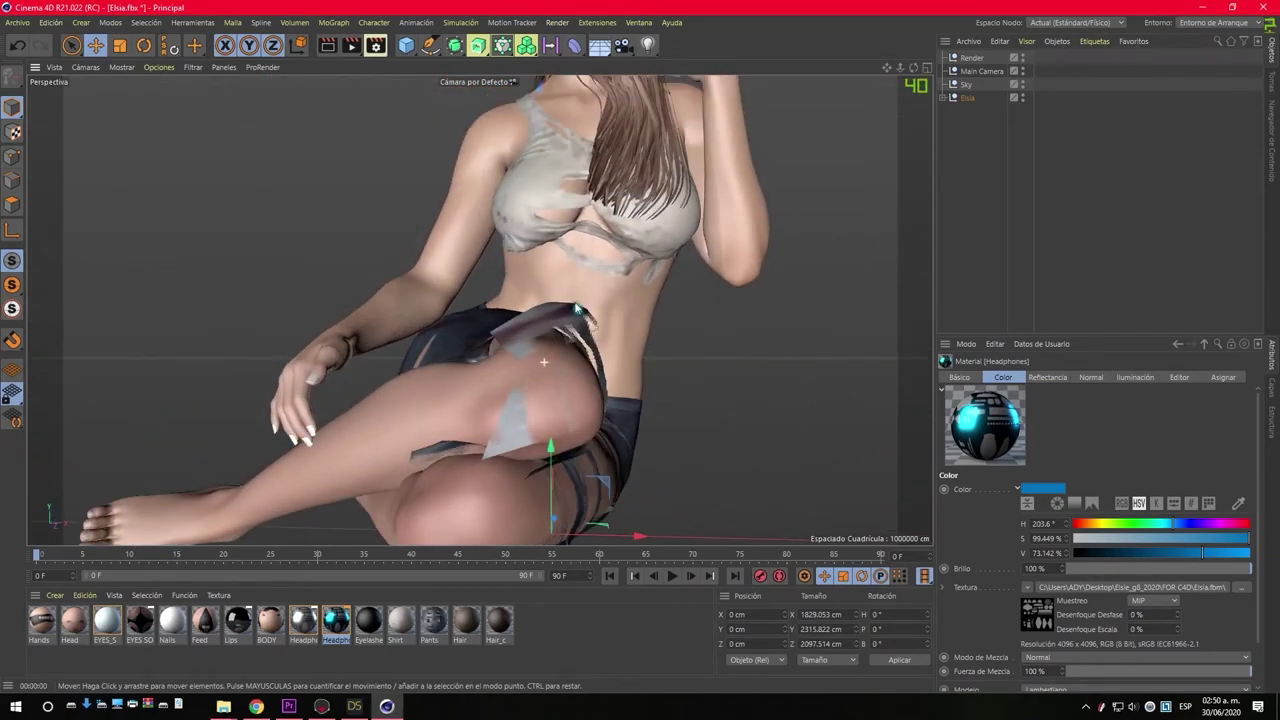
{"action": "right_click_drag", "start_coordinate": [480, 350], "coordinate": [400, 355], "text": "alt"}
{"action": "mouse_move", "coordinate": [400, 355]}
{"action": "left_mouse_down", "text": "alt"}
{"action": "mouse_move", "coordinate": [309, 357]}
{"action": "mouse_move", "coordinate": [934, 198]}
{"action": "left_mouse_up", "text": "alt"}
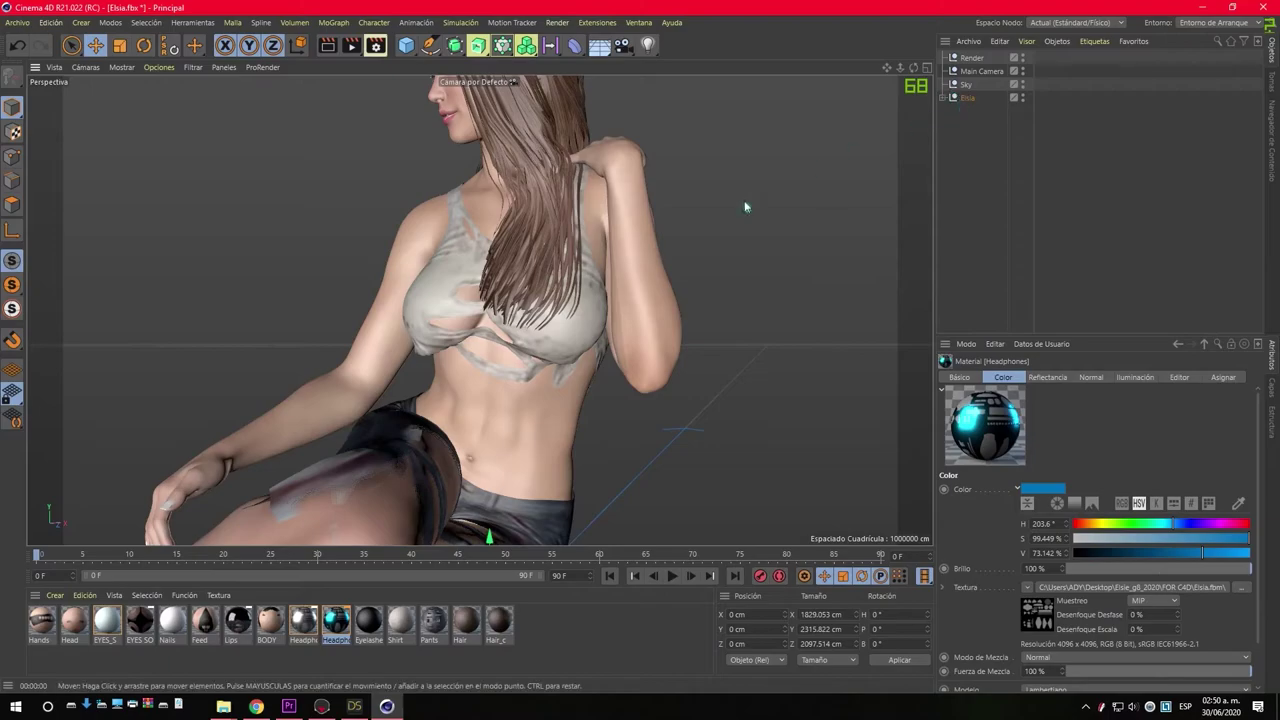
{"action": "left_click_drag", "start_coordinate": [745, 205], "coordinate": [486, 323], "text": "alt"}
In Marmoset Toolbag, orbit to the character's front and rotate the sky to -237°
{"action": "left_click", "coordinate": [322, 706]}
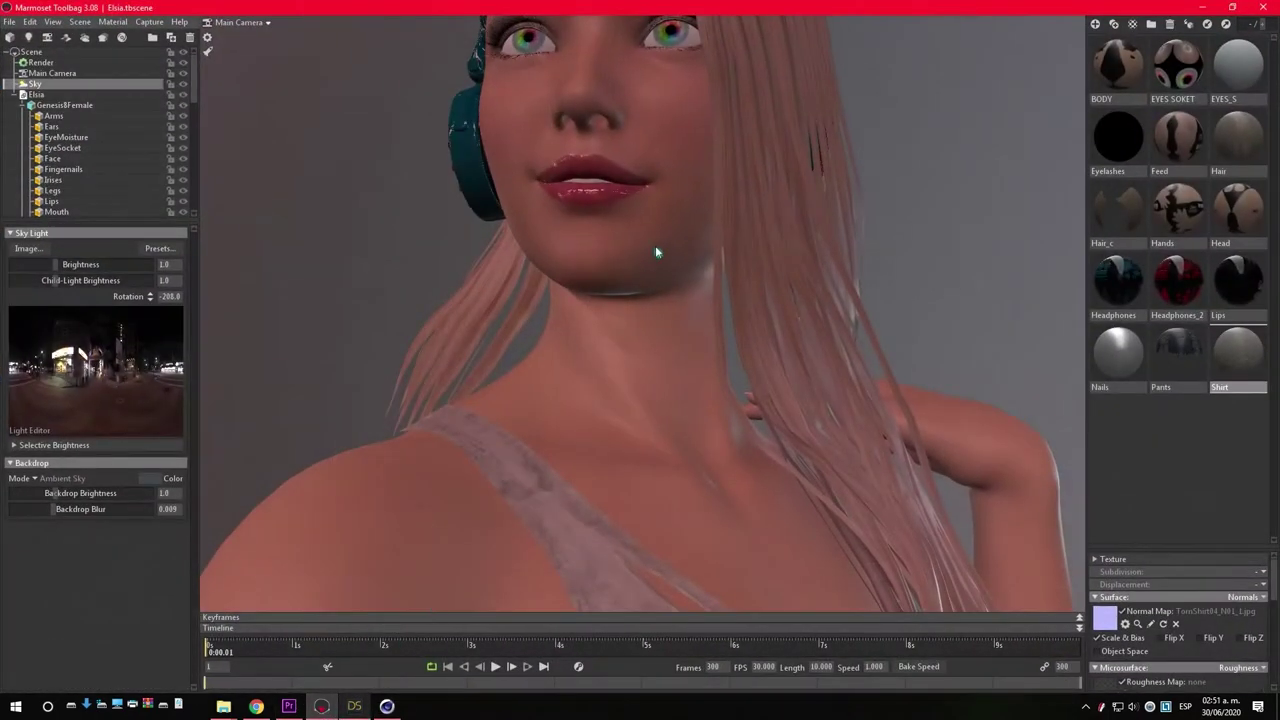
{"action": "scroll", "coordinate": [655, 245], "scroll_direction": "up", "scroll_amount": 2}
{"action": "scroll", "coordinate": [603, 327], "scroll_direction": "down", "scroll_amount": 5}
{"action": "mouse_move", "coordinate": [612, 235]}
{"action": "left_mouse_down"}
{"action": "mouse_move", "coordinate": [691, 291]}
{"action": "mouse_move", "coordinate": [446, 286]}
{"action": "left_mouse_up"}
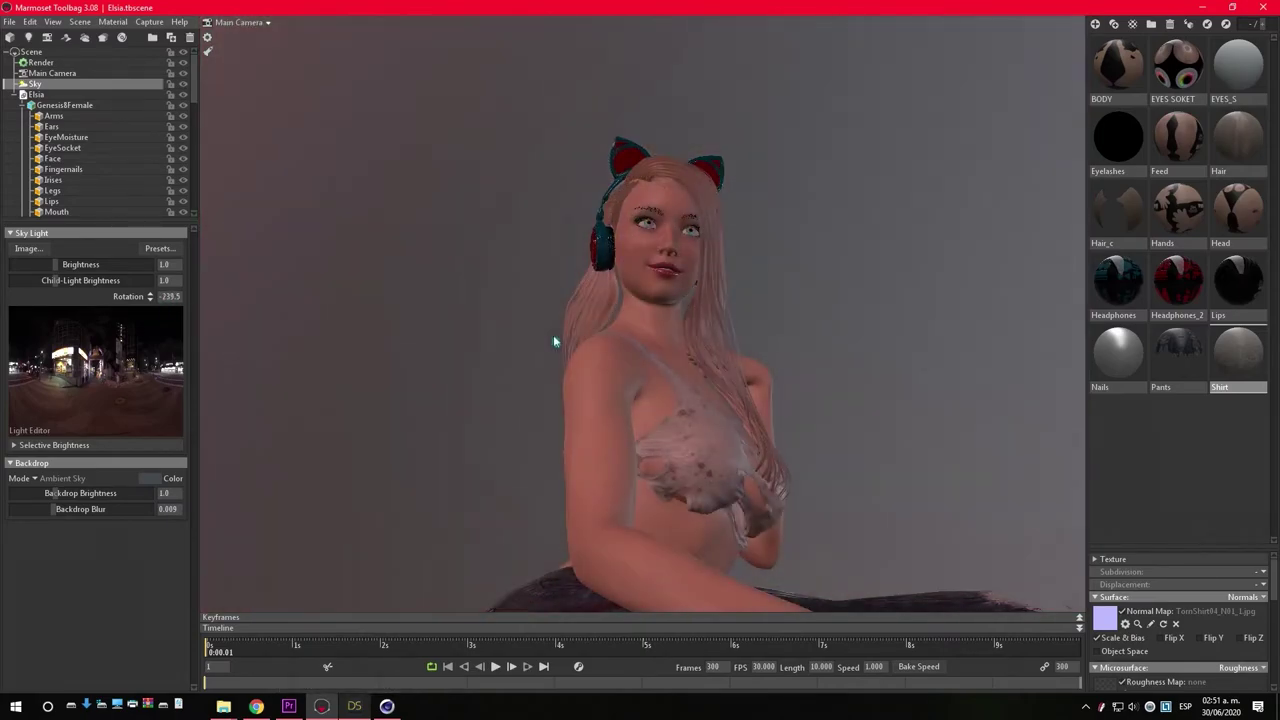
{"action": "mouse_move", "coordinate": [552, 343]}
{"action": "left_mouse_down", "text": "shift"}
{"action": "mouse_move", "coordinate": [529, 335]}
{"action": "mouse_move", "coordinate": [664, 414]}
{"action": "left_mouse_up", "text": "shift"}
{"action": "scroll", "coordinate": [529, 335], "scroll_direction": "up", "scroll_amount": 3}
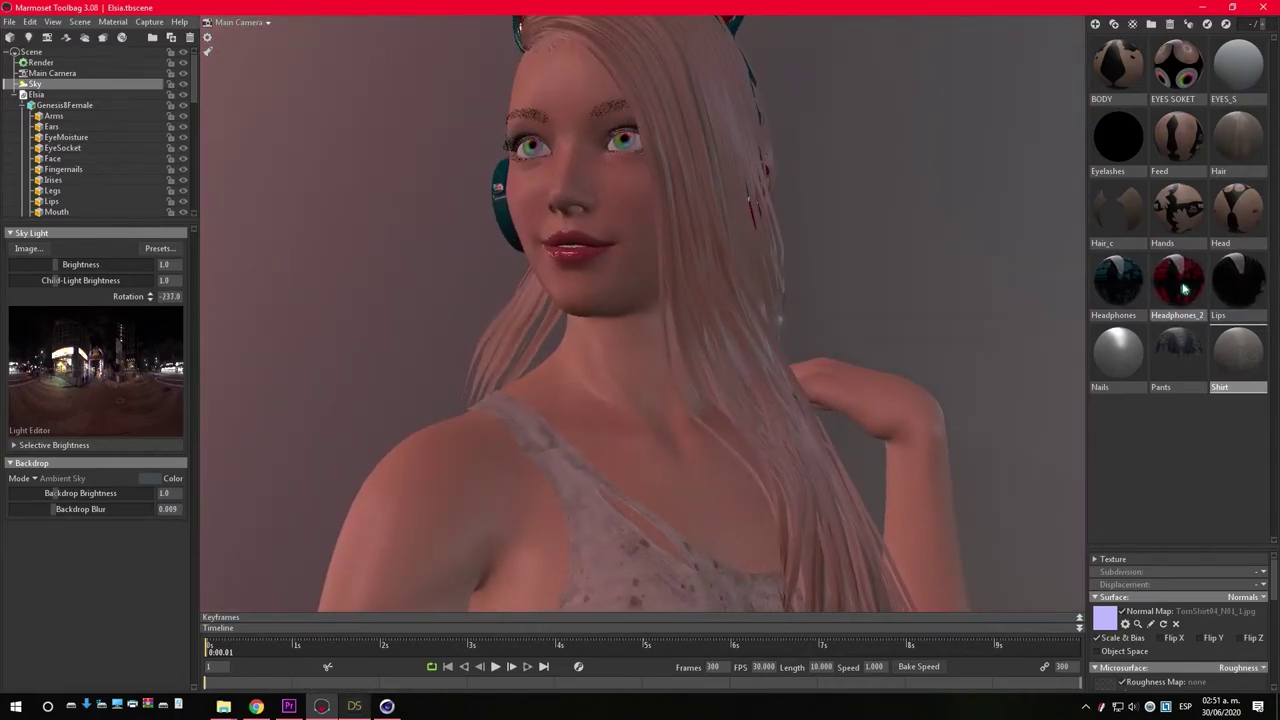
{"action": "left_click", "coordinate": [390, 707]}
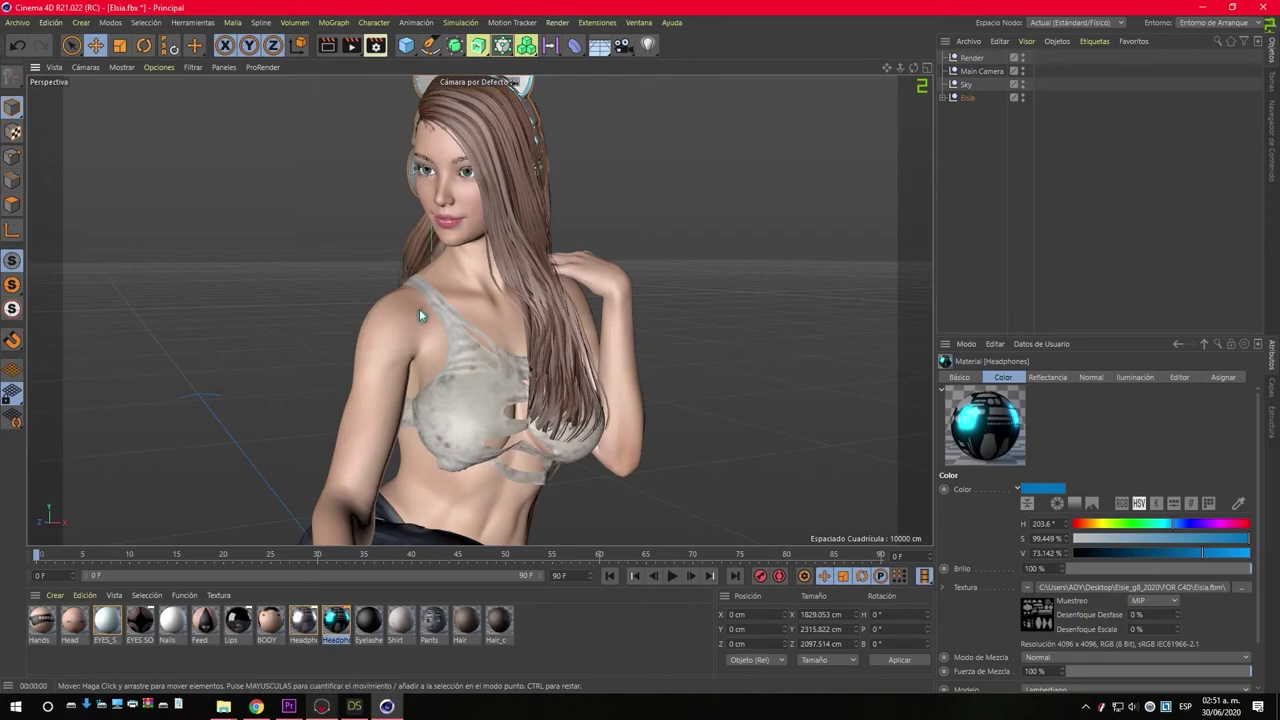
Select the floor and bring up the physical sky's Sol settings
{"action": "left_click", "coordinate": [321, 706]}
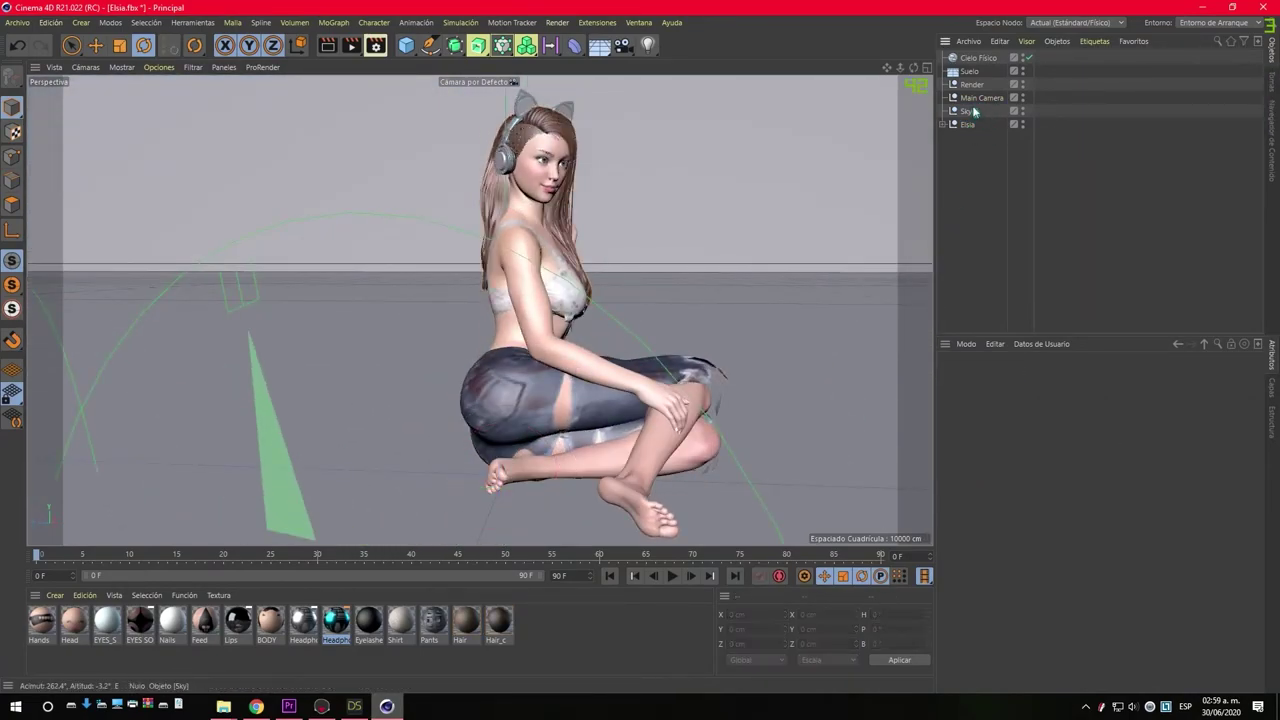
{"action": "left_click", "coordinate": [860, 470]}
{"action": "left_click", "coordinate": [975, 58]}
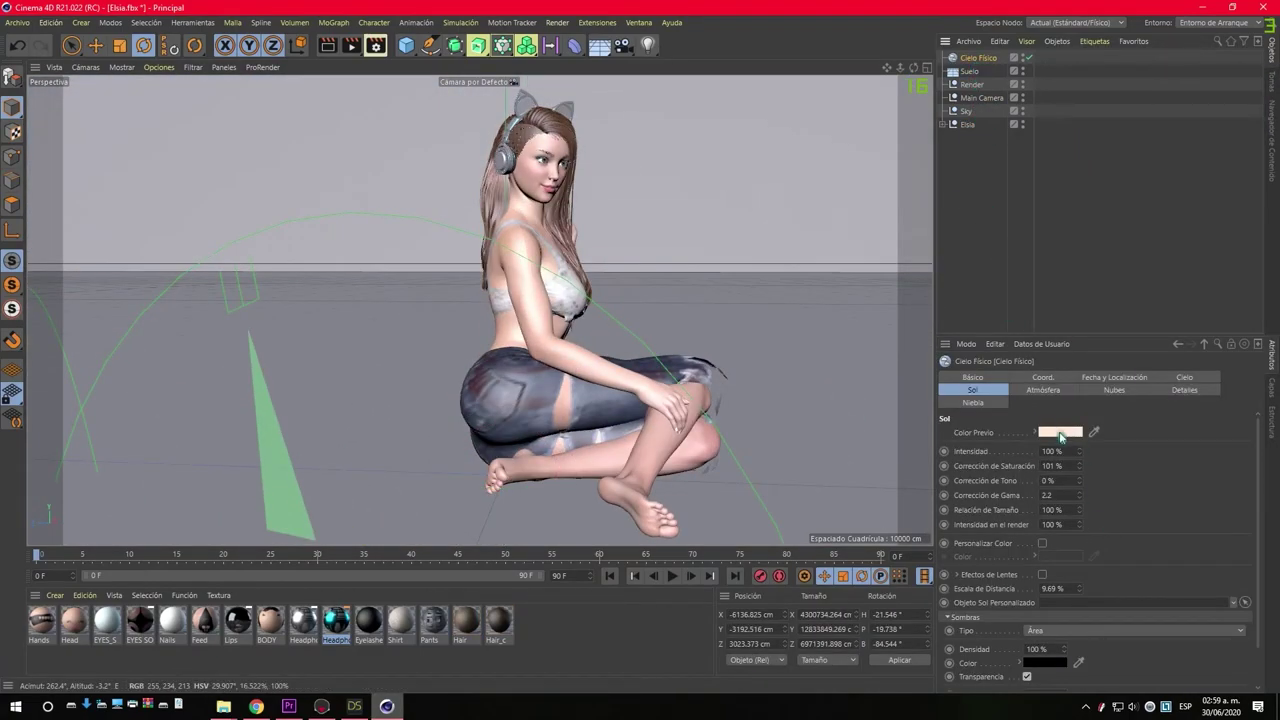
Give the sun a warm peach colour (H 29.9°, S 16.5%, V 100%)
{"action": "left_click_drag", "start_coordinate": [1173, 470], "coordinate": [1110, 485]}
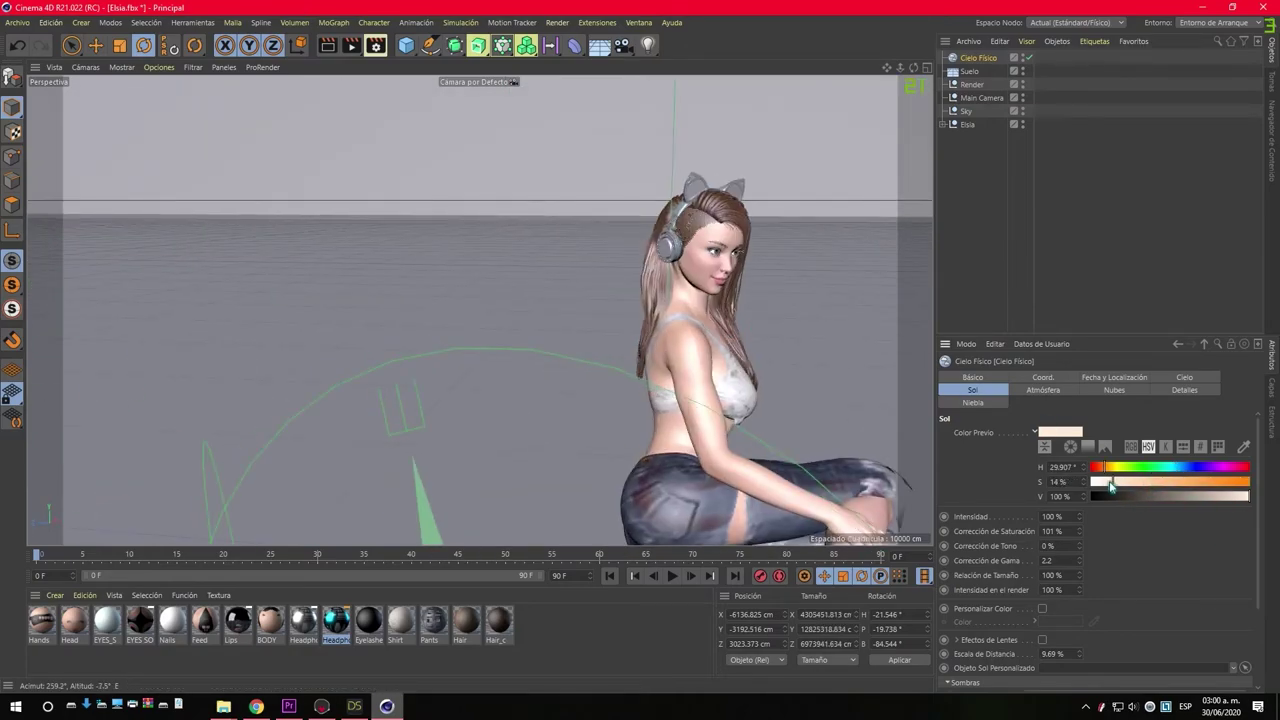
{"action": "left_click", "coordinate": [1036, 433]}
{"action": "left_click", "coordinate": [1063, 436]}
{"action": "left_click_drag", "start_coordinate": [1053, 438], "coordinate": [1068, 438]}
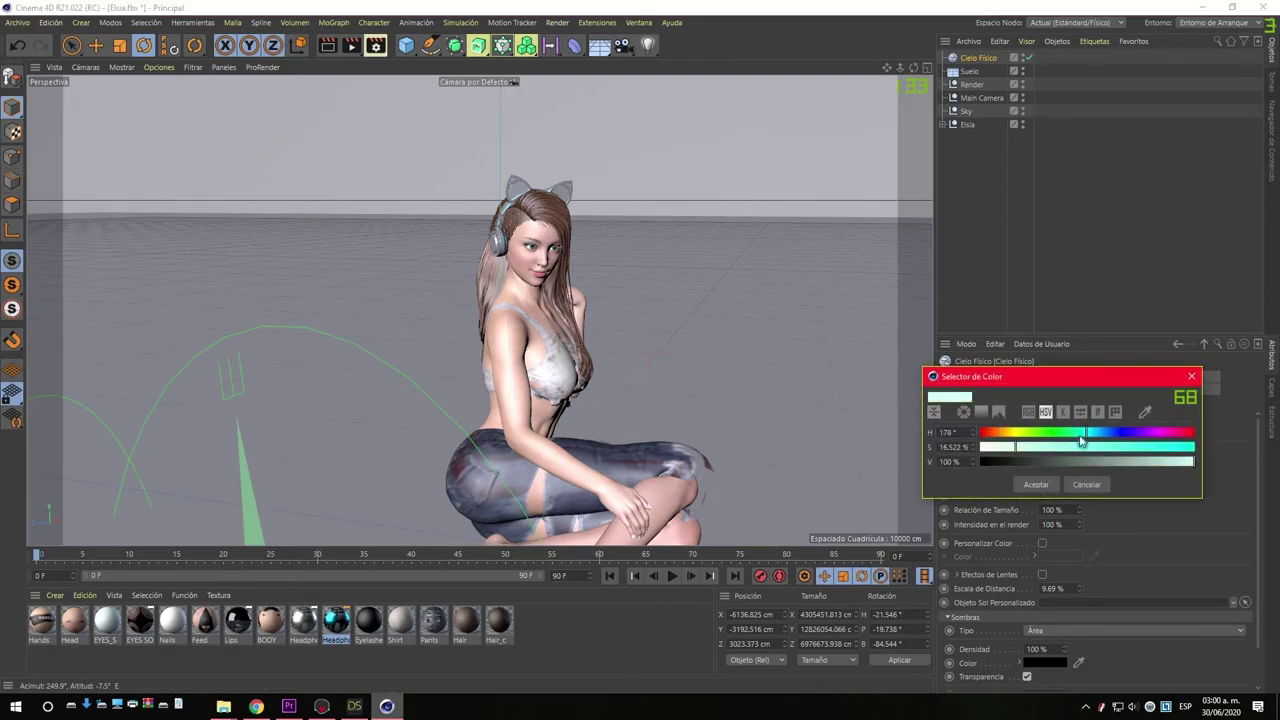
{"action": "key", "text": "Escape"}
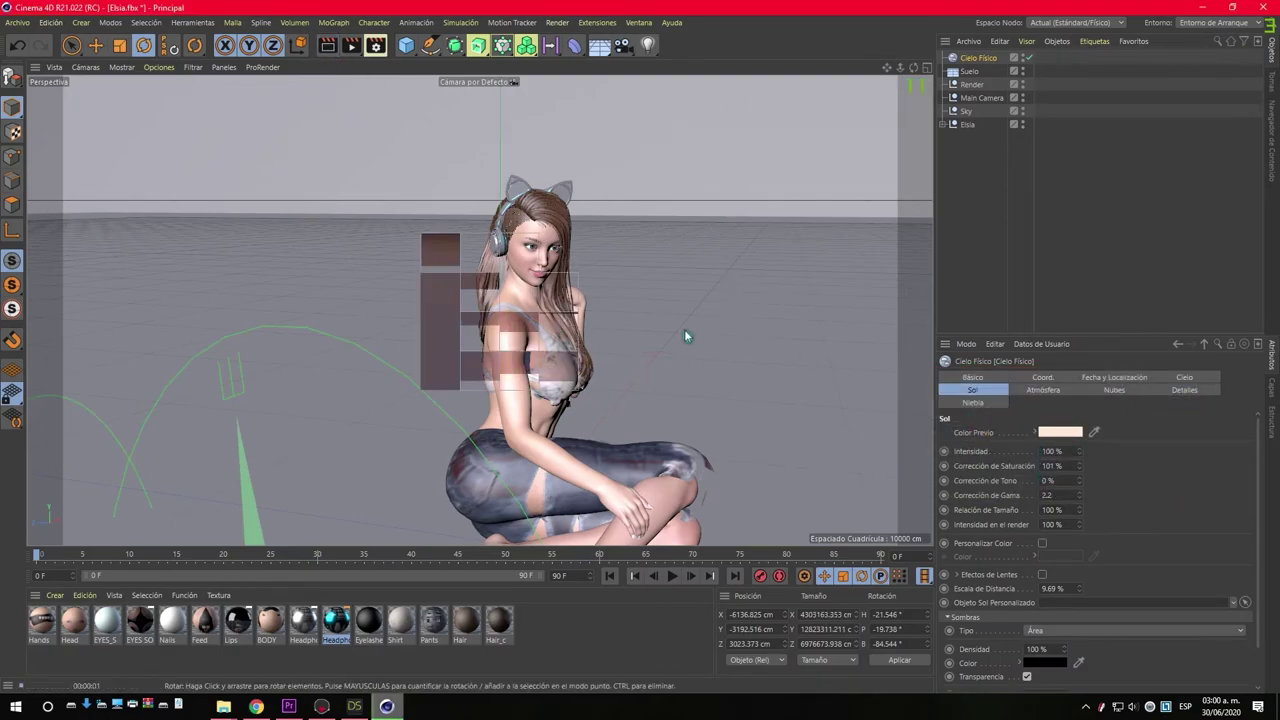
{"action": "scroll", "coordinate": [587, 413], "scroll_direction": "down", "scroll_amount": 5}
{"action": "scroll", "coordinate": [587, 413], "scroll_direction": "up", "scroll_amount": 5}
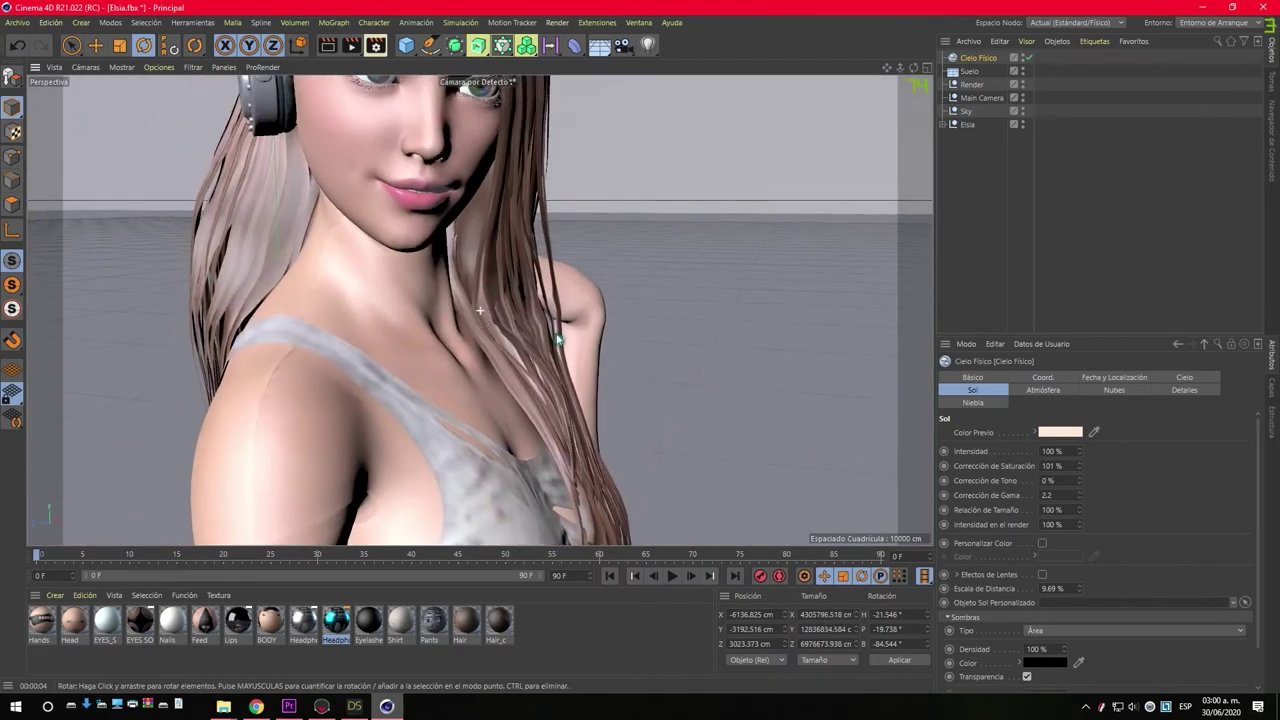
{"action": "scroll", "coordinate": [558, 354], "scroll_direction": "down", "scroll_amount": 3}
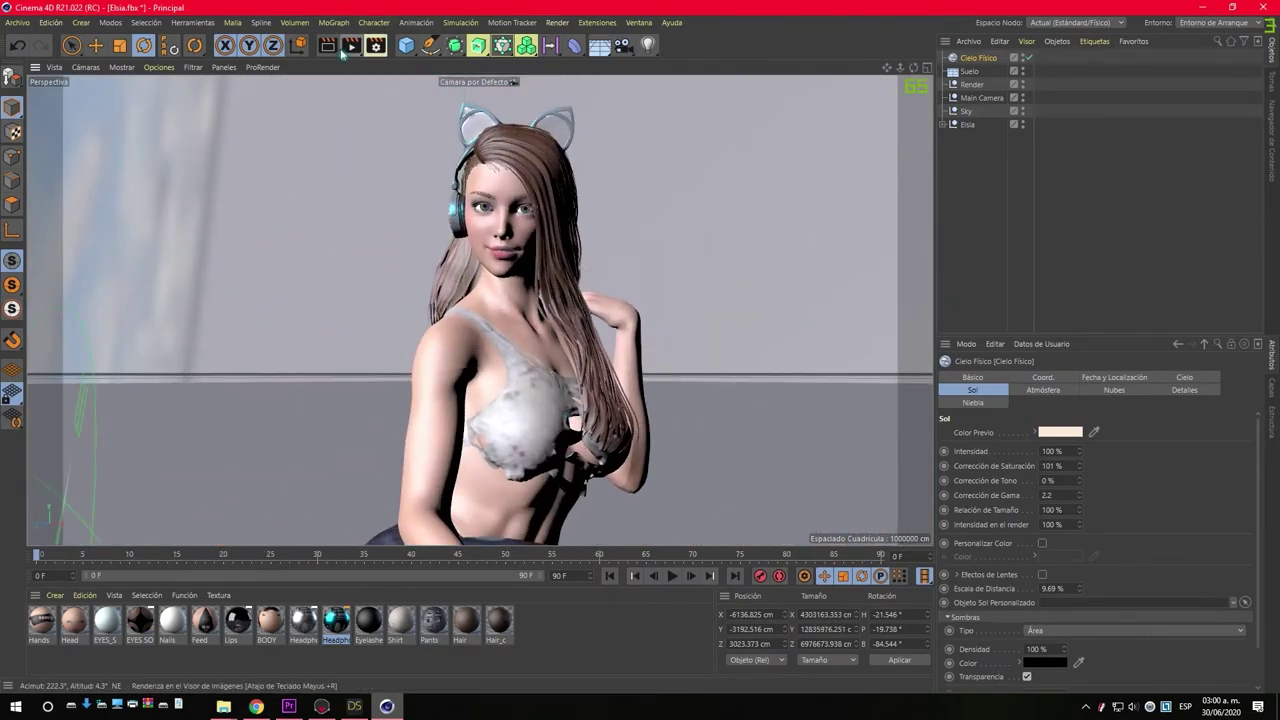
Render a 1280×720 preview to the Picture Viewer, view it full screen, then close it
{"action": "left_click", "coordinate": [351, 45]}
{"action": "left_click", "coordinate": [1110, 50]}
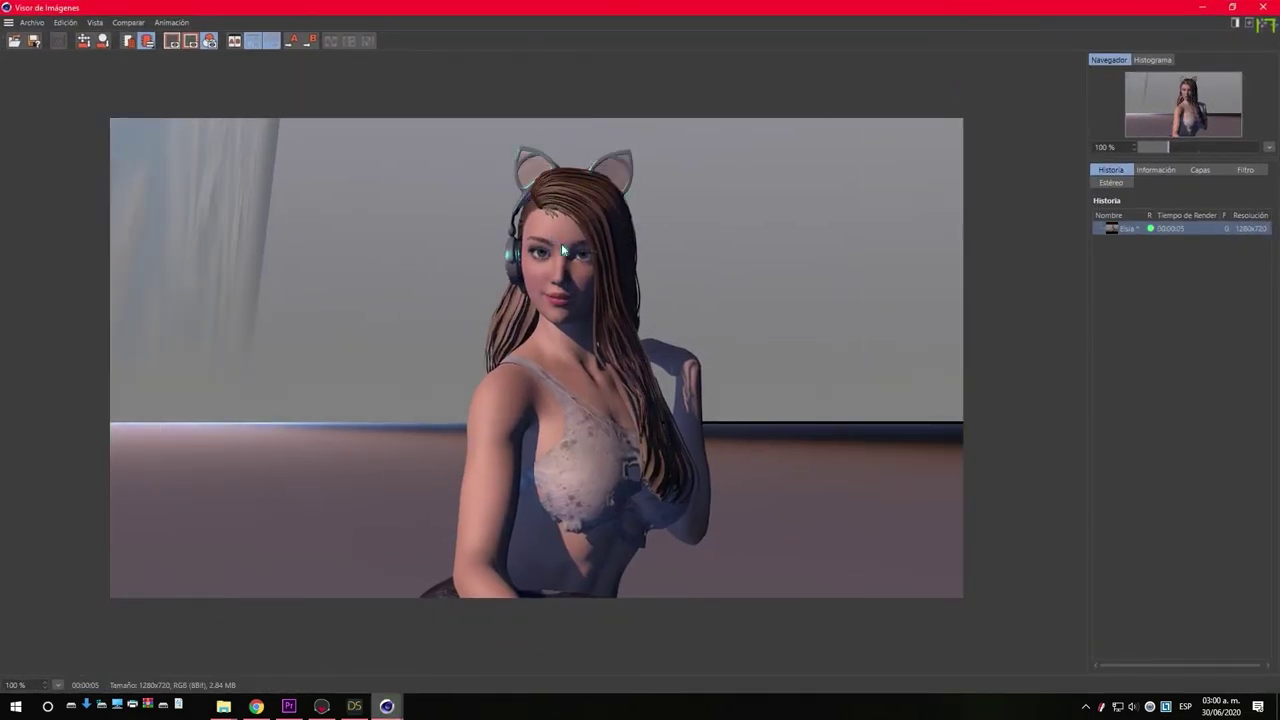
{"action": "left_click", "coordinate": [1262, 7]}
Orbit and zoom the viewport around the seated figure for a new framing
{"action": "mouse_move", "coordinate": [586, 203]}
{"action": "left_mouse_down", "text": "alt"}
{"action": "mouse_move", "coordinate": [627, 201]}
{"action": "mouse_move", "coordinate": [663, 359]}
{"action": "left_mouse_up", "text": "alt"}
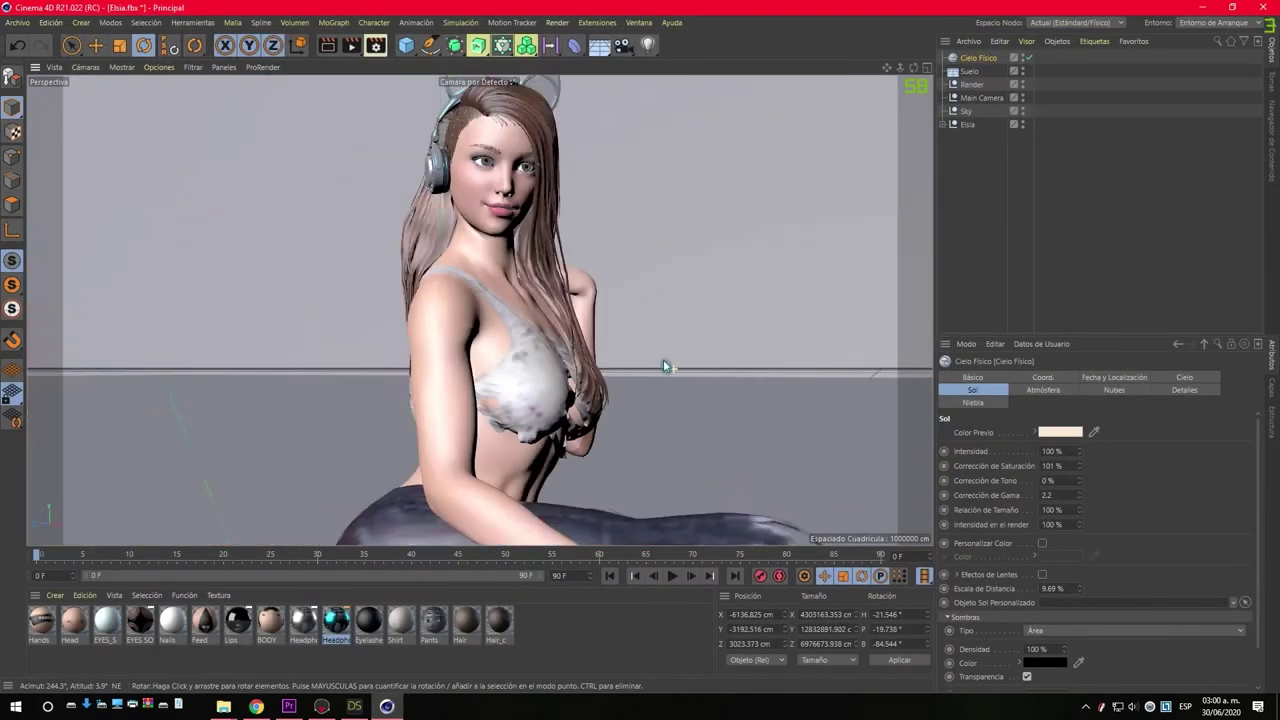
{"action": "right_click_drag", "start_coordinate": [663, 359], "coordinate": [380, 362], "text": "alt"}
{"action": "mouse_move", "coordinate": [380, 362]}
{"action": "left_mouse_down", "text": "alt"}
{"action": "mouse_move", "coordinate": [543, 357]}
{"action": "mouse_move", "coordinate": [877, 451]}
{"action": "mouse_move", "coordinate": [729, 417]}
{"action": "mouse_move", "coordinate": [536, 400]}
{"action": "mouse_move", "coordinate": [509, 471]}
{"action": "mouse_move", "coordinate": [584, 430]}
{"action": "mouse_move", "coordinate": [553, 266]}
{"action": "left_mouse_up", "text": "alt"}
{"action": "scroll", "coordinate": [564, 235], "scroll_direction": "down", "scroll_amount": 2}
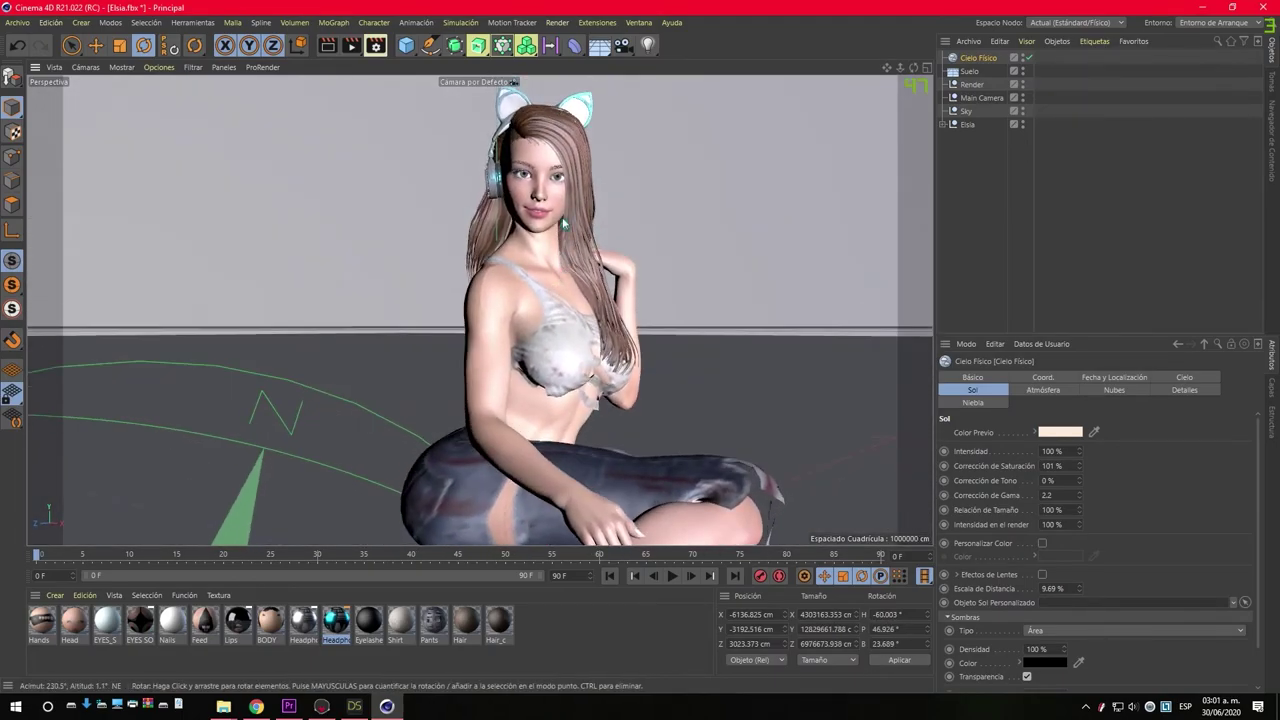
{"action": "scroll", "coordinate": [600, 300], "scroll_direction": "down", "scroll_amount": 3}
{"action": "scroll", "coordinate": [594, 338], "scroll_direction": "down", "scroll_amount": 2}
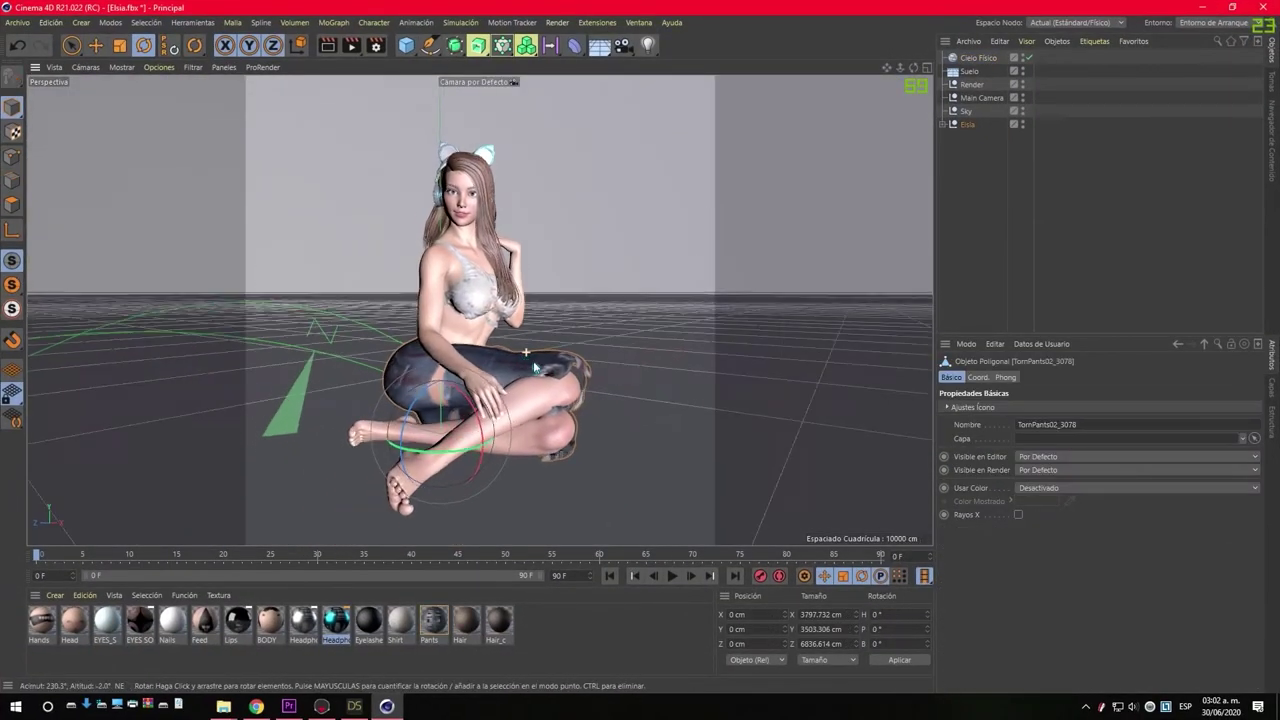
Start the 2000×2000 render and zoom the Picture Viewer to 200% and back to 75%
{"action": "left_click", "coordinate": [349, 47]}
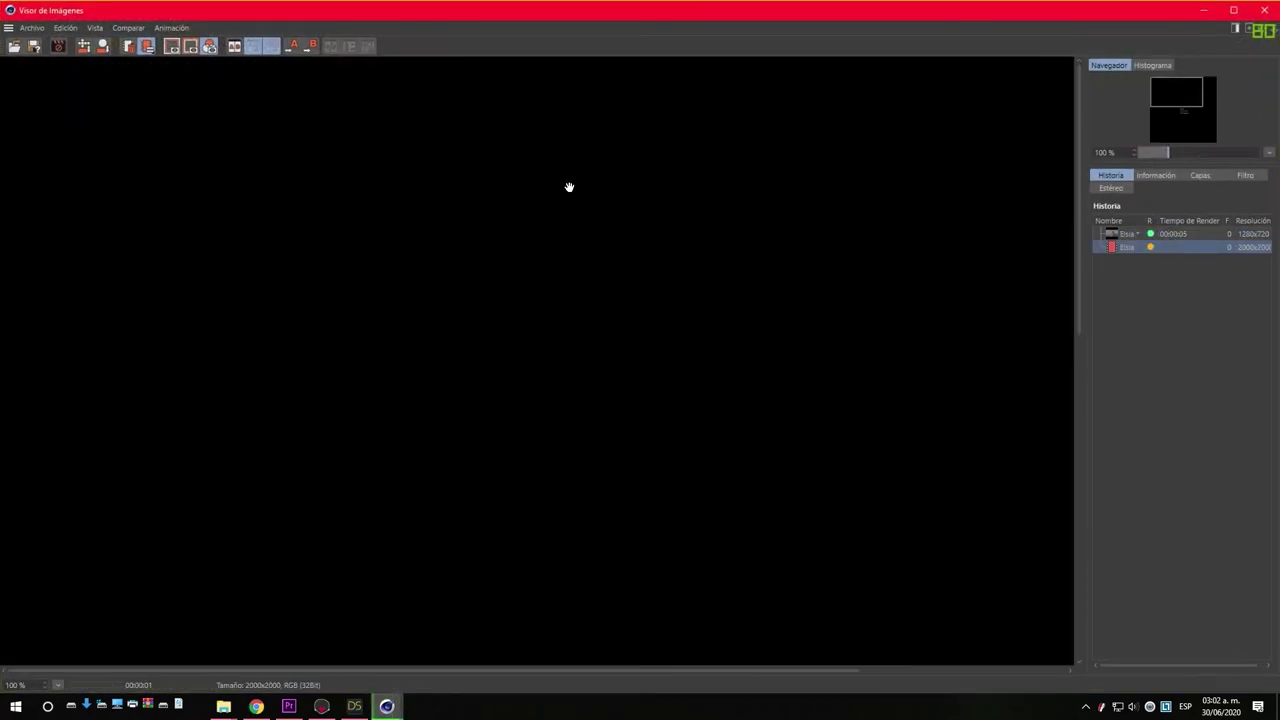
{"action": "scroll", "coordinate": [531, 408], "scroll_direction": "up", "scroll_amount": 2}
{"action": "scroll", "coordinate": [517, 423], "scroll_direction": "up", "scroll_amount": 2}
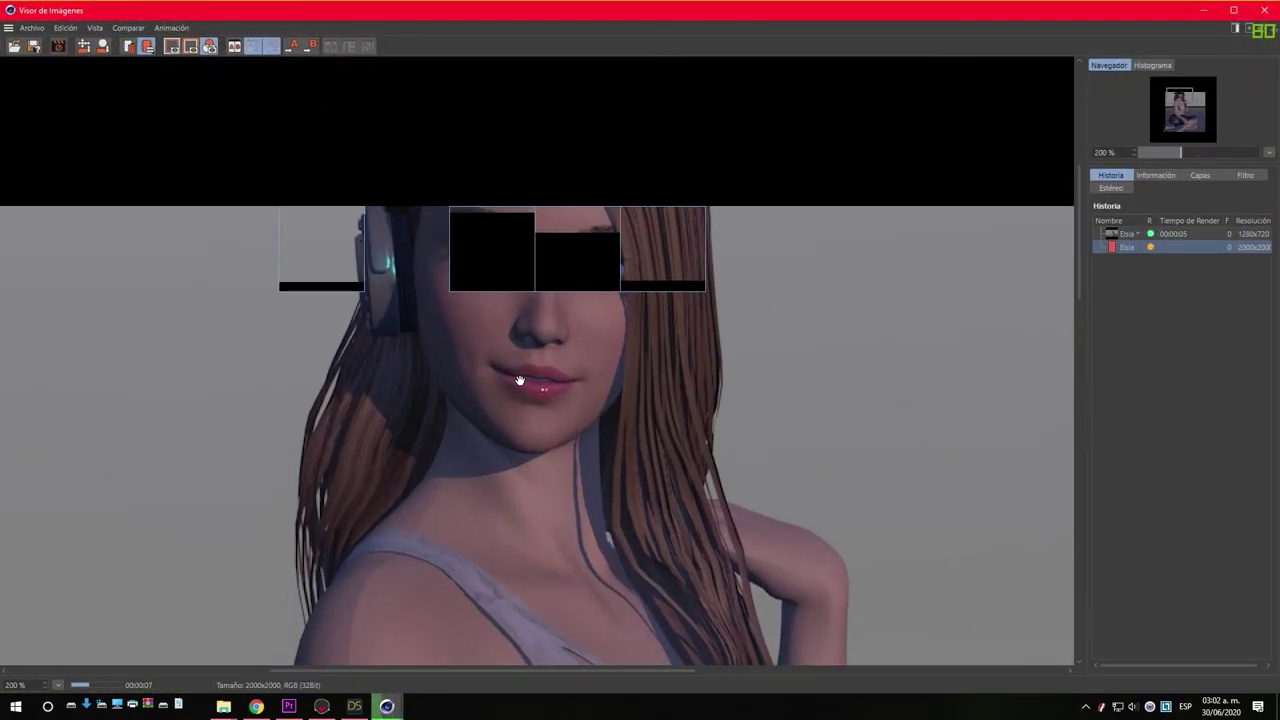
{"action": "scroll", "coordinate": [531, 294], "scroll_direction": "down", "scroll_amount": 1}
{"action": "scroll", "coordinate": [531, 296], "scroll_direction": "down", "scroll_amount": 1}
{"action": "scroll", "coordinate": [533, 300], "scroll_direction": "down", "scroll_amount": 2}
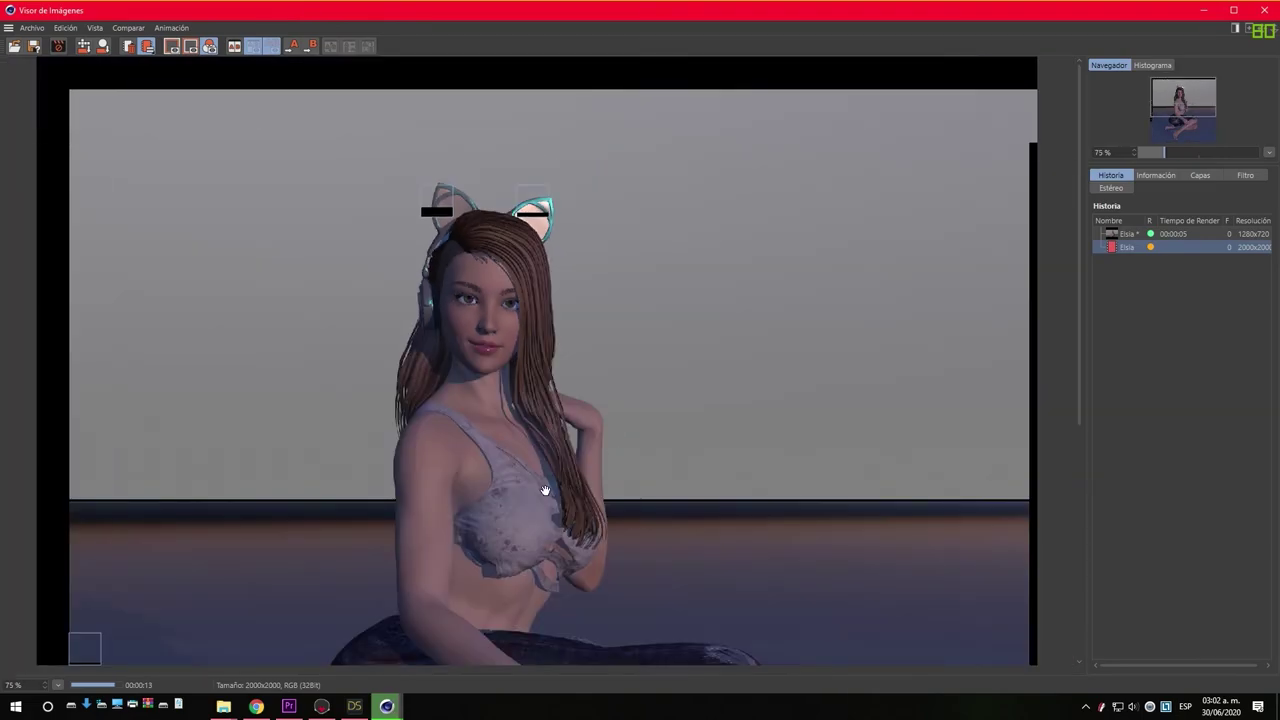